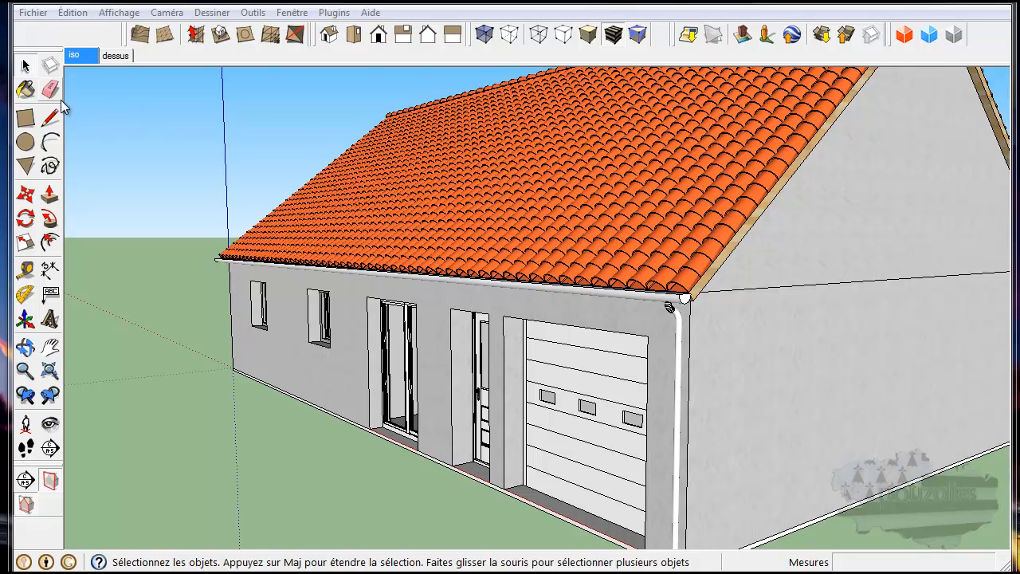
# Examine the Couleurs material collection and choose the orange Couleur_B02 matching the roof tiles
pyautogui.click(26, 89)
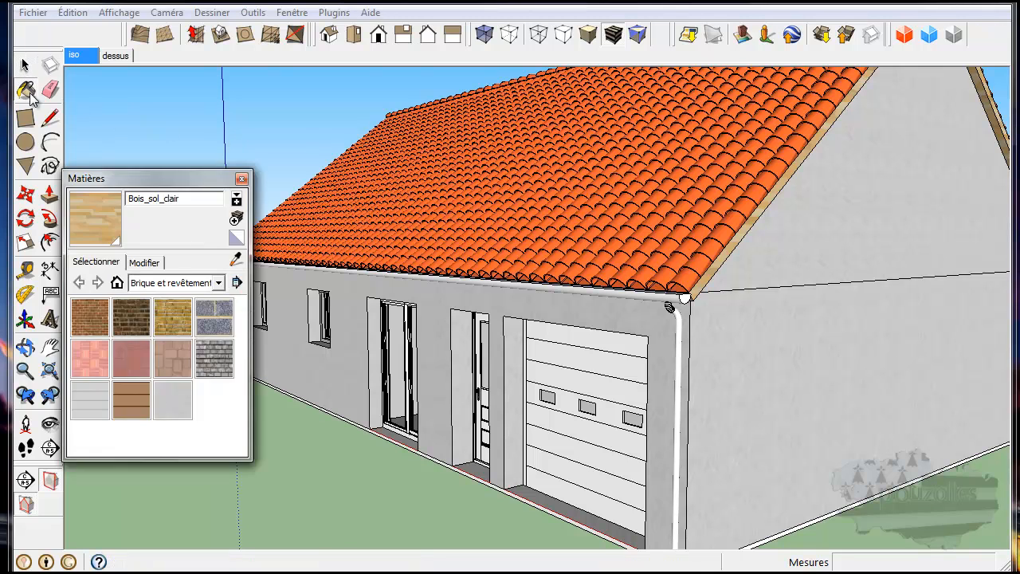
pyautogui.click(219, 285)
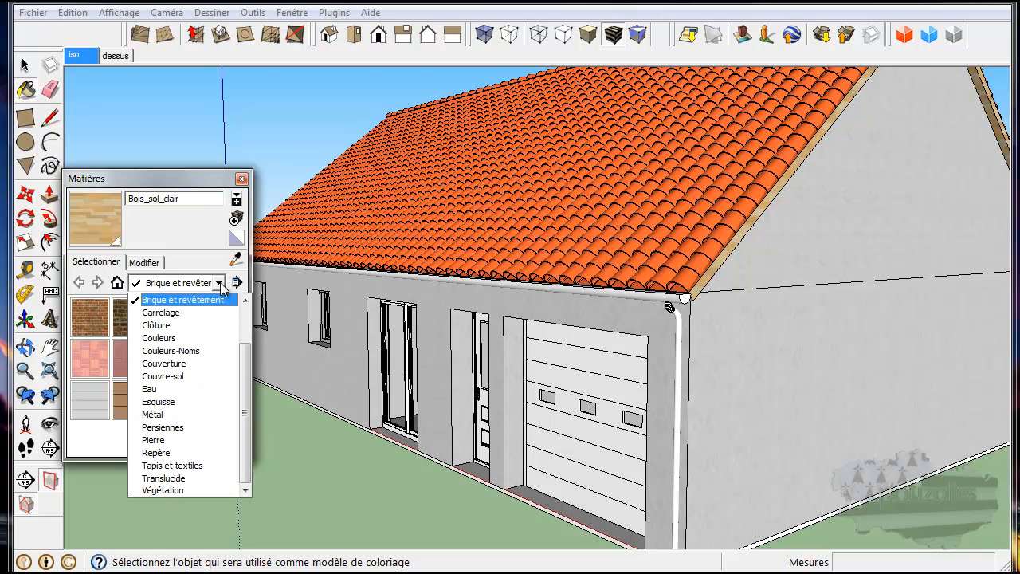
pyautogui.click(166, 338)
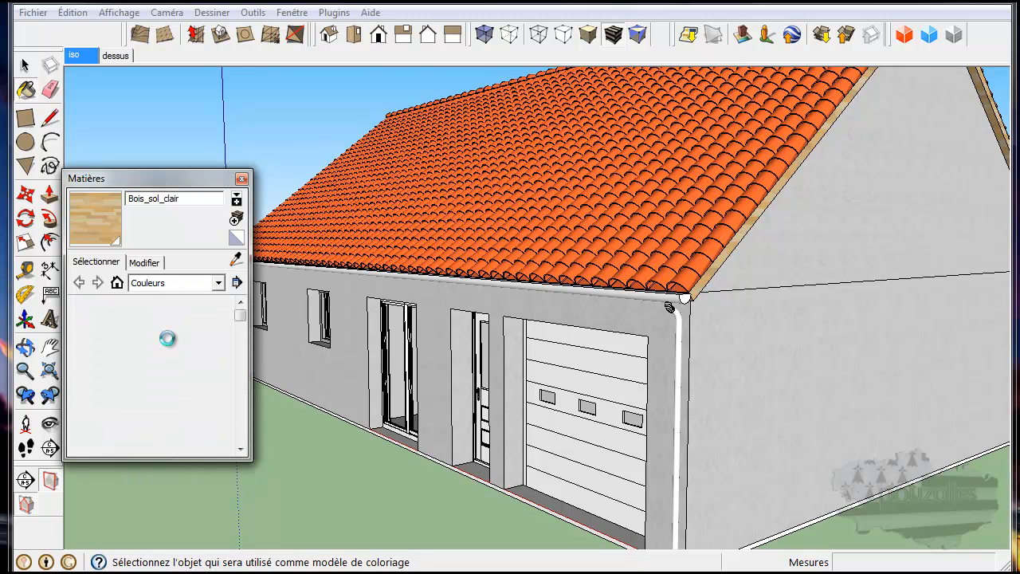
pyautogui.moveTo(243, 321); pyautogui.dragTo(244, 336)
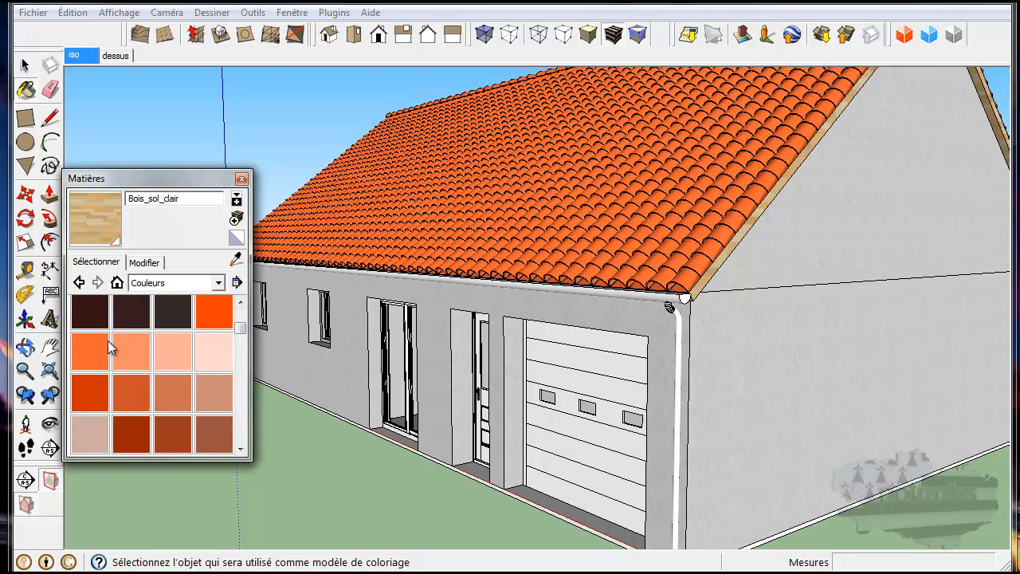
pyautogui.click(90, 362)
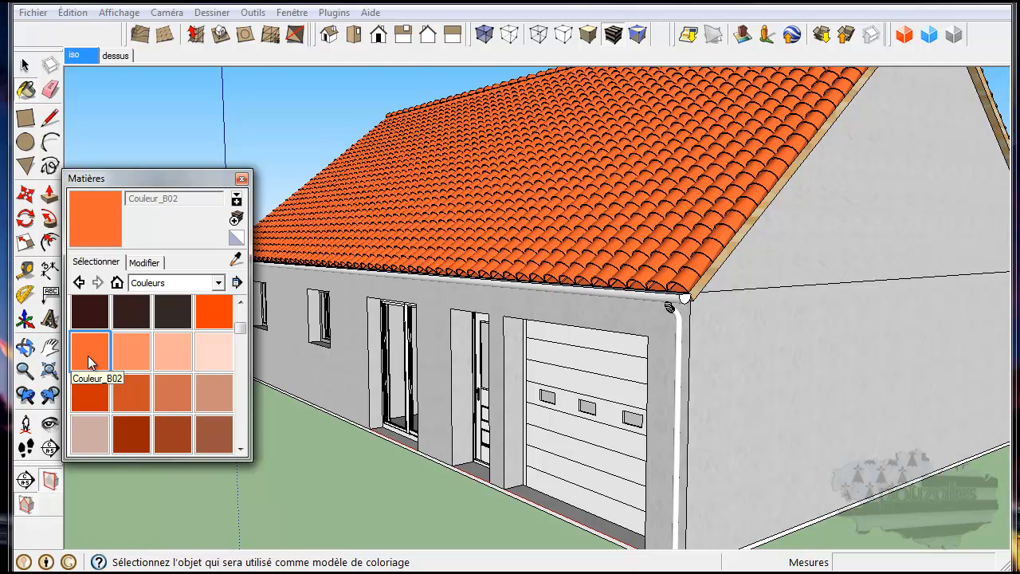
pyautogui.click(213, 310)
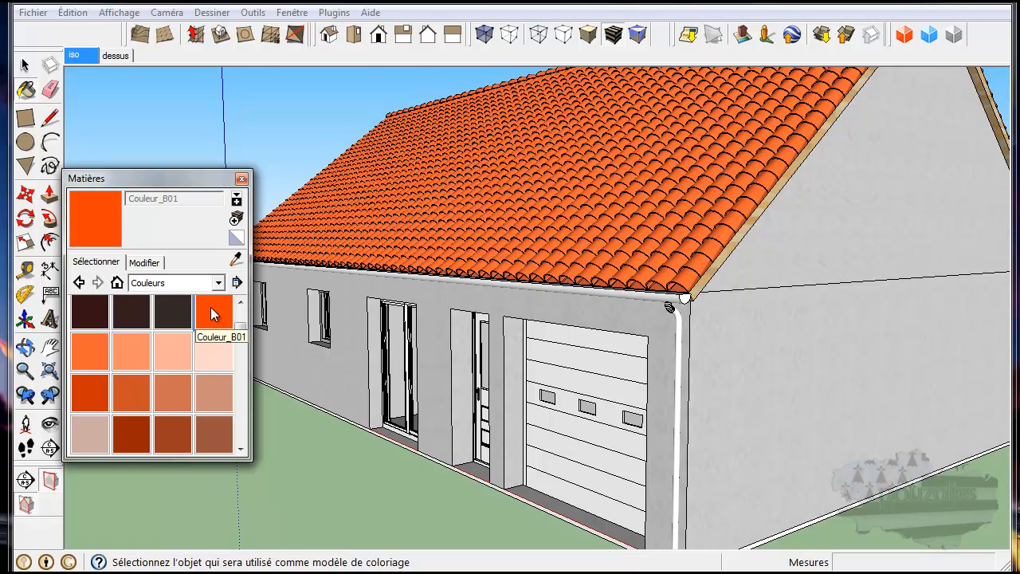
pyautogui.click(95, 355)
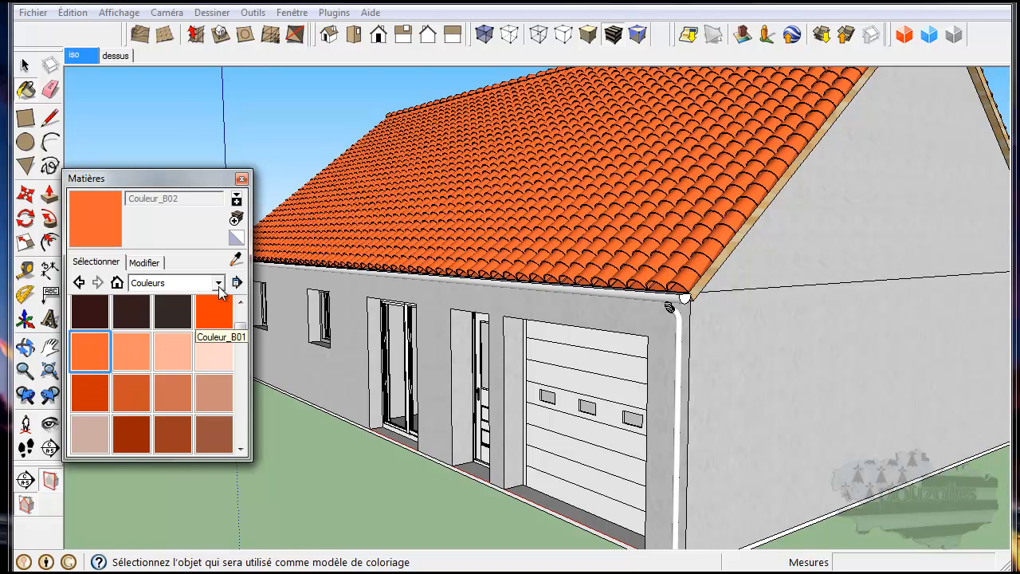
pyautogui.click(242, 179)
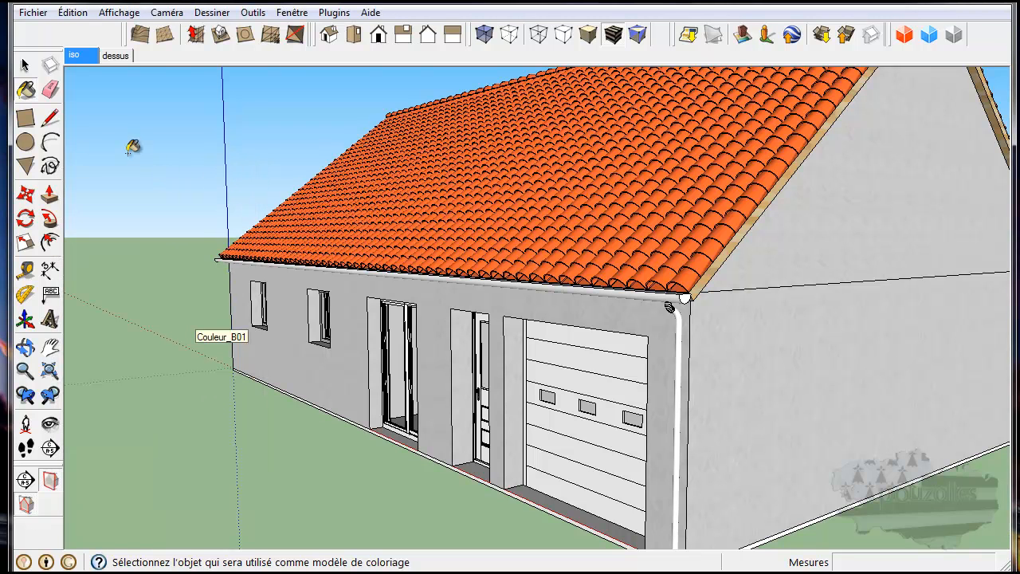
pyautogui.click(25, 66)
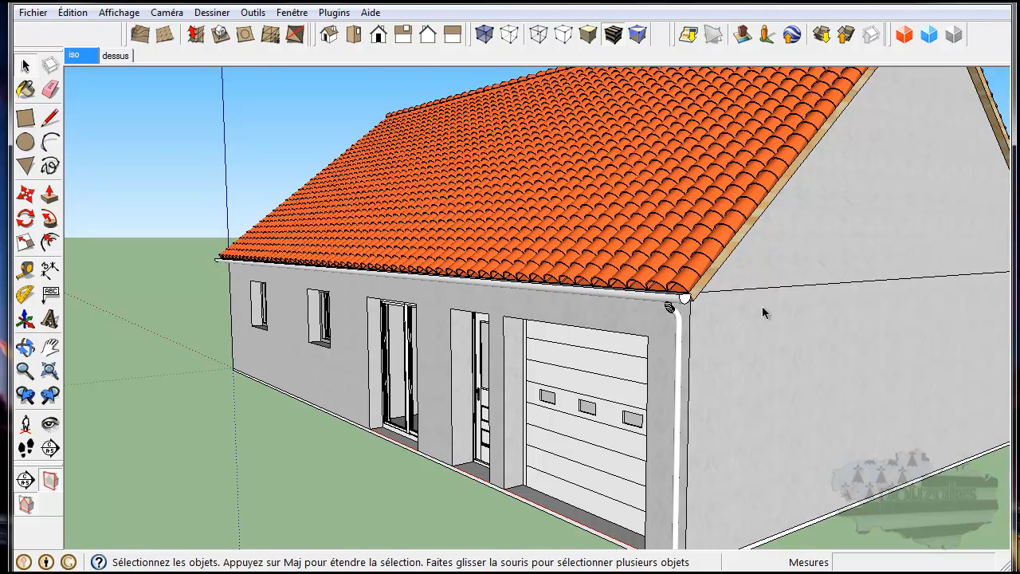
# Examine the Brique et revêtement material collection and choose Revêtement_stuc_blanc, the stucco matching the walls
pyautogui.click(26, 90)
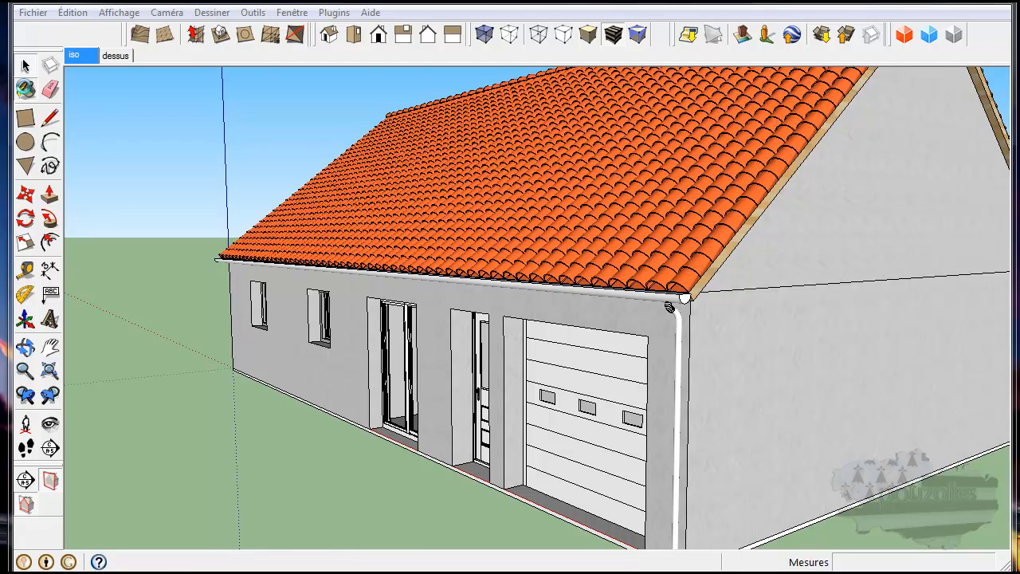
pyautogui.click(218, 283)
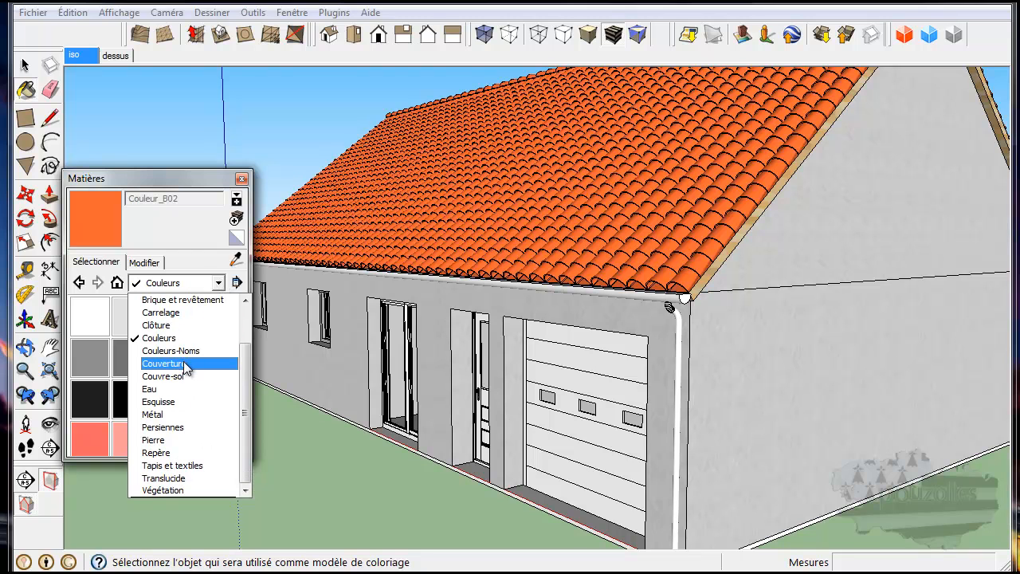
pyautogui.click(192, 300)
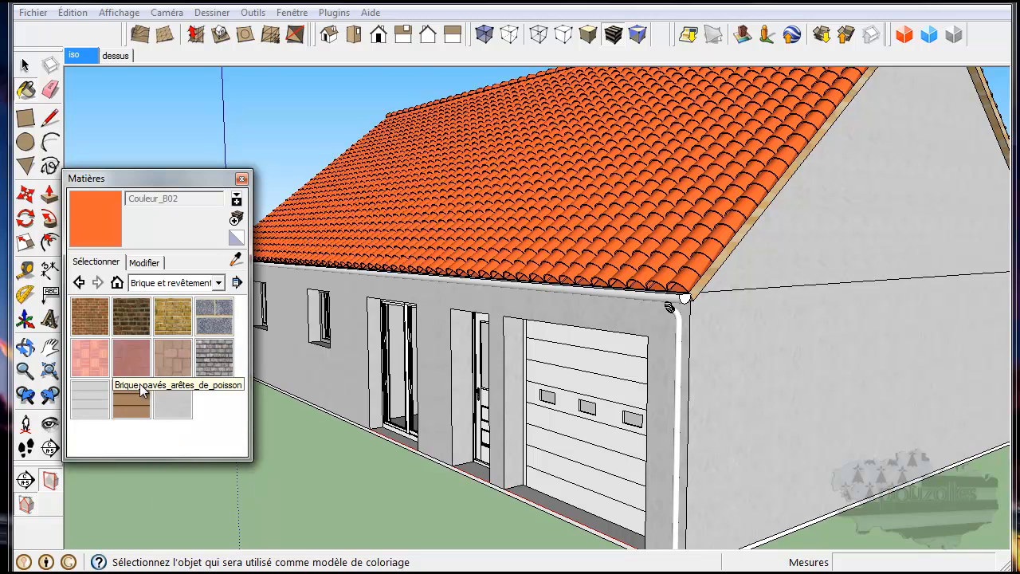
pyautogui.click(172, 406)
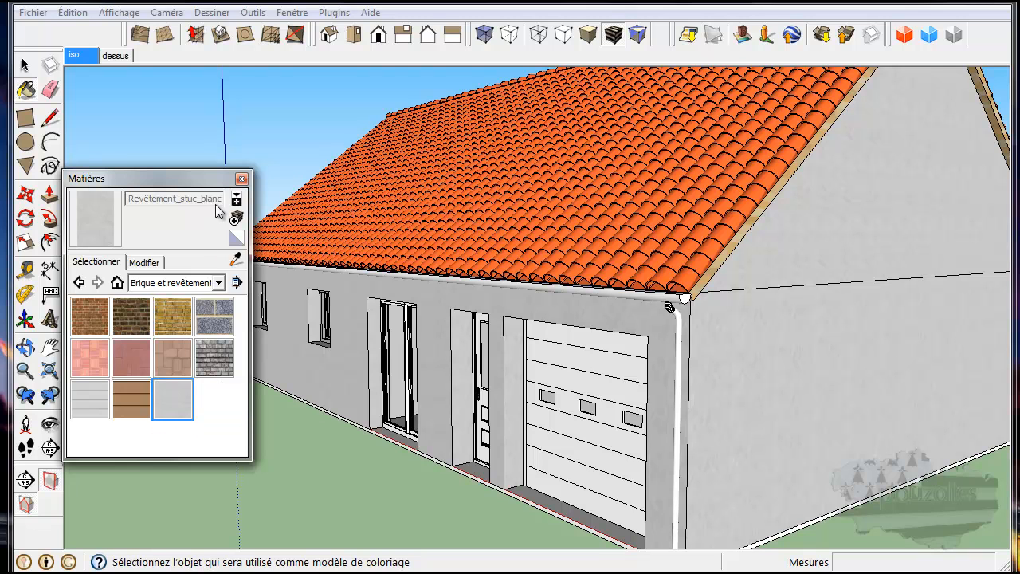
pyautogui.click(241, 180)
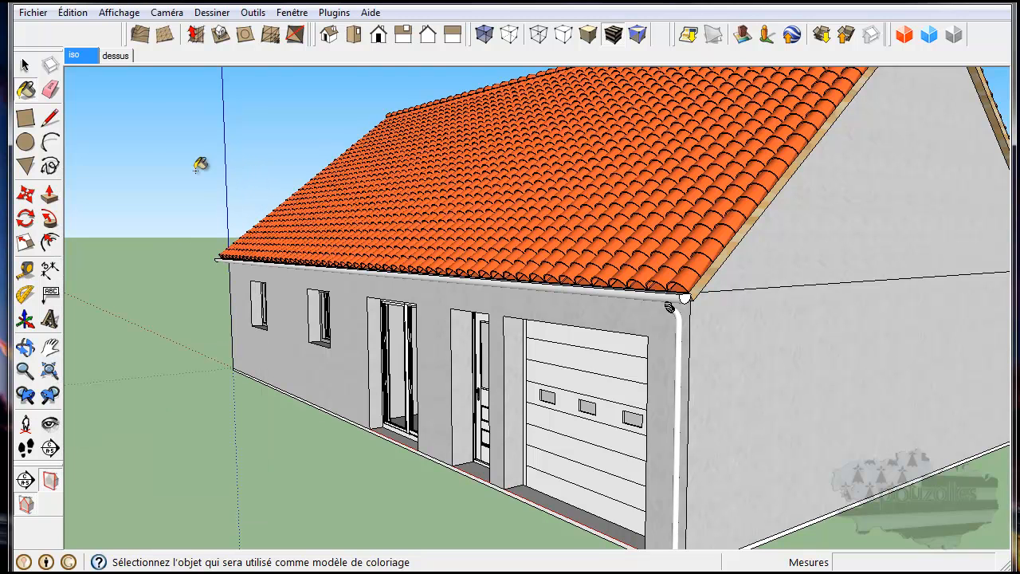
pyautogui.click(22, 62)
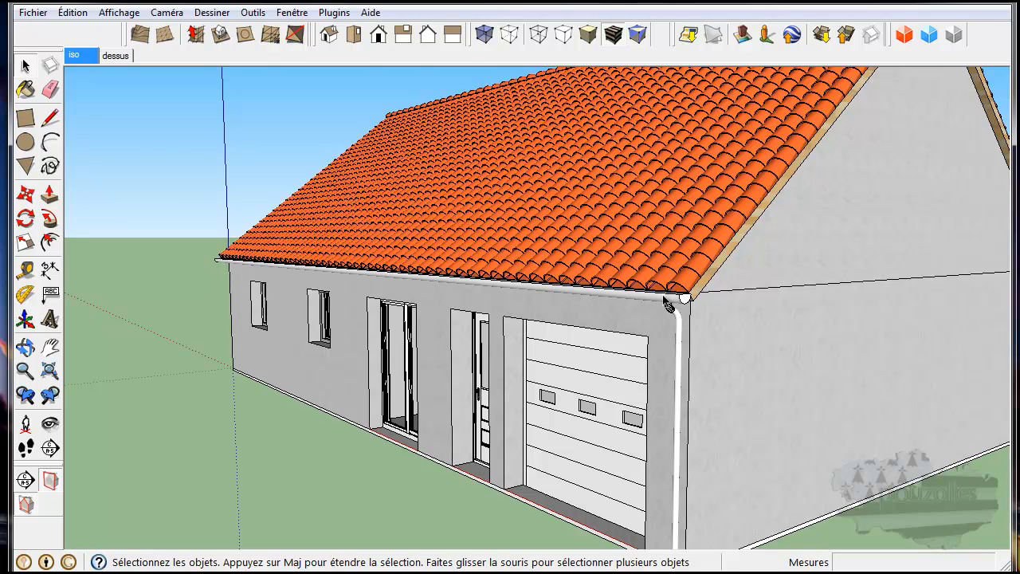
# Delete the existing gutter along the front eave and the downspout at the garage corner
pyautogui.click(665, 298)
pyautogui.press('Delete')
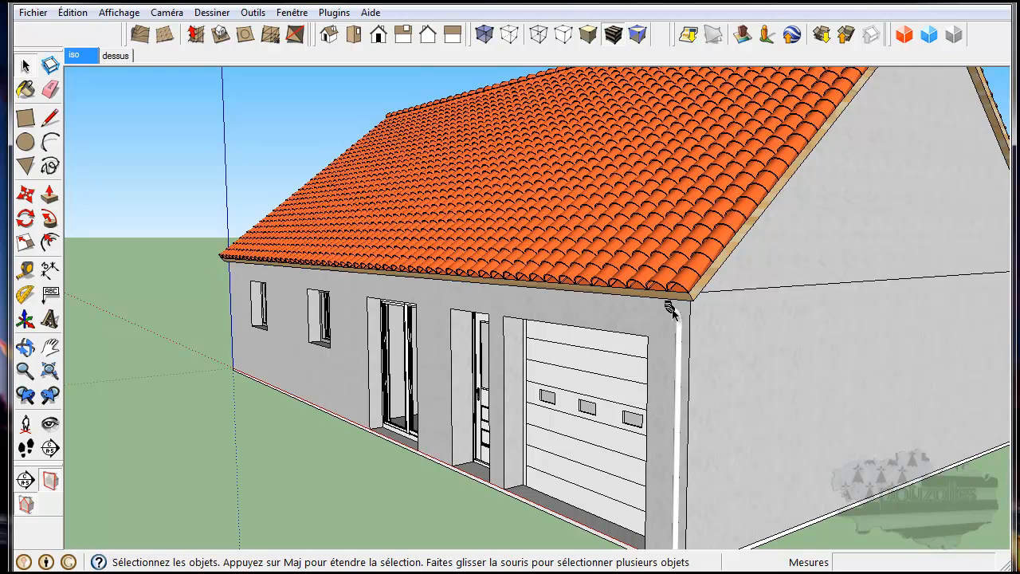
pyautogui.click(671, 311)
pyautogui.press('Delete')
# Switch the camera to parallel projection and show the house in the standard right view
pyautogui.moveTo(636, 421); pyautogui.dragTo(612, 429, button='middle')
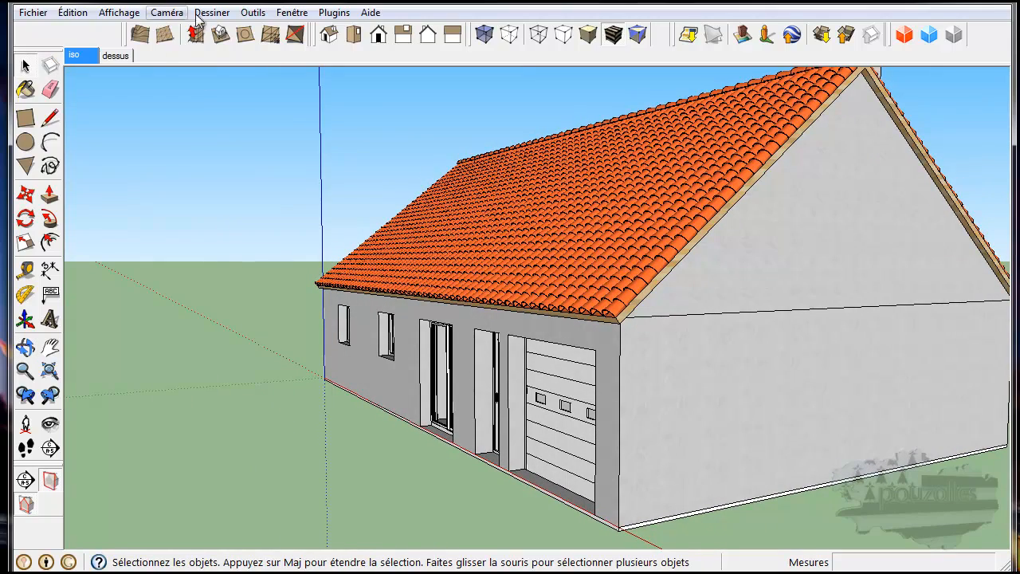
pyautogui.click(168, 12)
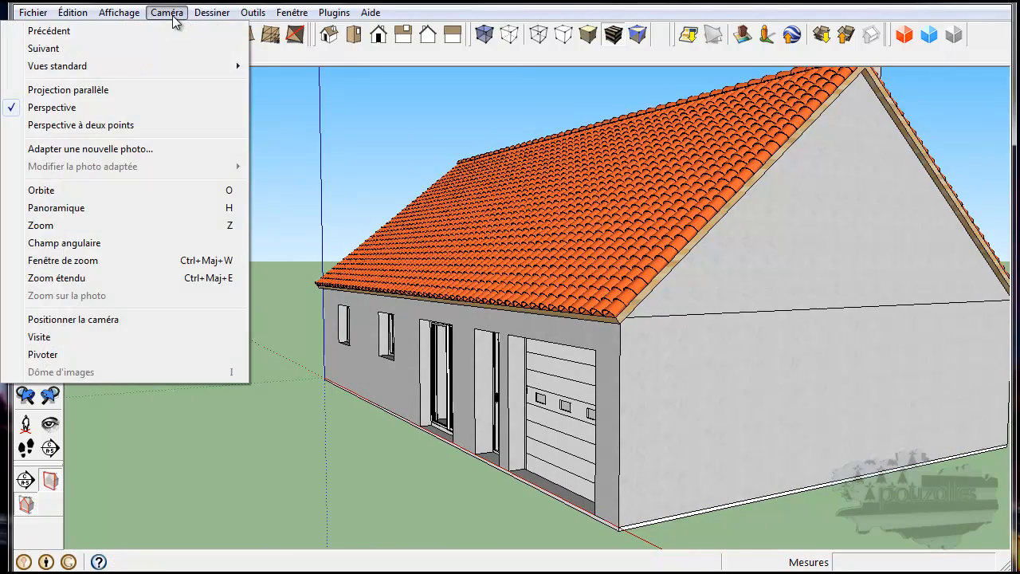
pyautogui.click(61, 90)
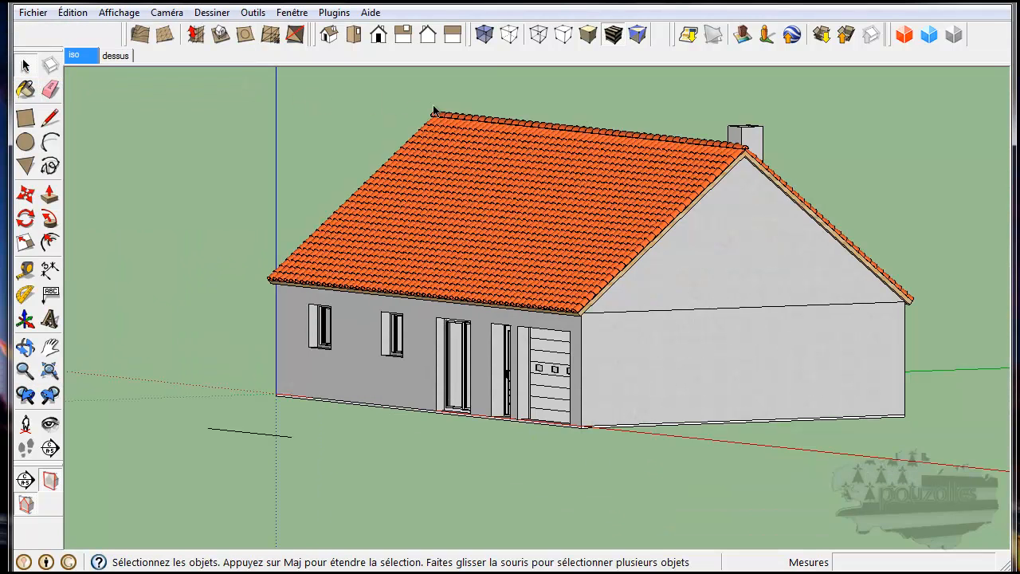
pyautogui.press('e')
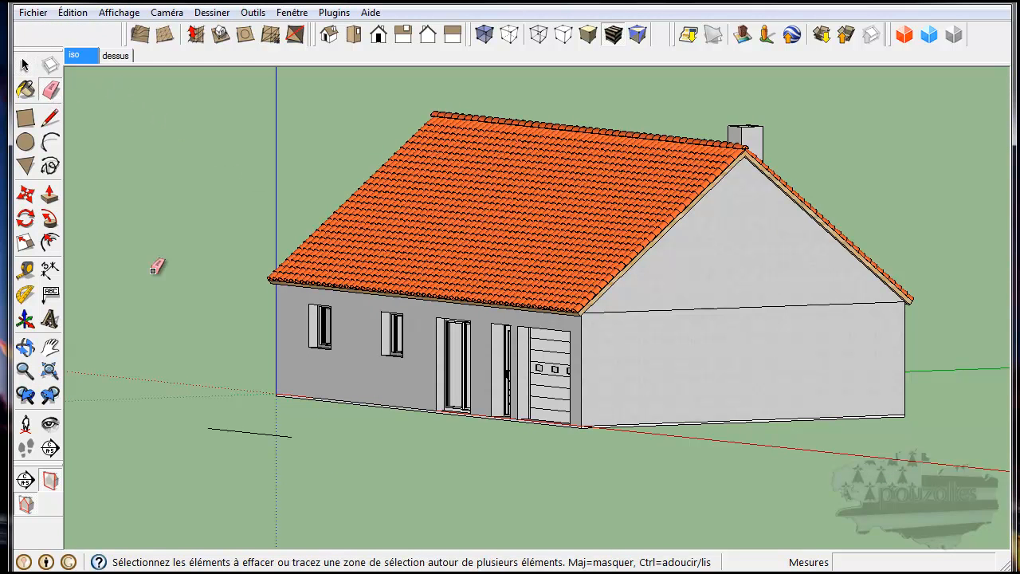
pyautogui.click(402, 36)
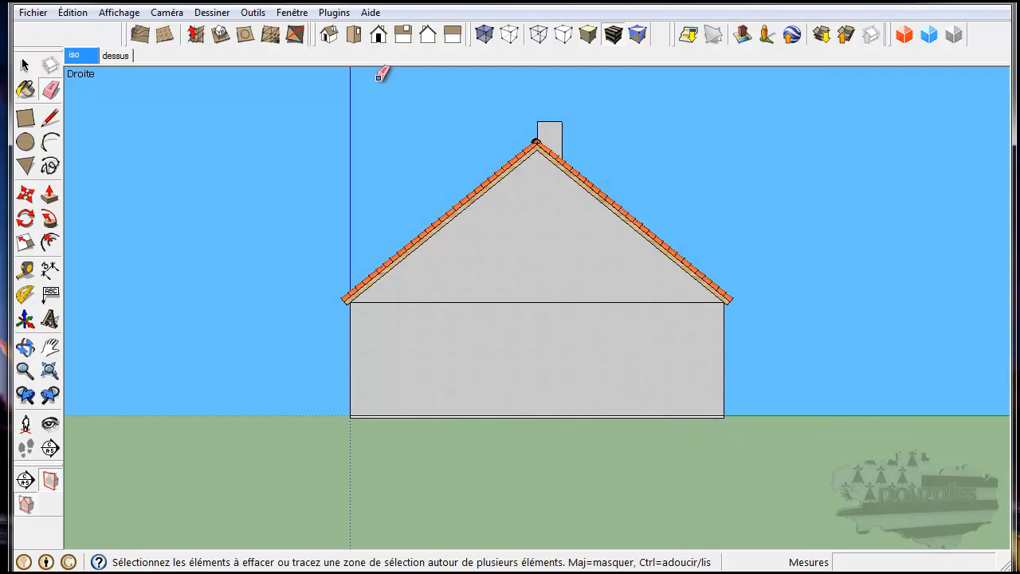
# Draw a short line from the lower corner of the eave tile, extending the roof slope outward beyond the rafter
pyautogui.scroll(5, 341, 299)
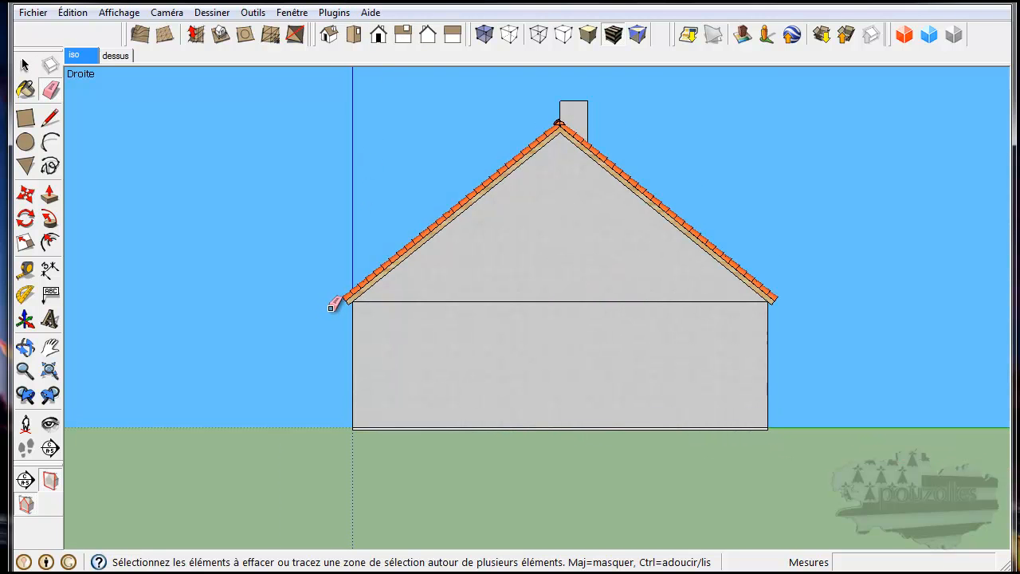
pyautogui.scroll(5, 352, 298)
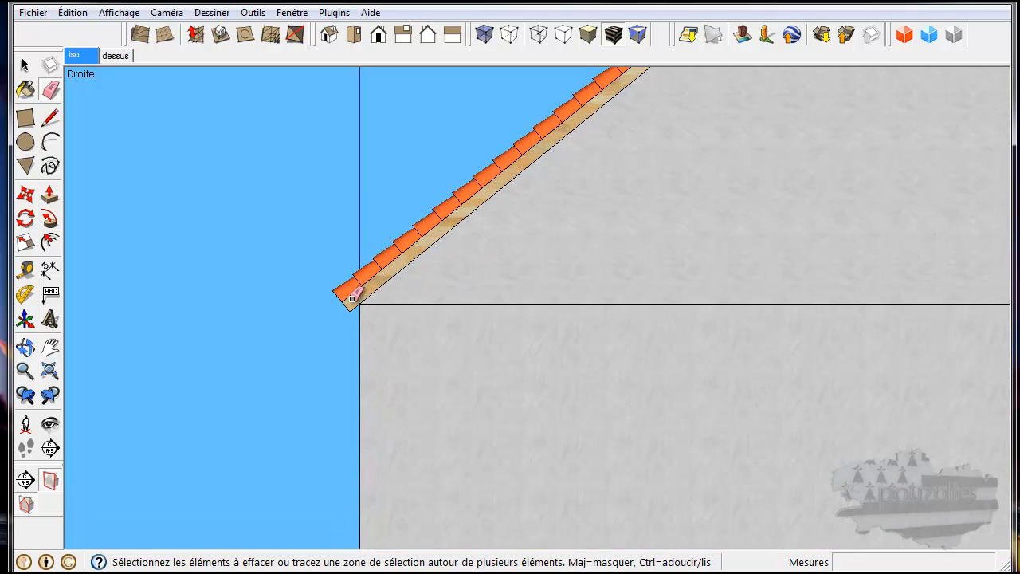
pyautogui.scroll(5, 353, 294)
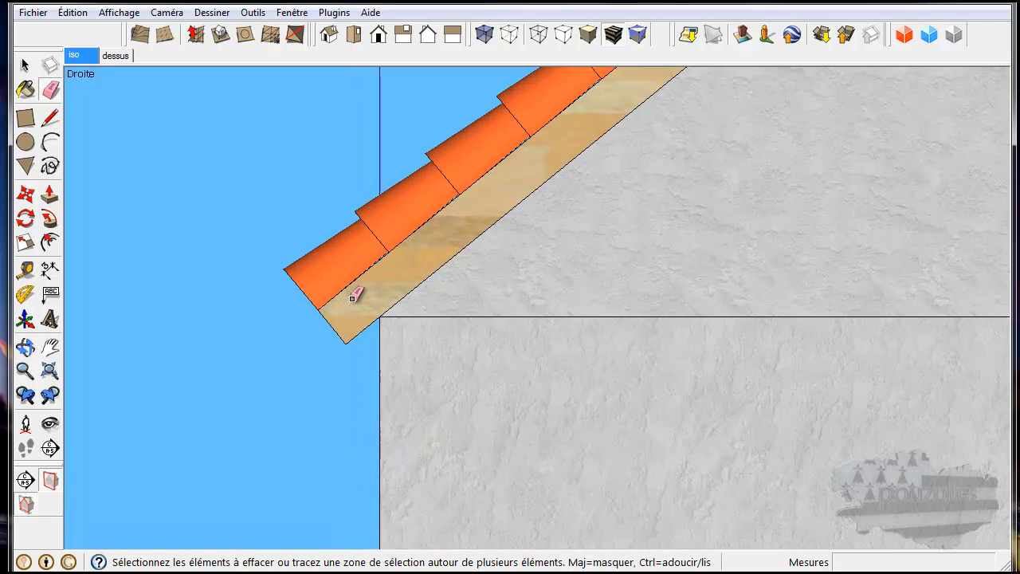
pyautogui.click(50, 117)
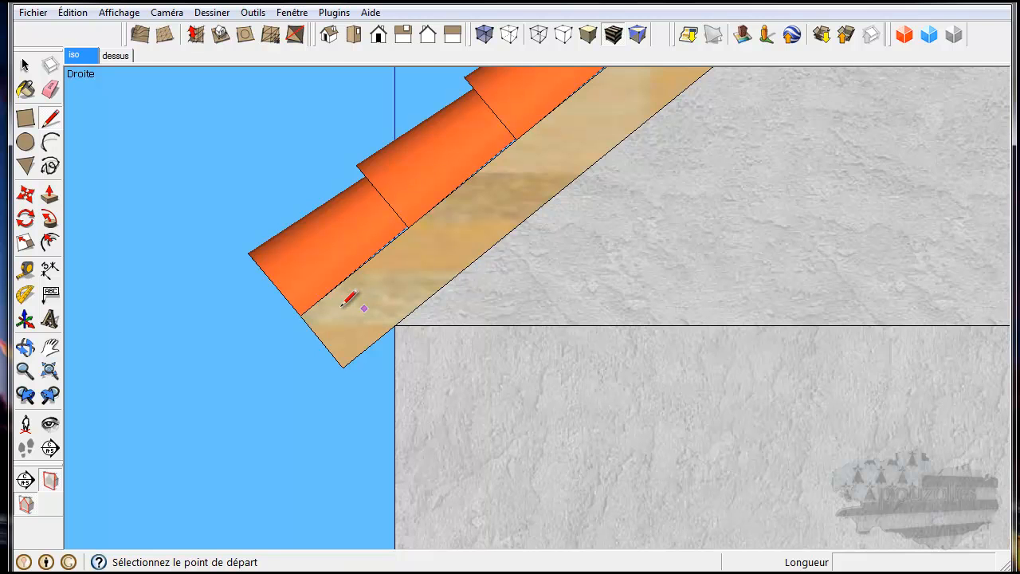
pyautogui.click(300, 316)
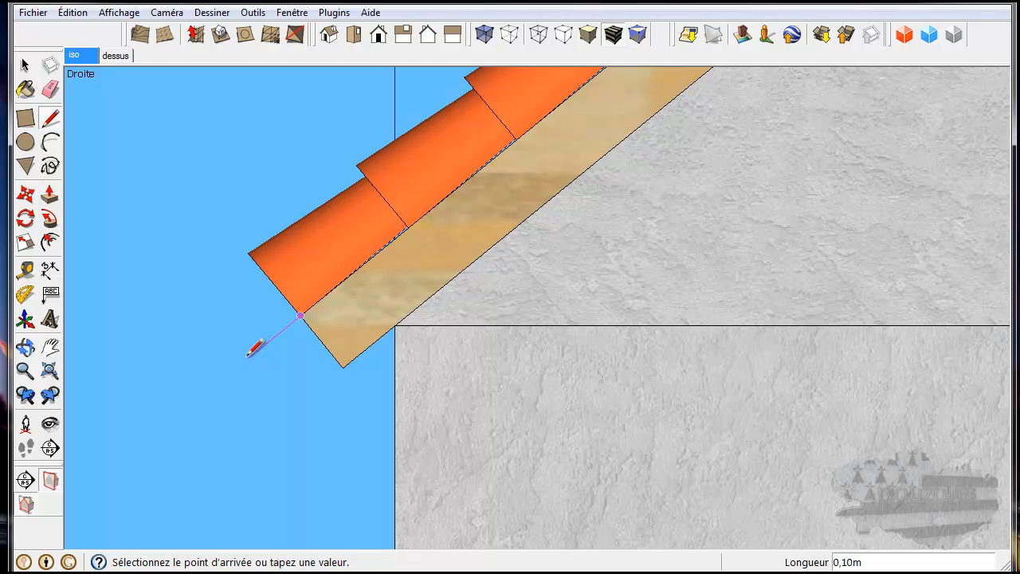
pyautogui.click(237, 366)
pyautogui.click(26, 66)
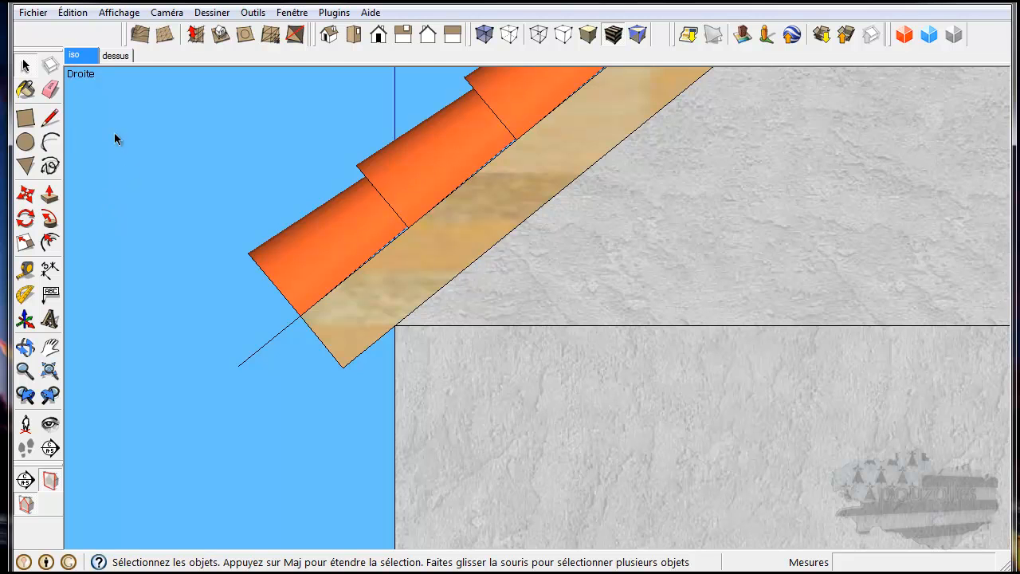
# Draw a circle of about 0.11 m radius centred on the free end of the short line, reaching toward the rafter end
pyautogui.click(27, 142)
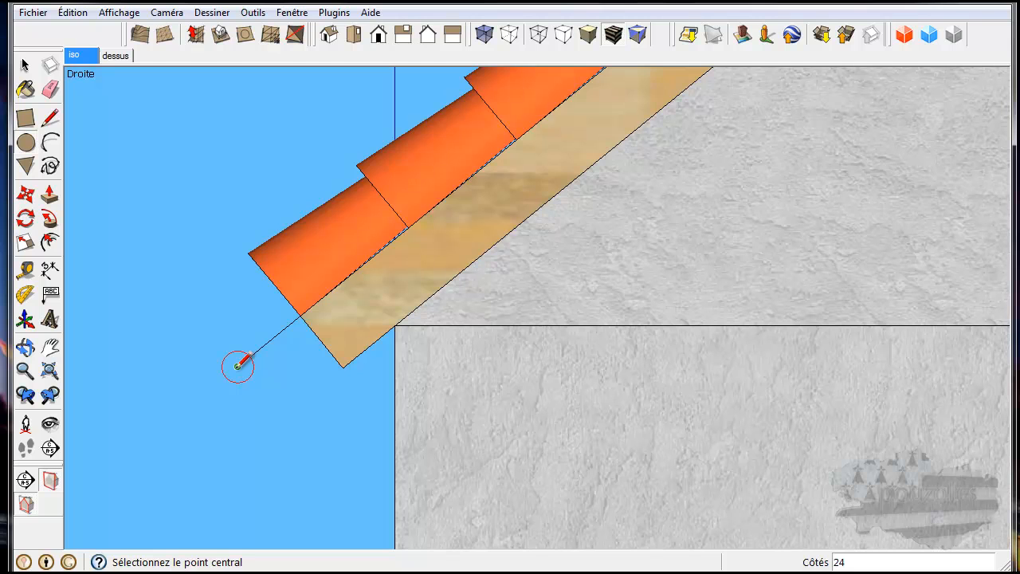
pyautogui.click(238, 366)
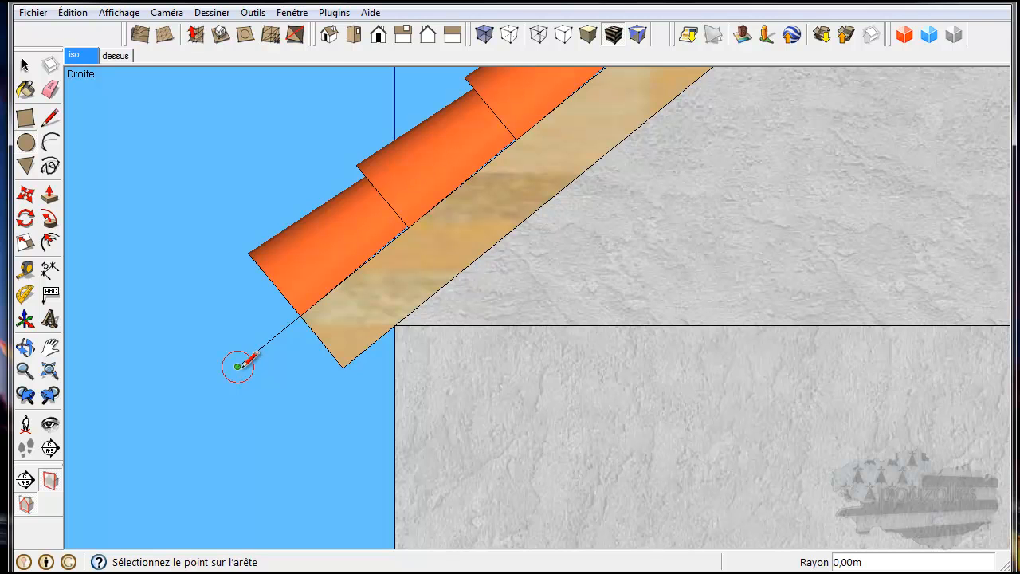
pyautogui.click(310, 367)
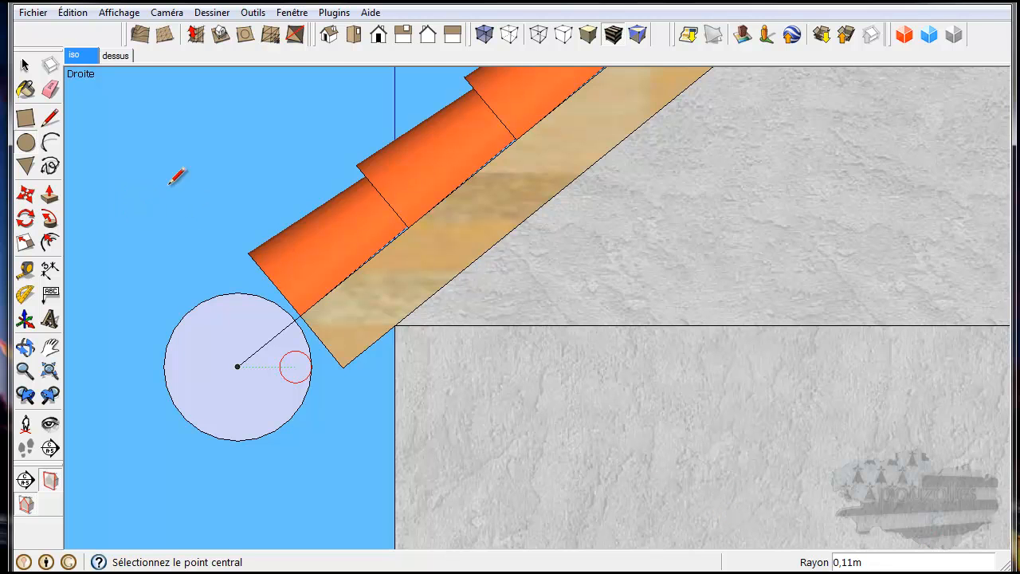
# Draw a horizontal diameter across the circle as two lines from its centre to the opposite edges
pyautogui.click(51, 118)
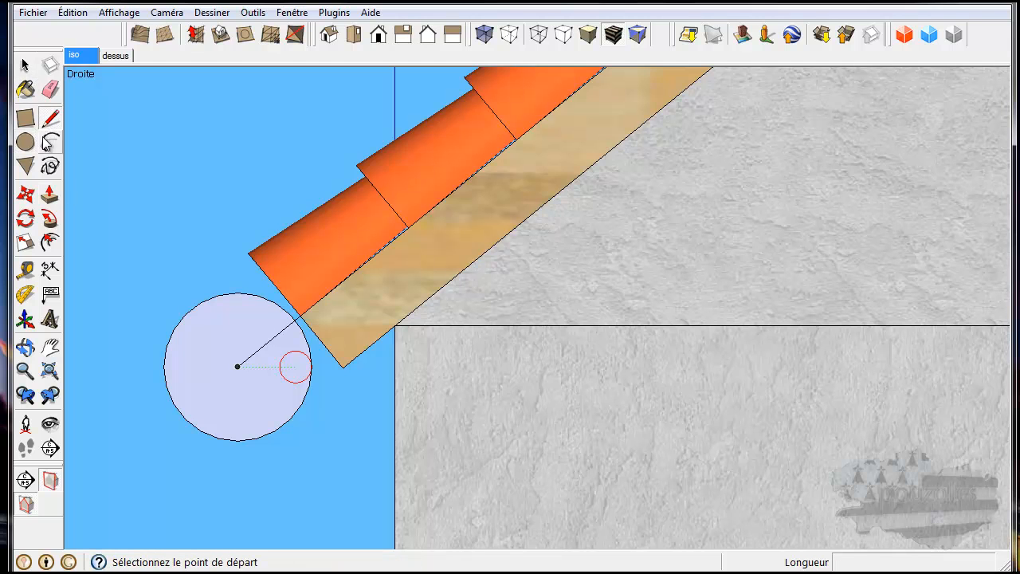
pyautogui.click(237, 366)
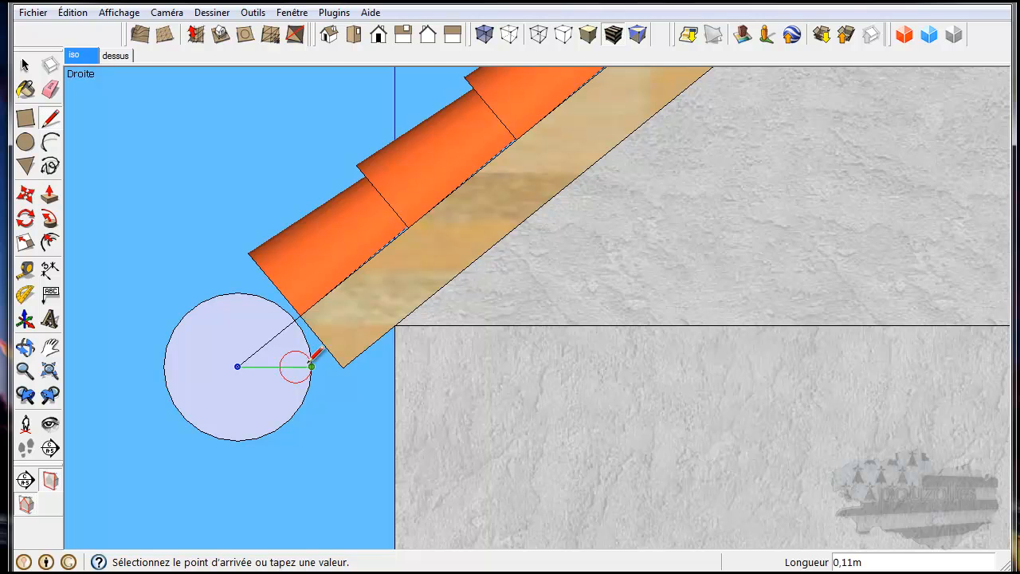
pyautogui.click(312, 366)
pyautogui.click(237, 366)
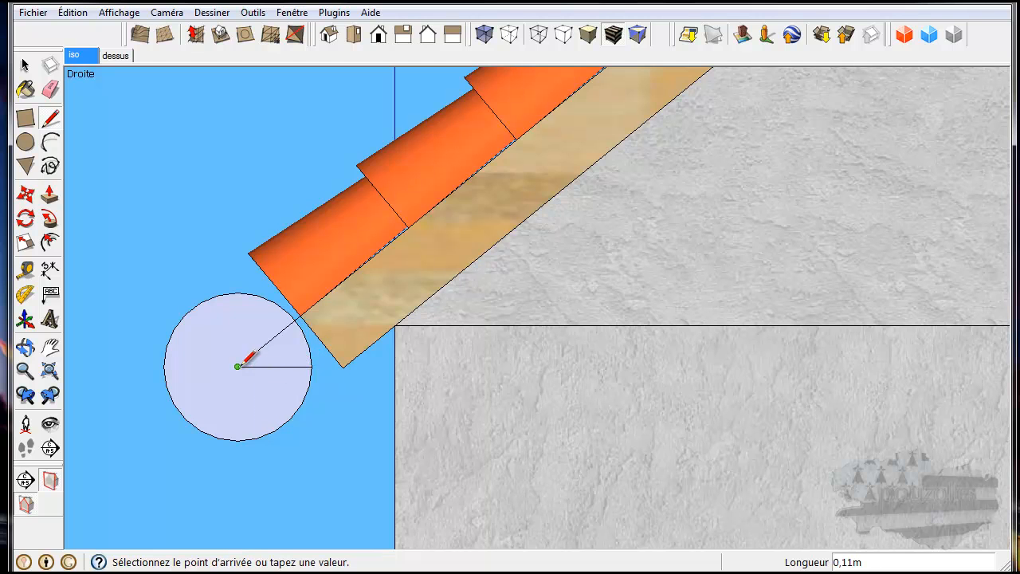
pyautogui.click(164, 366)
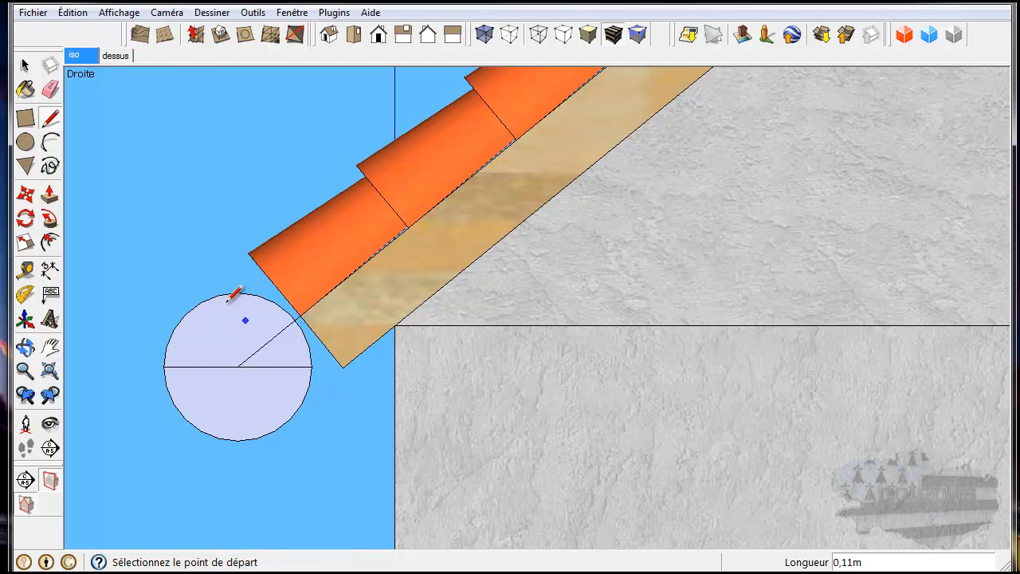
# Erase the circle's upper half and the leftover sloping construction line, keeping only the lower half-disc
pyautogui.click(50, 89)
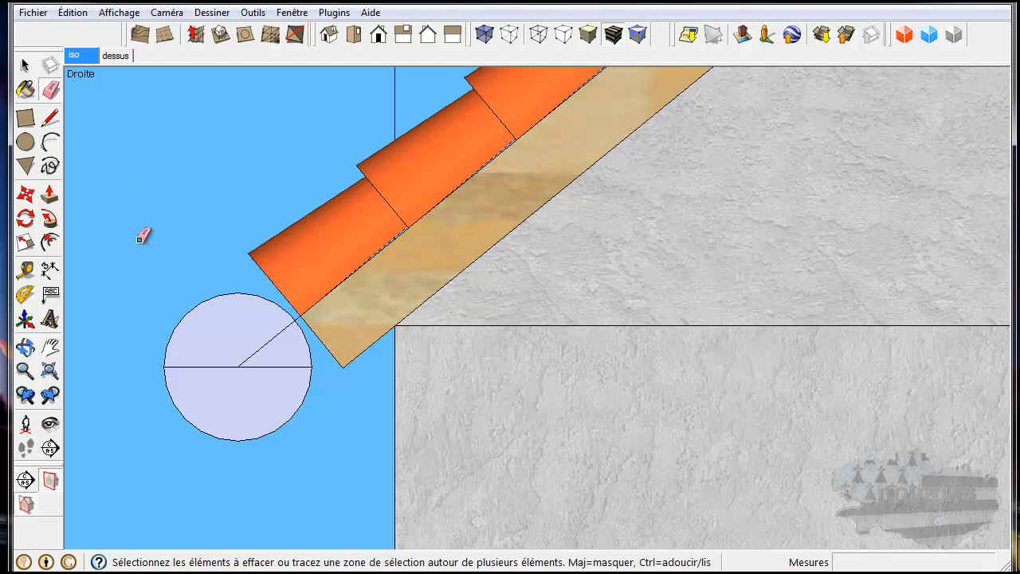
pyautogui.moveTo(177, 321)
pyautogui.mouseDown()
pyautogui.moveTo(282, 337)
pyautogui.moveTo(312, 357)
pyautogui.mouseUp()
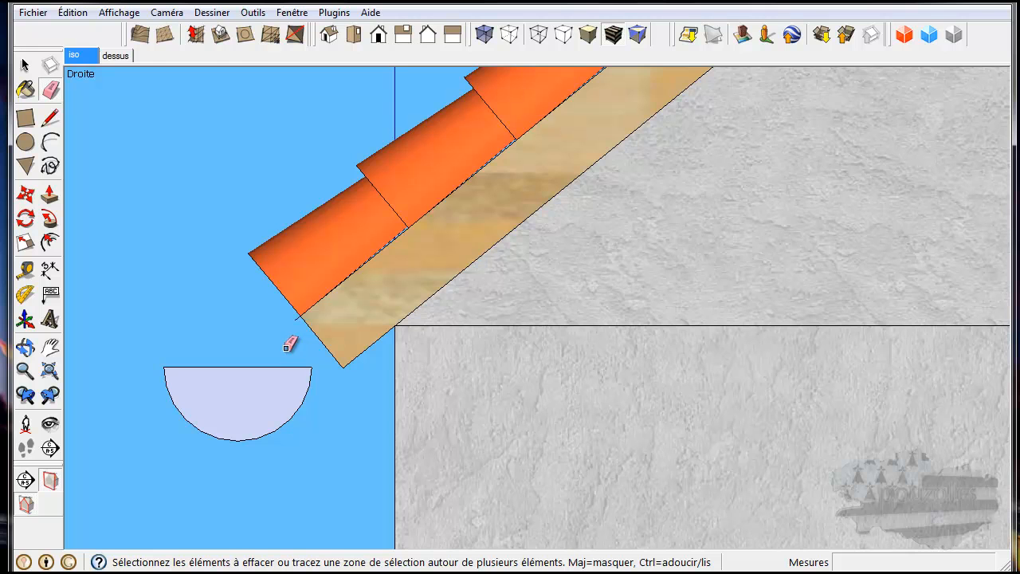
pyautogui.scroll(3, 291, 334)
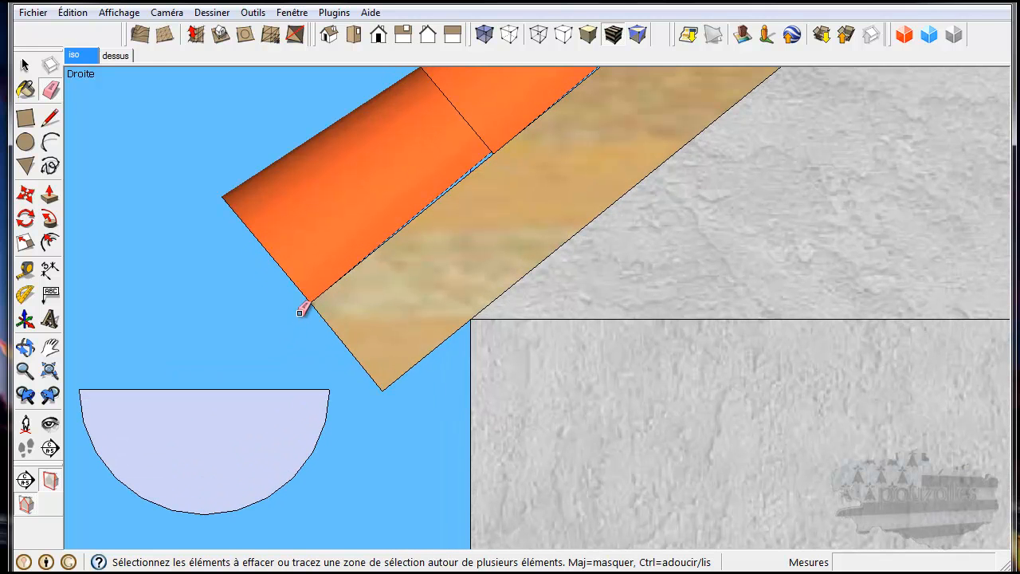
pyautogui.click(309, 304)
pyautogui.scroll(-3, 300, 338)
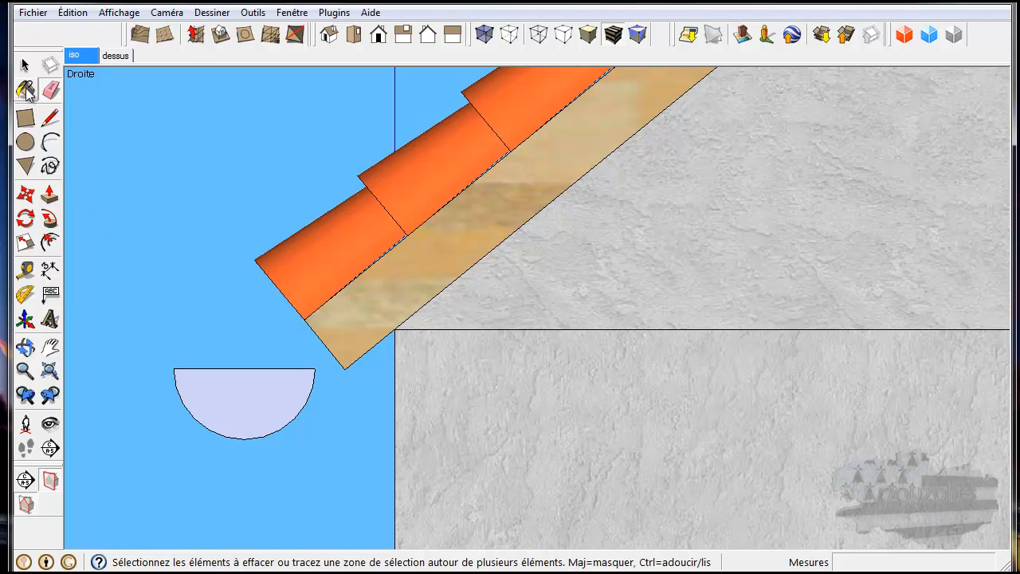
# Move the half-disc with its edges straight up about 0.05 m so its inner corner meets the rafter's end face
pyautogui.click(24, 65)
pyautogui.doubleClick(244, 397)
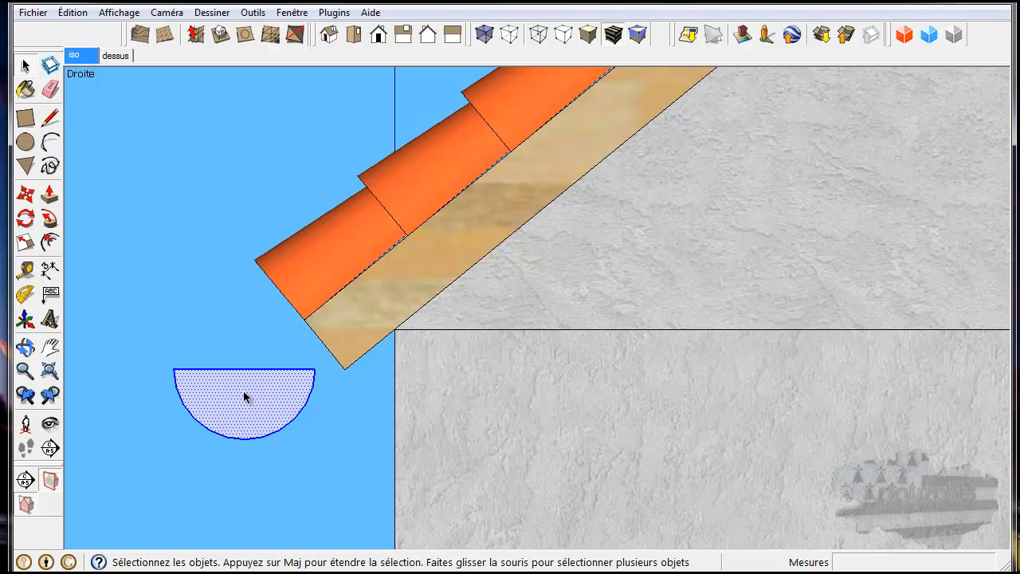
pyautogui.click(26, 194)
pyautogui.click(314, 369)
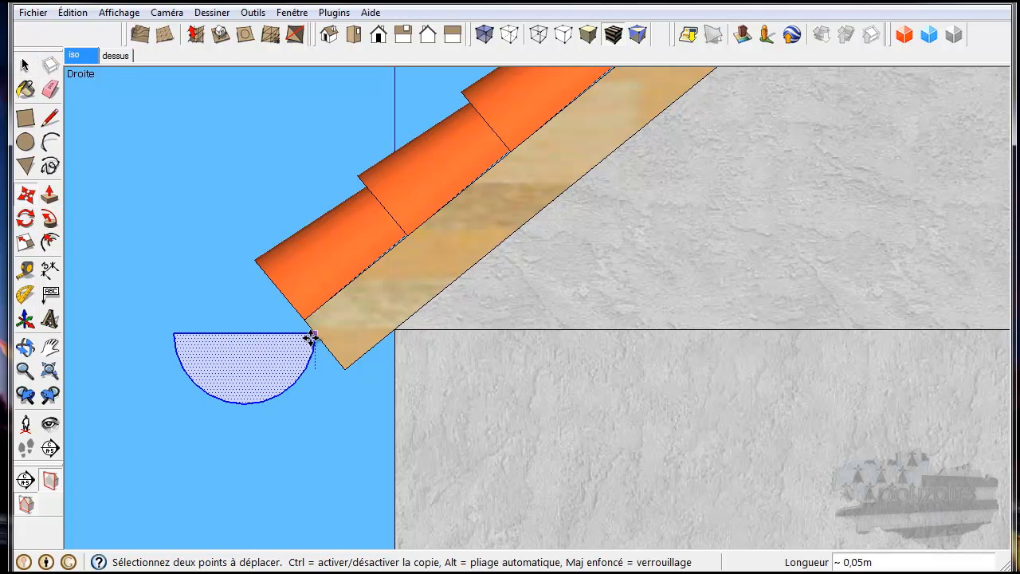
pyautogui.click(310, 339)
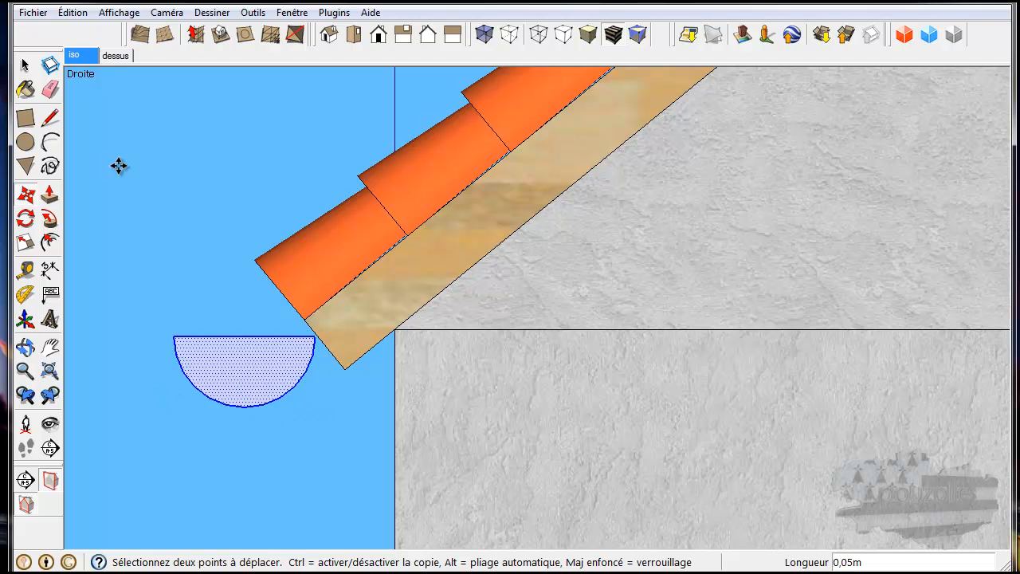
# Switch the camera to perspective and show the house in isometric view, close to the half-round profile at the eave
pyautogui.click(21, 65)
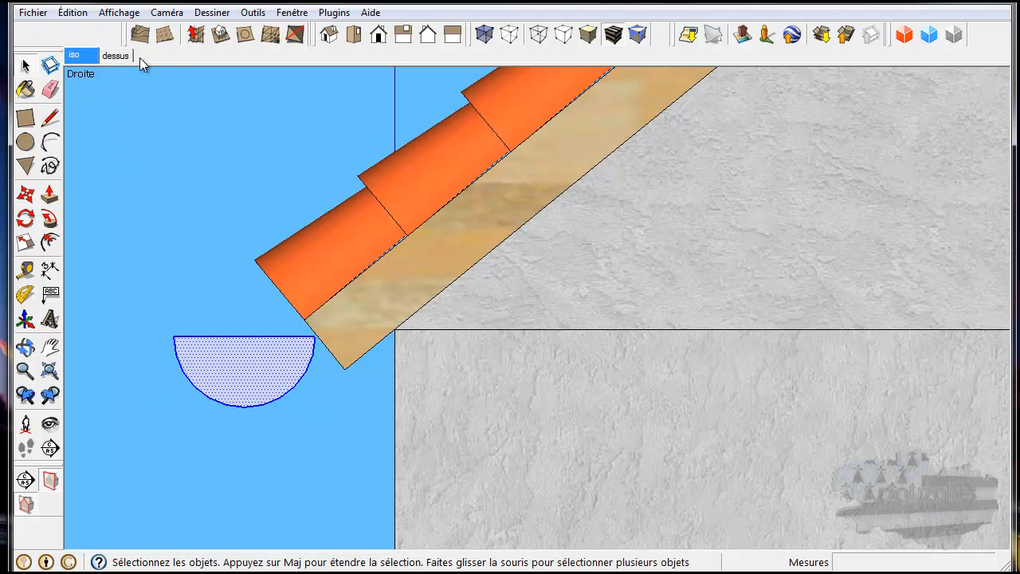
pyautogui.click(172, 12)
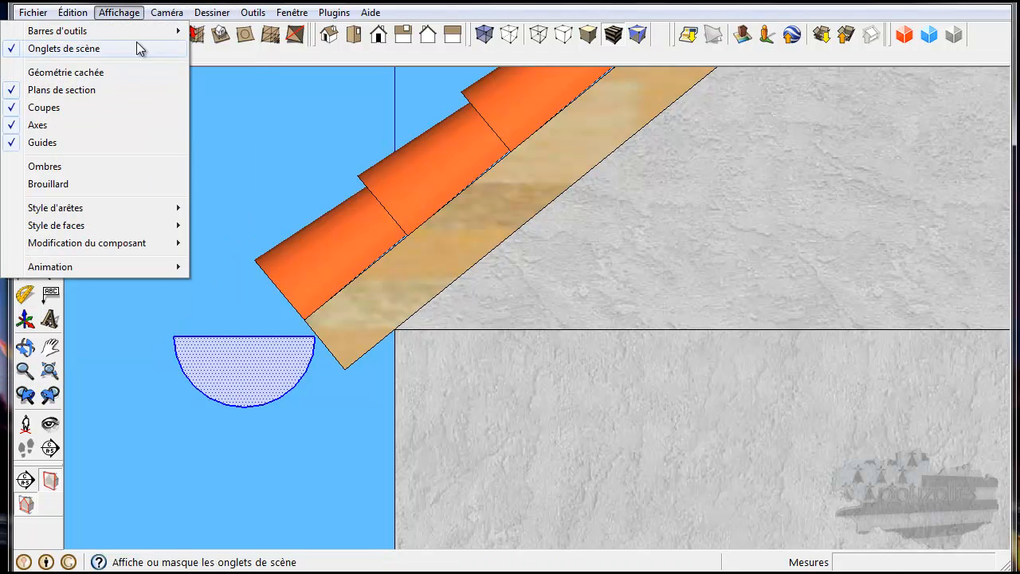
pyautogui.click(73, 106)
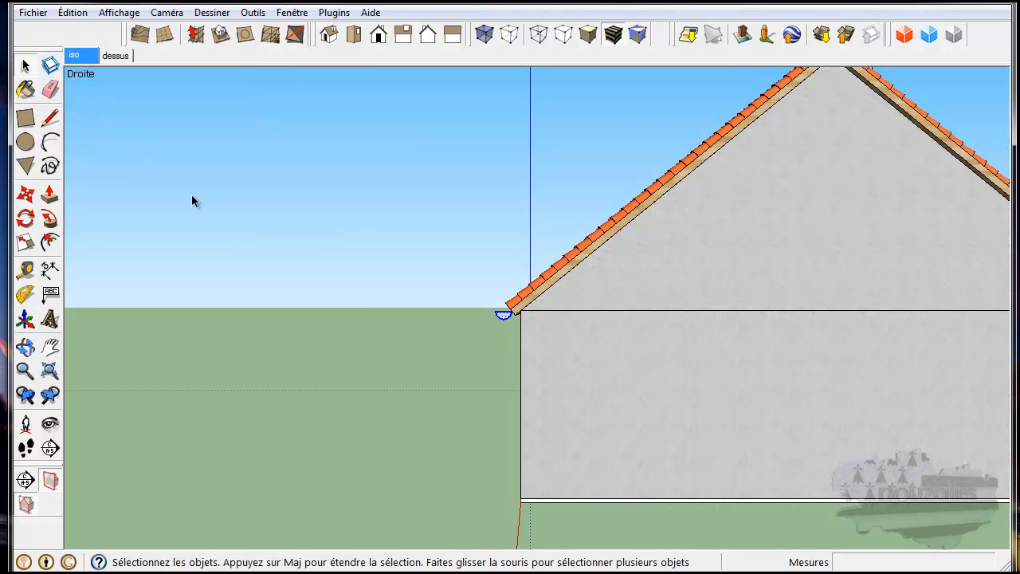
pyautogui.click(329, 34)
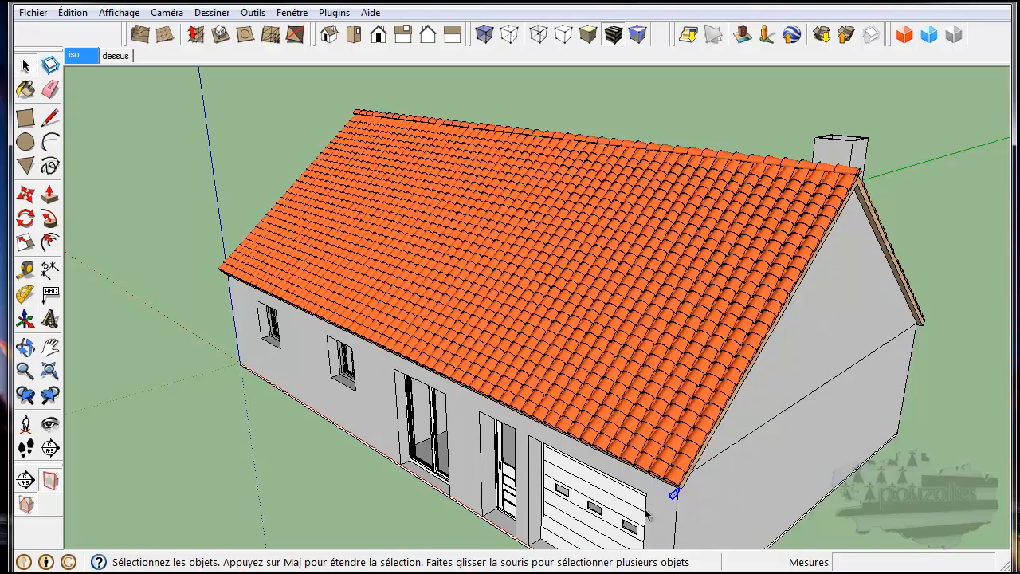
pyautogui.scroll(6, 647, 514)
pyautogui.moveTo(683, 494); pyautogui.dragTo(367, 349, button='middle')
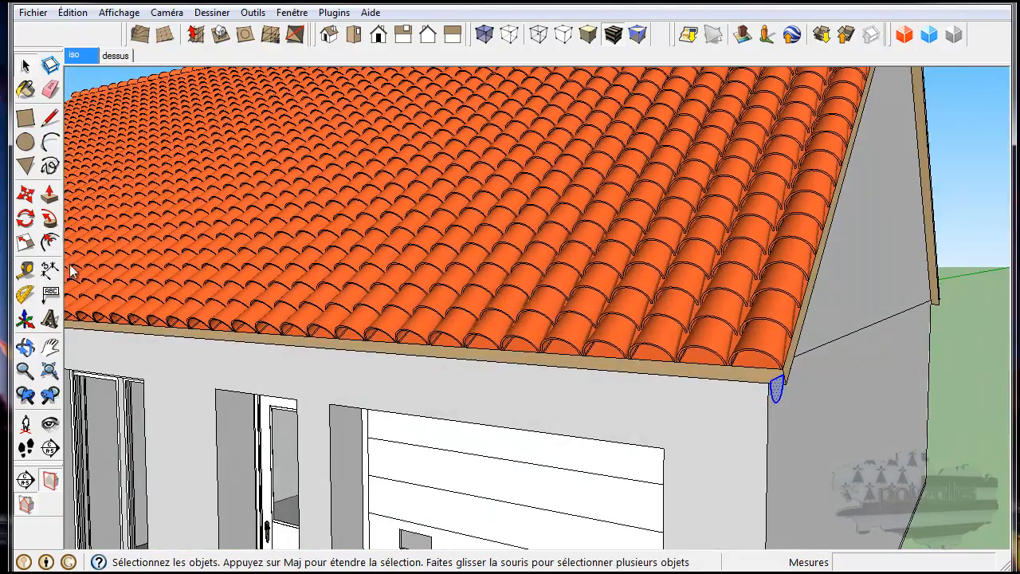
# Push/Pull the half-round profile about 14.25 m along the front eave, slightly past the far roof edge
pyautogui.click(50, 194)
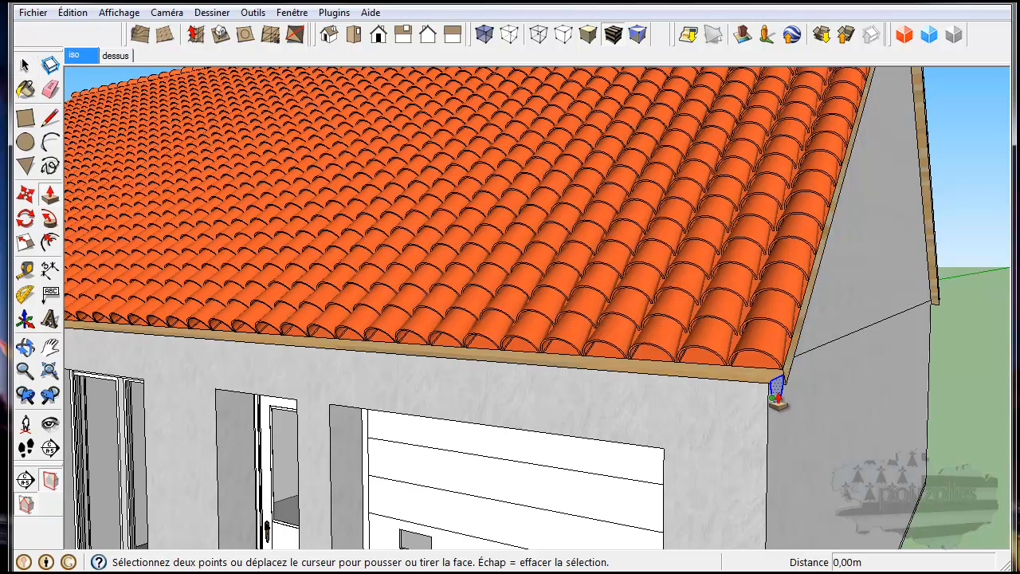
pyautogui.moveTo(769, 395); pyautogui.dragTo(136, 360)
pyautogui.scroll(-6, 494, 393)
pyautogui.scroll(-5, 317, 375)
pyautogui.scroll(8, 134, 360)
pyautogui.scroll(6, 136, 358)
pyautogui.moveTo(136, 359); pyautogui.dragTo(642, 355, button='middle')
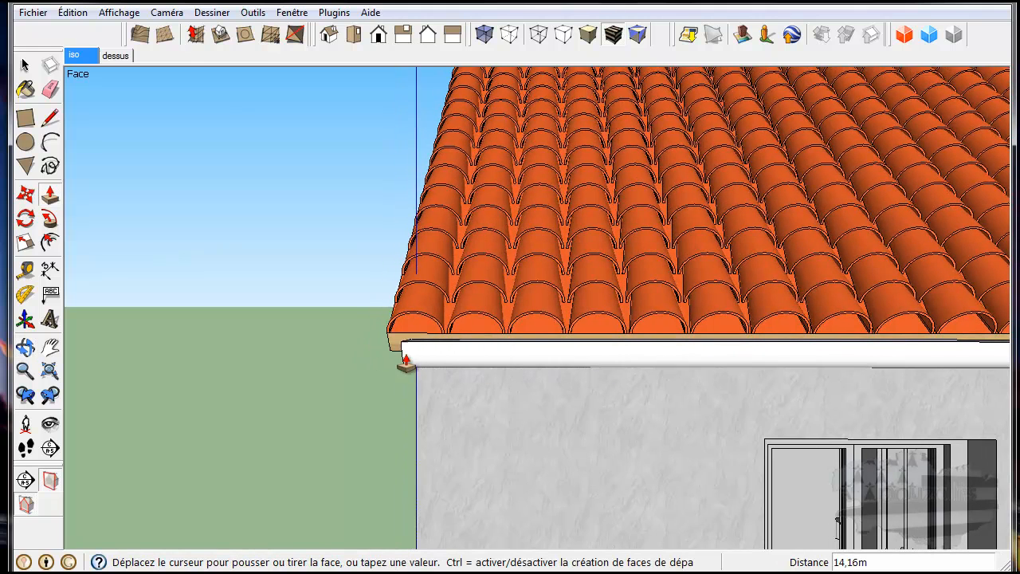
pyautogui.moveTo(385, 359); pyautogui.dragTo(436, 369, button='middle')
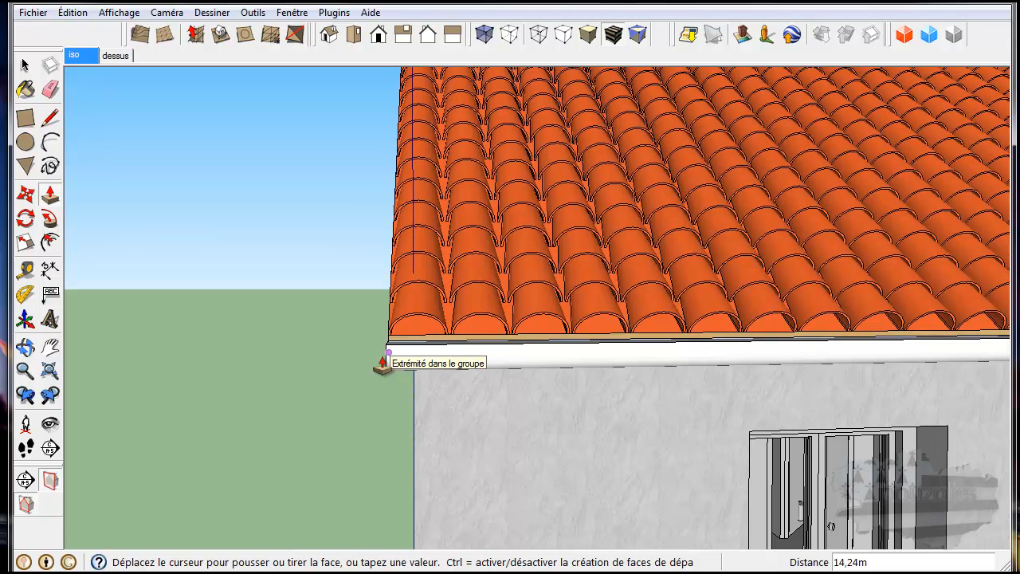
pyautogui.scroll(3, 381, 363)
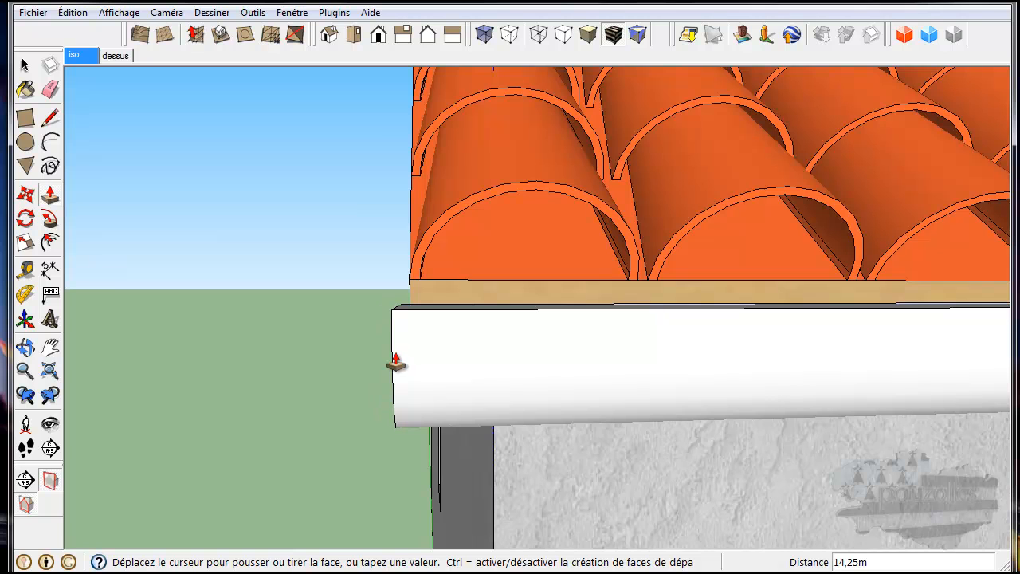
pyautogui.click(396, 361)
# Push/Pull the gutter's end face on the garage side outward about 0.02 m
pyautogui.scroll(-5, 391, 366)
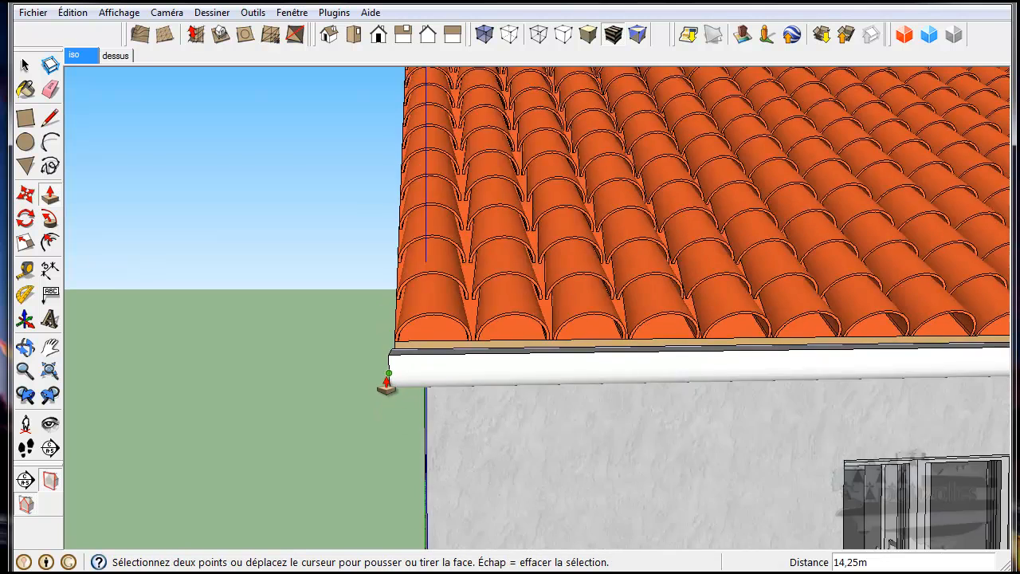
pyautogui.scroll(-2, 388, 389)
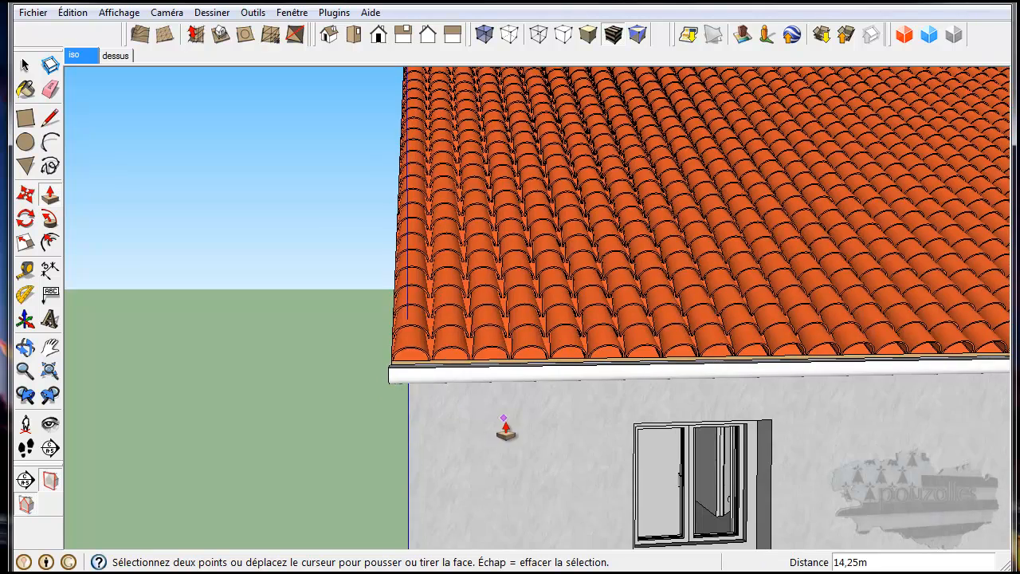
pyautogui.scroll(-4, 498, 428)
pyautogui.scroll(-1, 494, 435)
pyautogui.moveTo(687, 437); pyautogui.dragTo(330, 386, button='middle')
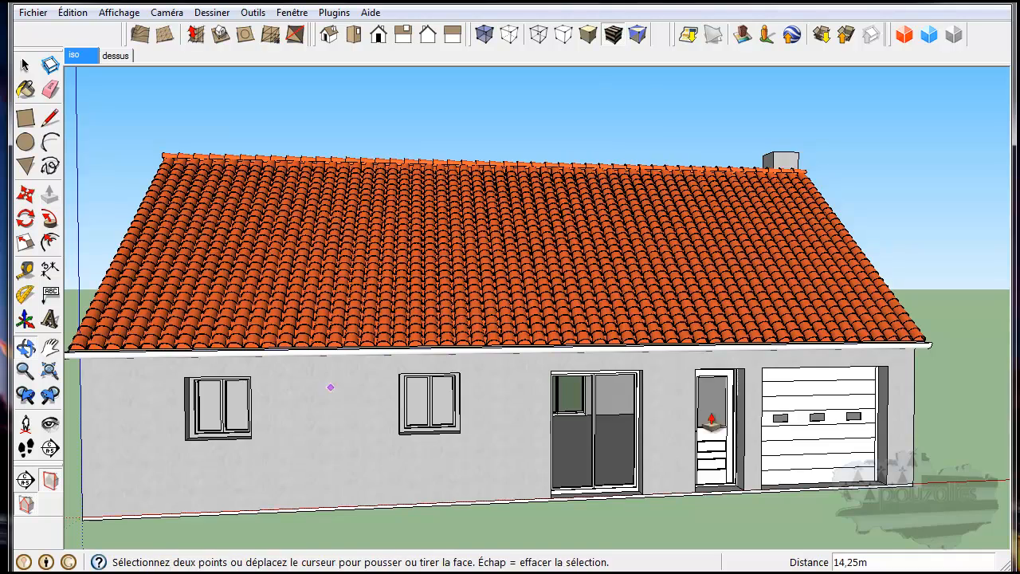
pyautogui.moveTo(927, 398); pyautogui.dragTo(662, 388, button='middle')
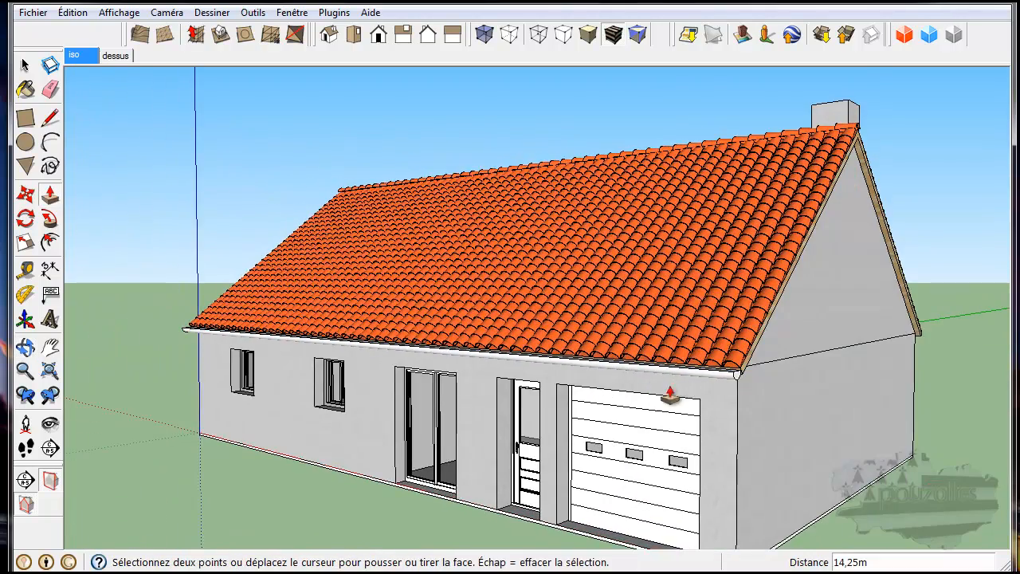
pyautogui.scroll(2, 730, 382)
pyautogui.scroll(6, 732, 385)
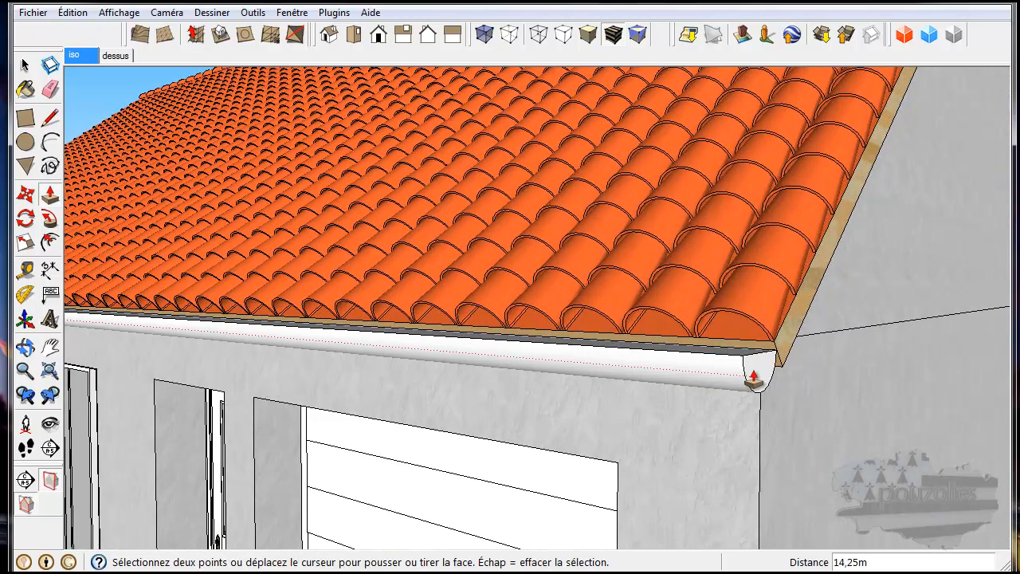
pyautogui.click(27, 65)
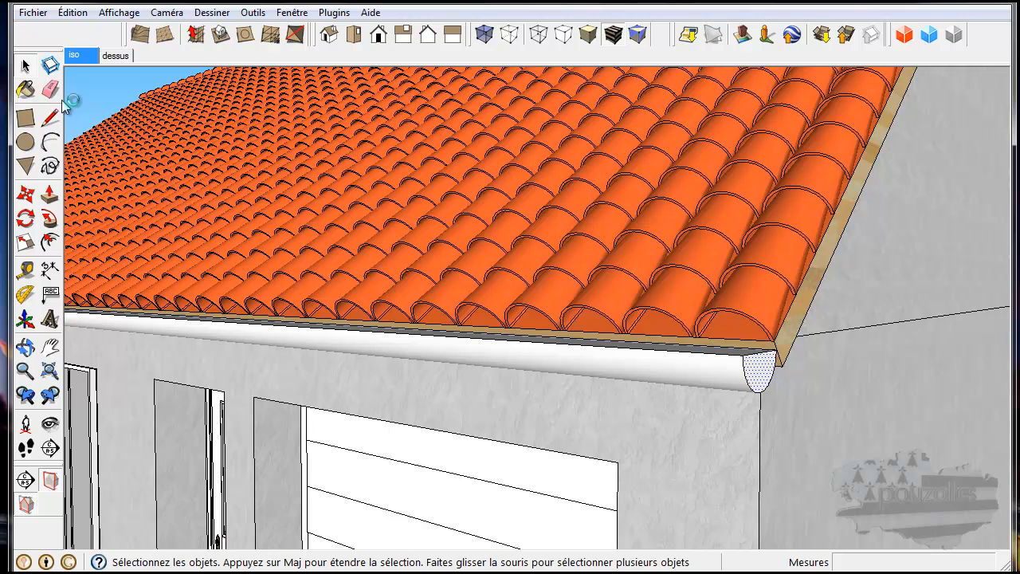
pyautogui.click(49, 195)
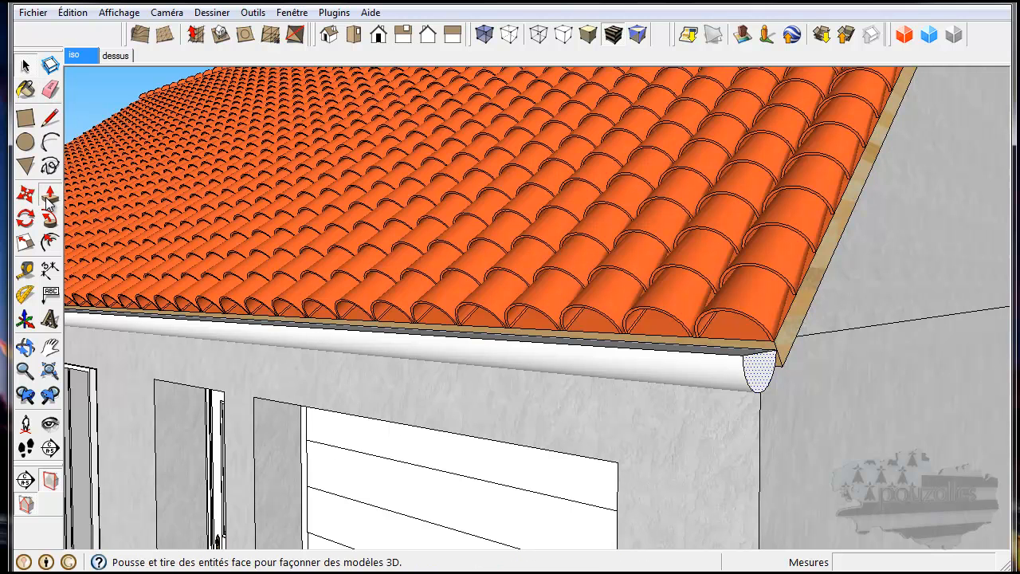
pyautogui.click(758, 379)
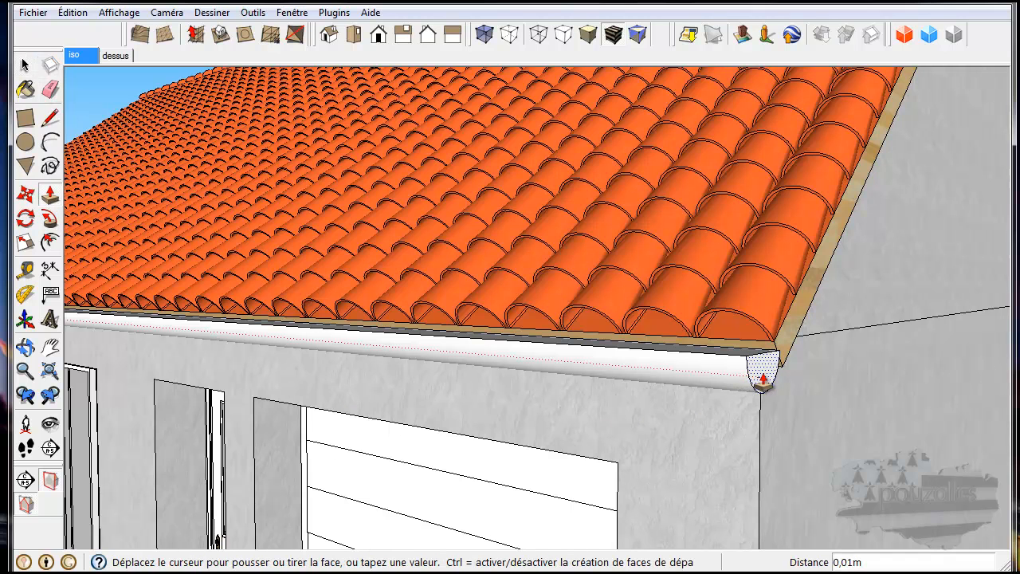
pyautogui.moveTo(777, 452); pyautogui.dragTo(801, 487, button='middle')
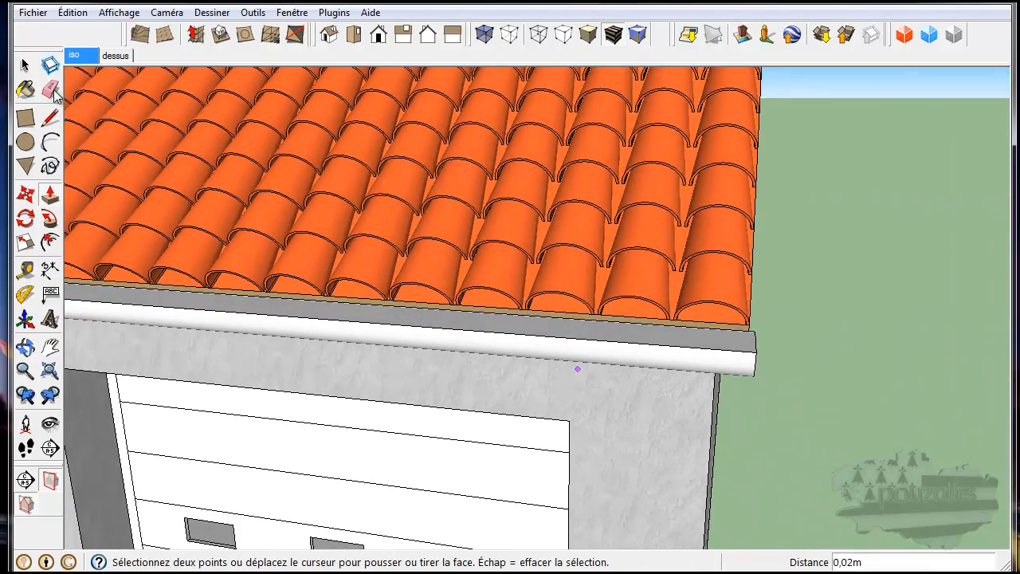
# Delete the long flat top face of the gutter to open it upward
pyautogui.click(24, 66)
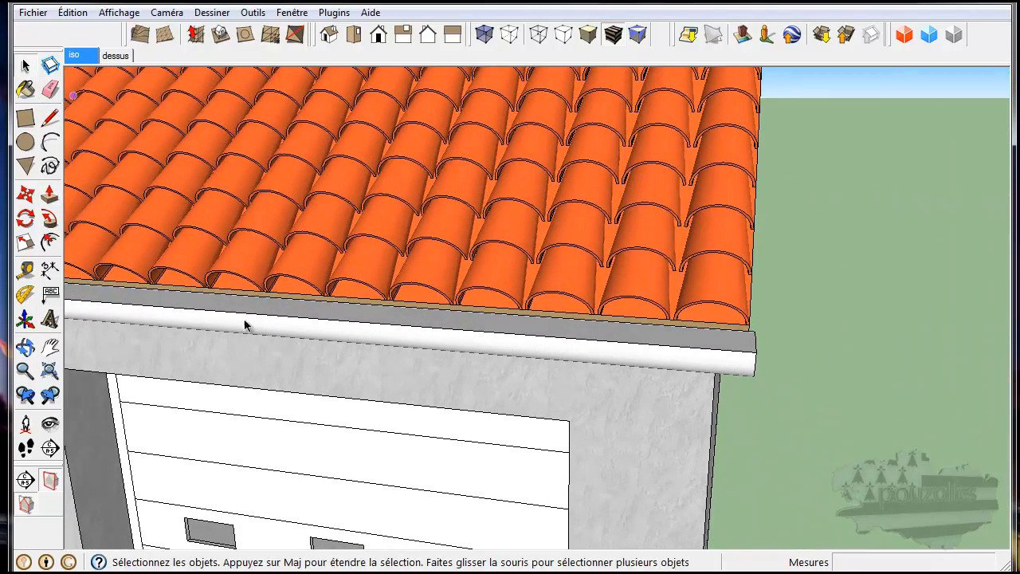
pyautogui.click(309, 312)
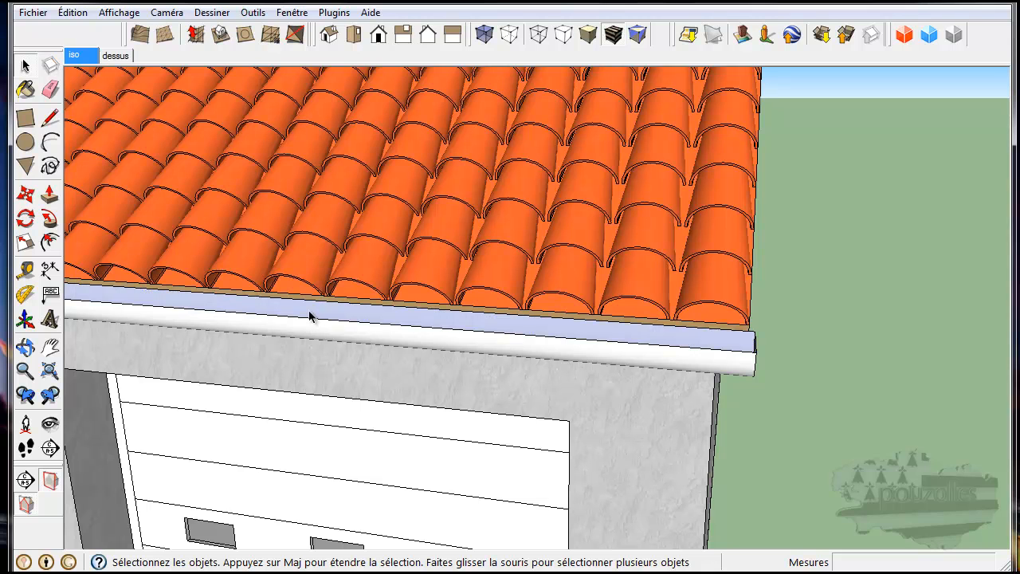
pyautogui.moveTo(694, 434); pyautogui.dragTo(442, 393, button='middle')
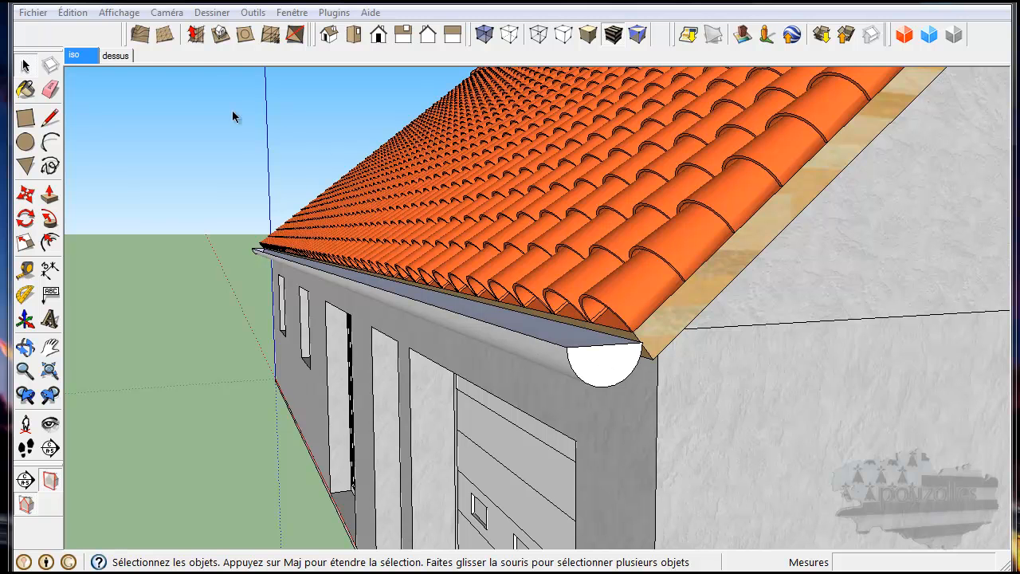
# Set the camera to parallel projection and show the gutter's end profile in the standard right view
pyautogui.click(169, 13)
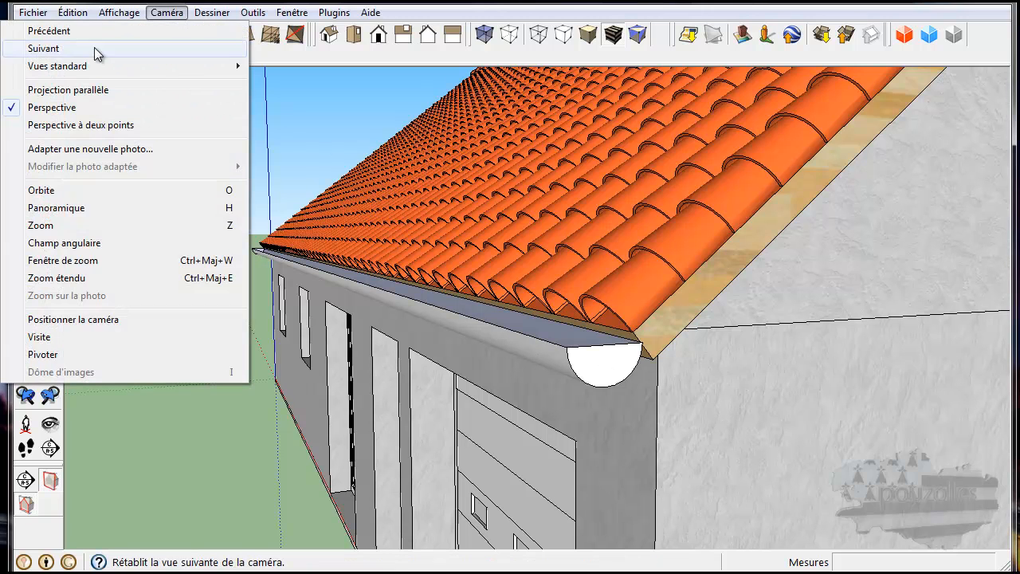
pyautogui.click(53, 94)
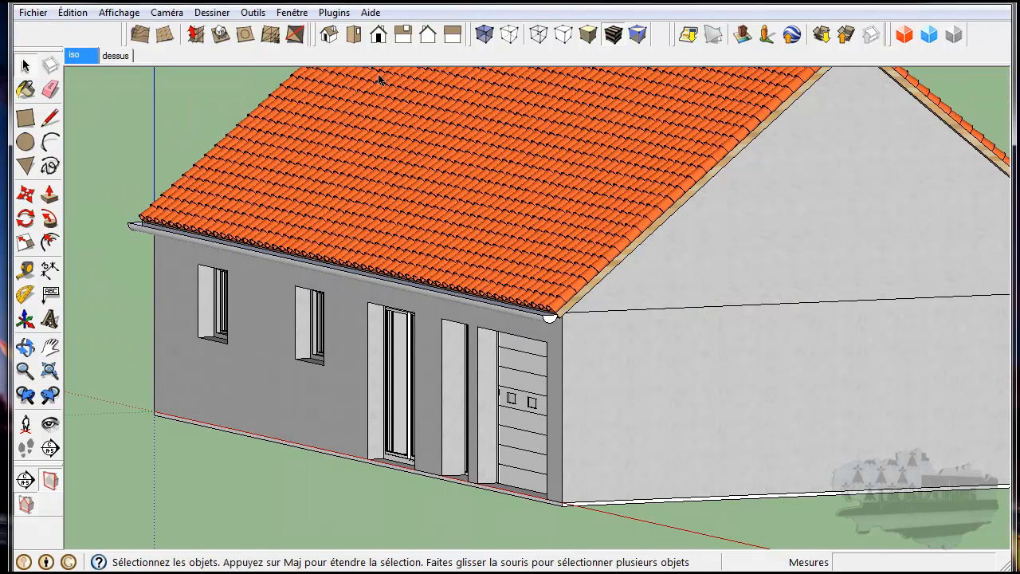
pyautogui.click(403, 37)
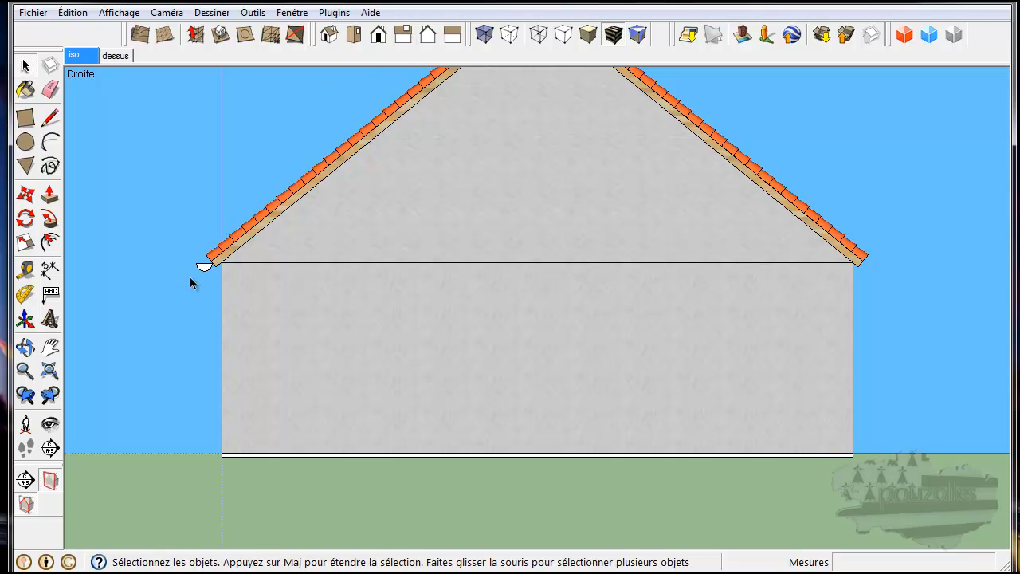
pyautogui.scroll(5, 207, 257)
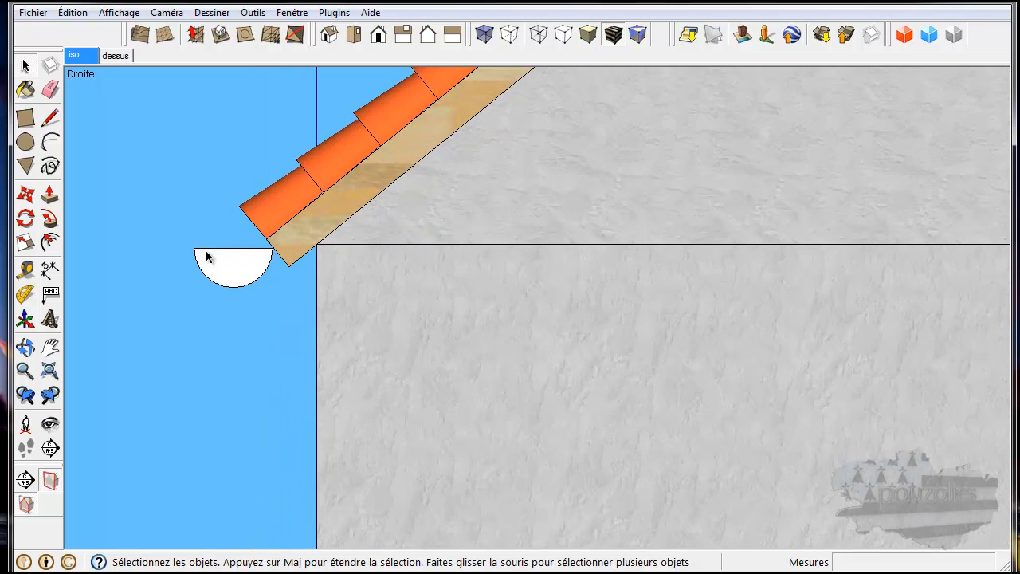
pyautogui.scroll(2, 206, 257)
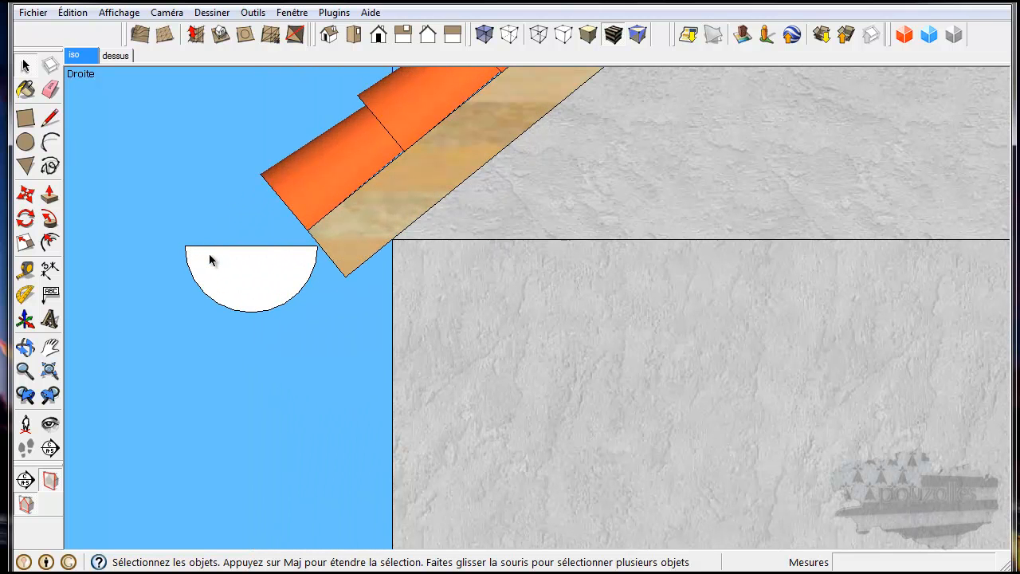
# Draw the downpipe path from the gutter's lowest point: a short drop, a horizontal run toward the wall, and about 2.5 m down past ground level
pyautogui.click(50, 119)
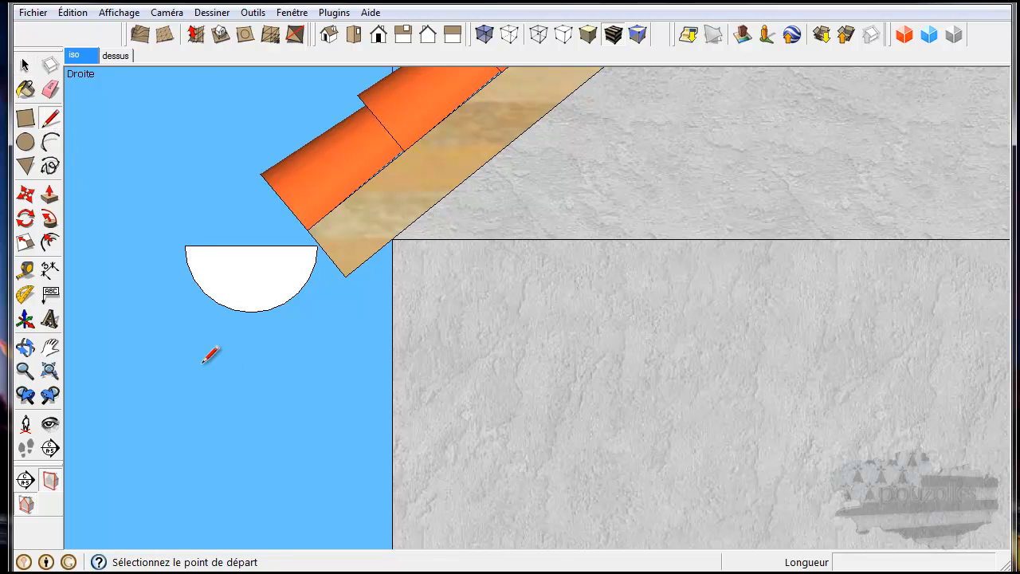
pyautogui.click(252, 311)
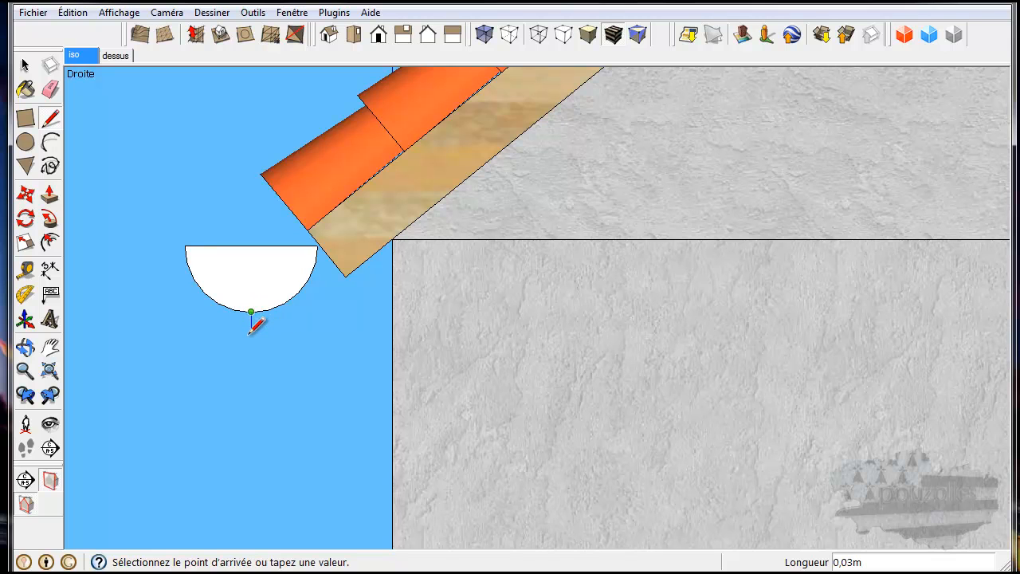
pyautogui.click(251, 342)
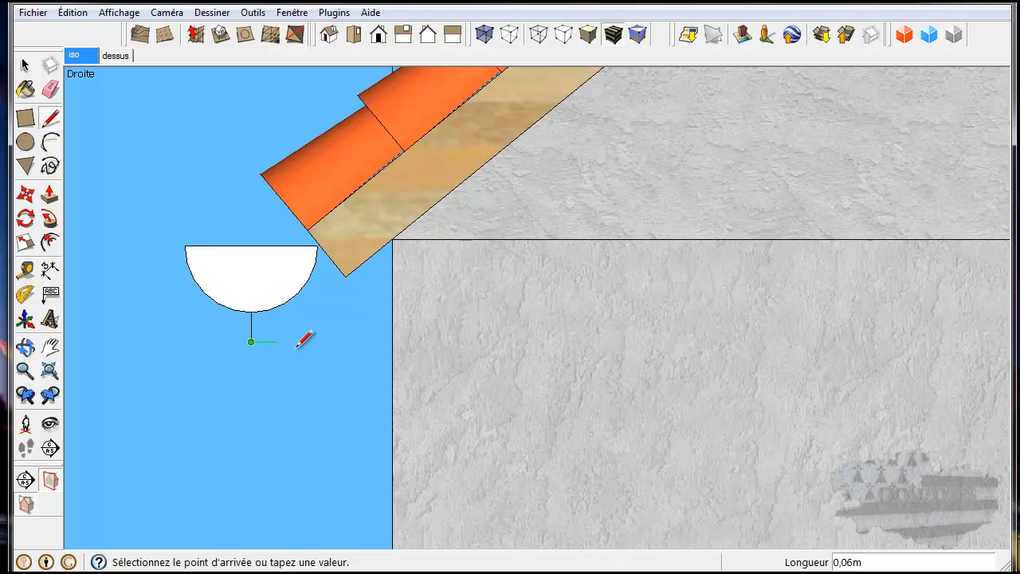
pyautogui.click(359, 342)
pyautogui.scroll(-6, 360, 341)
pyautogui.scroll(-3, 359, 342)
pyautogui.moveTo(360, 342); pyautogui.dragTo(375, 155, button='middle')
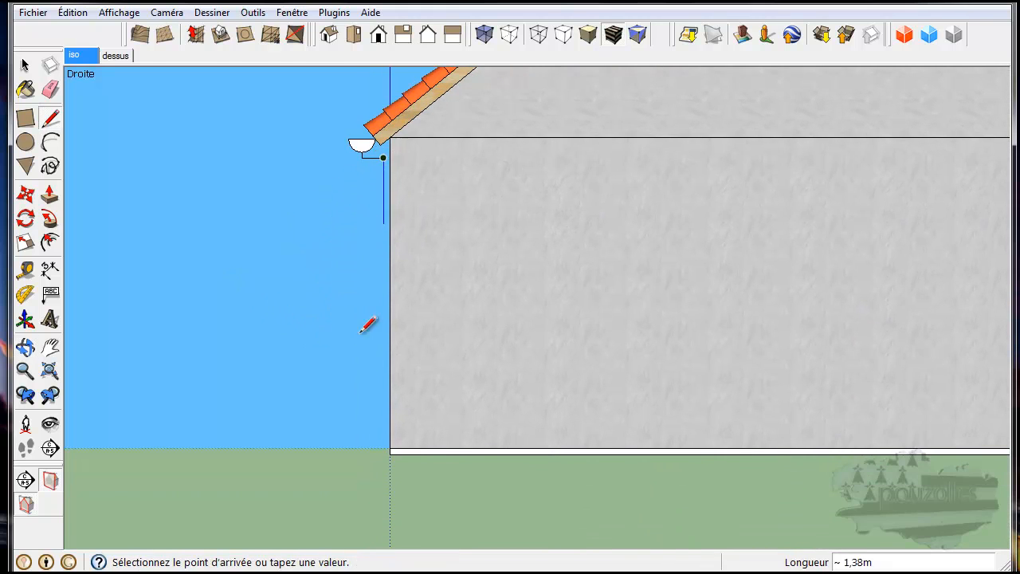
pyautogui.click(384, 469)
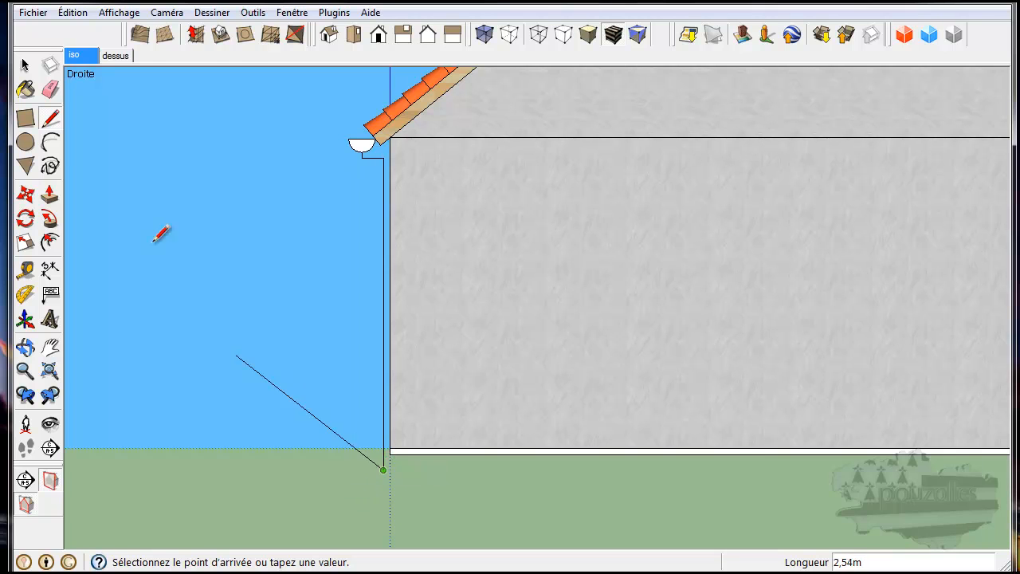
pyautogui.click(24, 65)
# Examine the downpipe path's position beside the garage corner from several angles, ending in the standard right view
pyautogui.moveTo(229, 197)
pyautogui.mouseDown(button='middle')
pyautogui.moveTo(332, 310)
pyautogui.moveTo(594, 284)
pyautogui.moveTo(711, 293)
pyautogui.moveTo(786, 269)
pyautogui.mouseUp(button='middle')
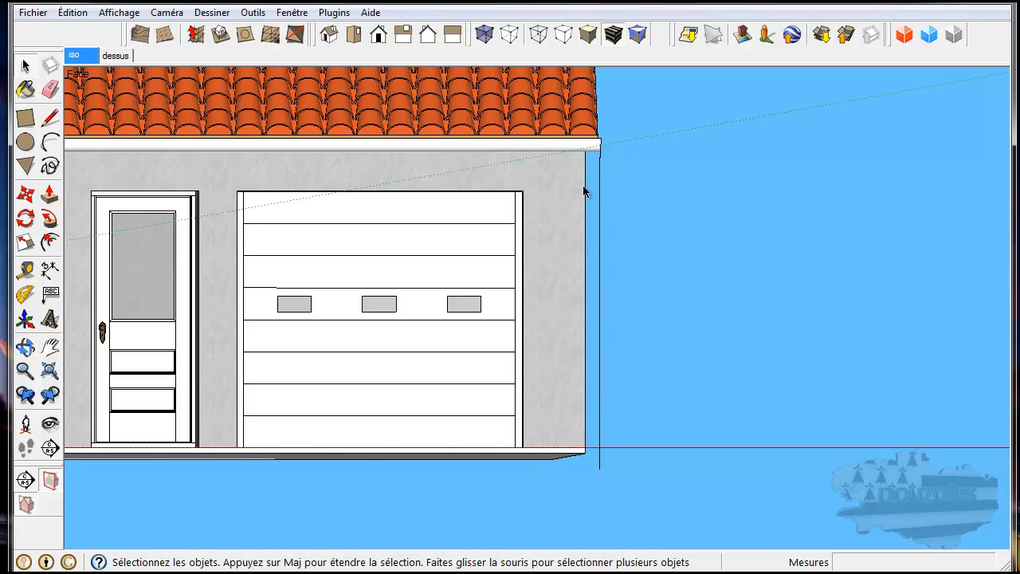
pyautogui.moveTo(588, 360); pyautogui.dragTo(476, 478, button='middle')
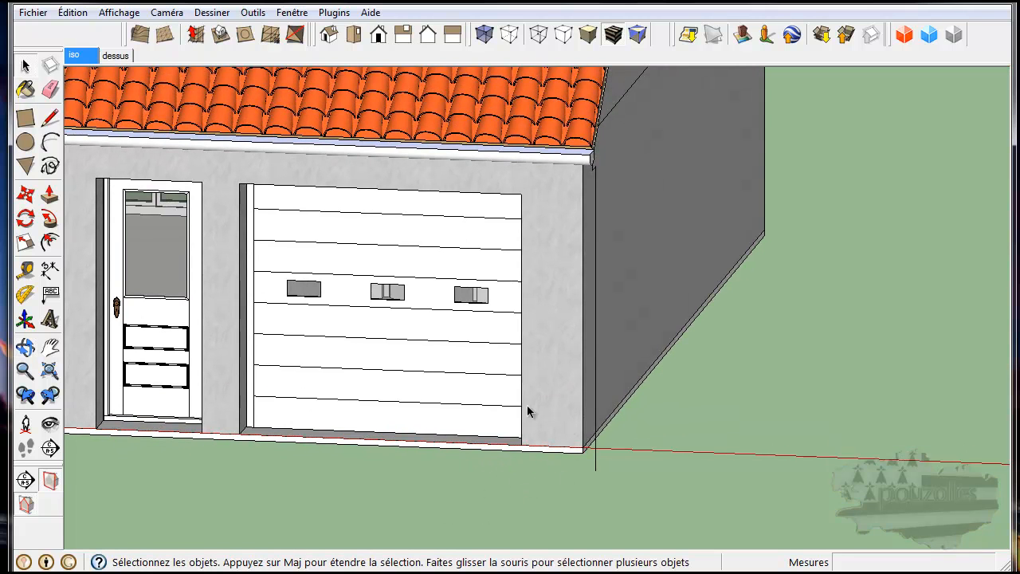
pyautogui.moveTo(638, 297); pyautogui.dragTo(229, 248, button='middle')
pyautogui.scroll(1, 439, 156)
pyautogui.scroll(1, 439, 155)
pyautogui.moveTo(446, 155); pyautogui.dragTo(497, 159, button='middle')
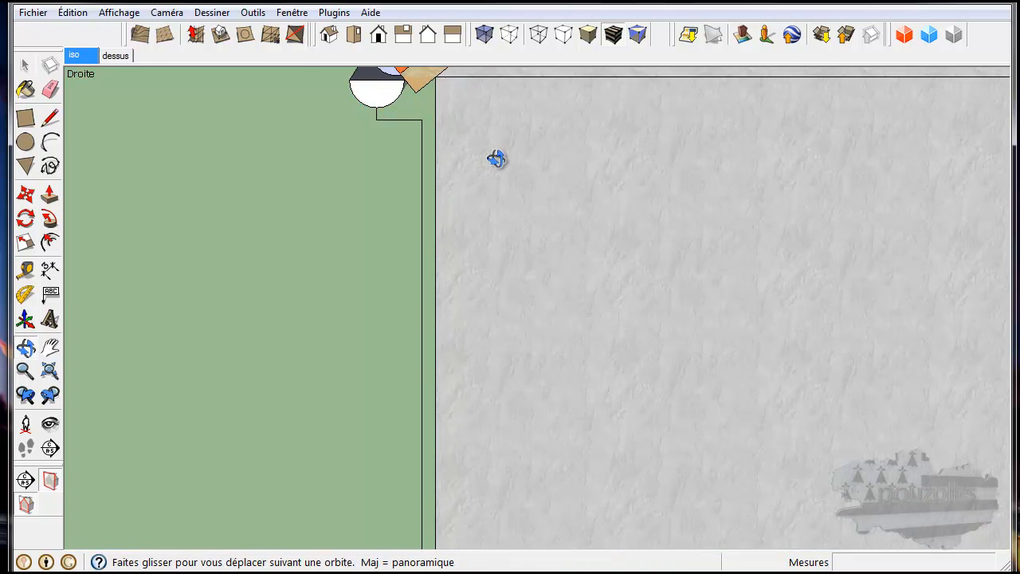
pyautogui.click(403, 34)
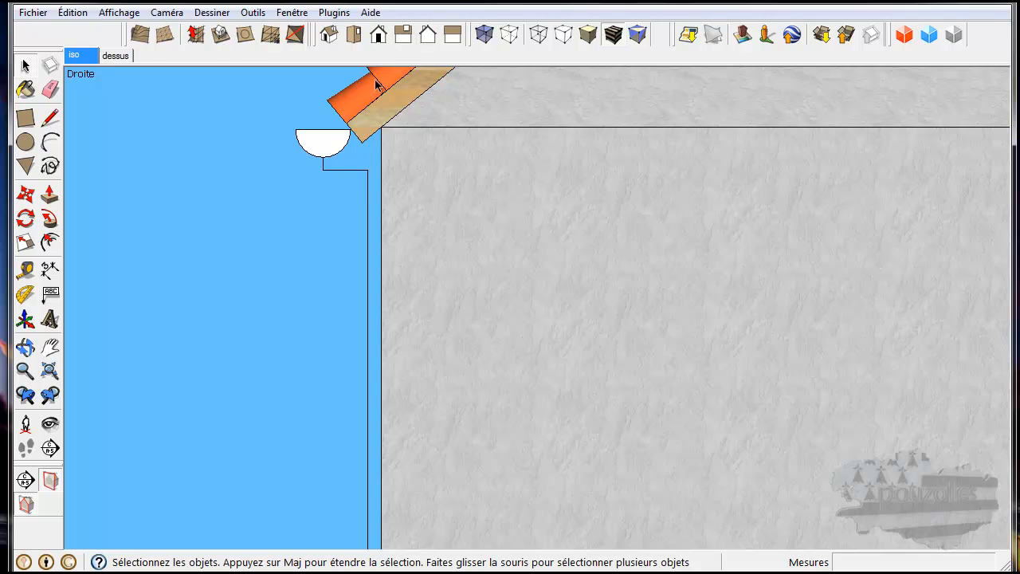
# Draw an arc from the gutter's lowest point to the midpoint of the path's horizontal segment, tangent to that segment
pyautogui.scroll(5, 309, 182)
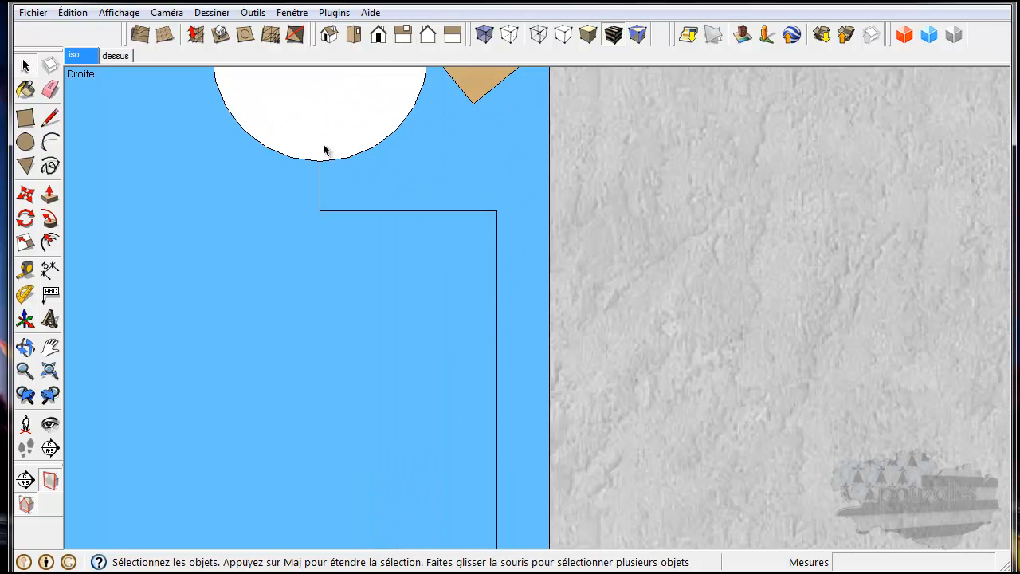
pyautogui.click(50, 143)
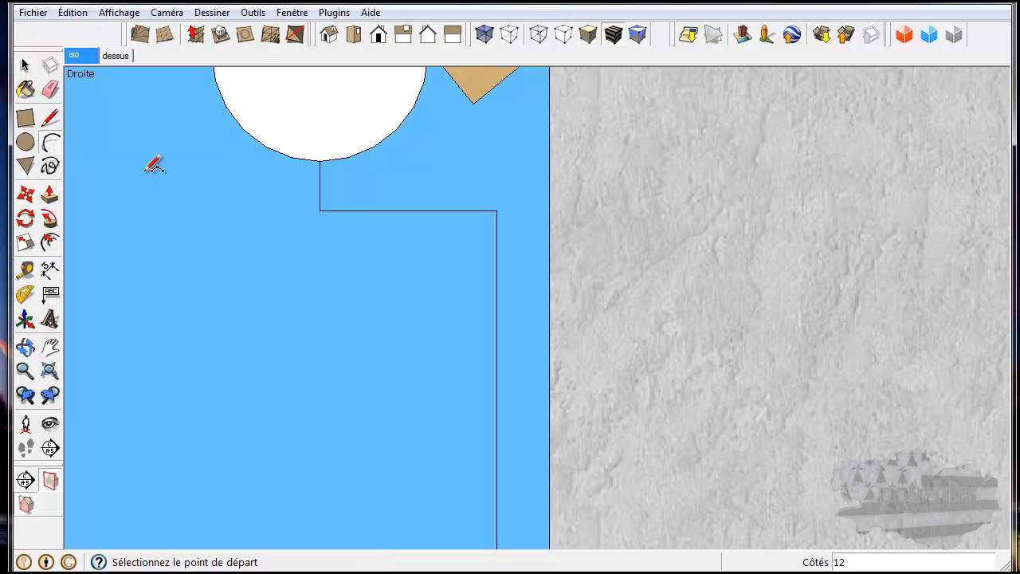
pyautogui.click(319, 161)
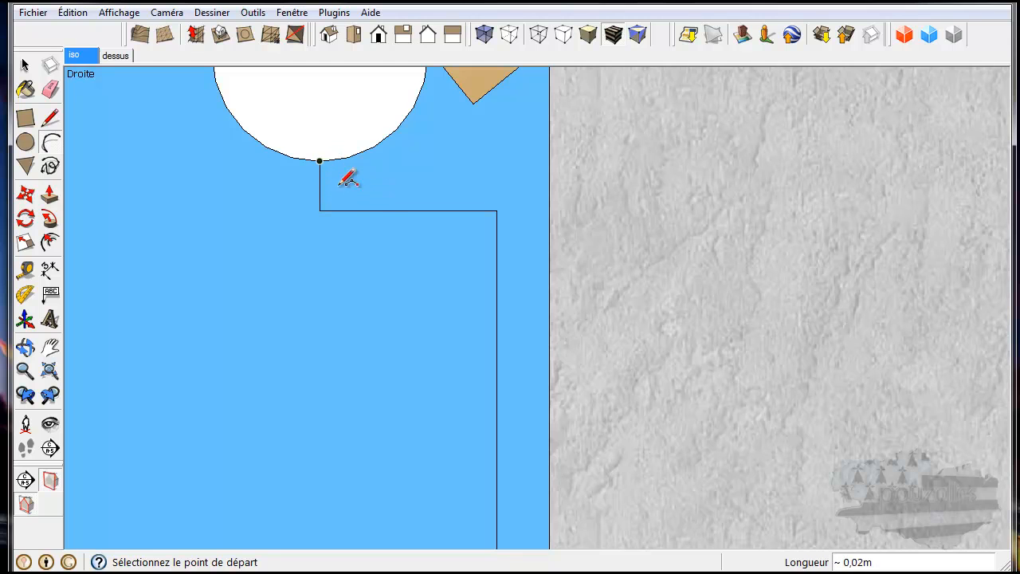
pyautogui.click(409, 210)
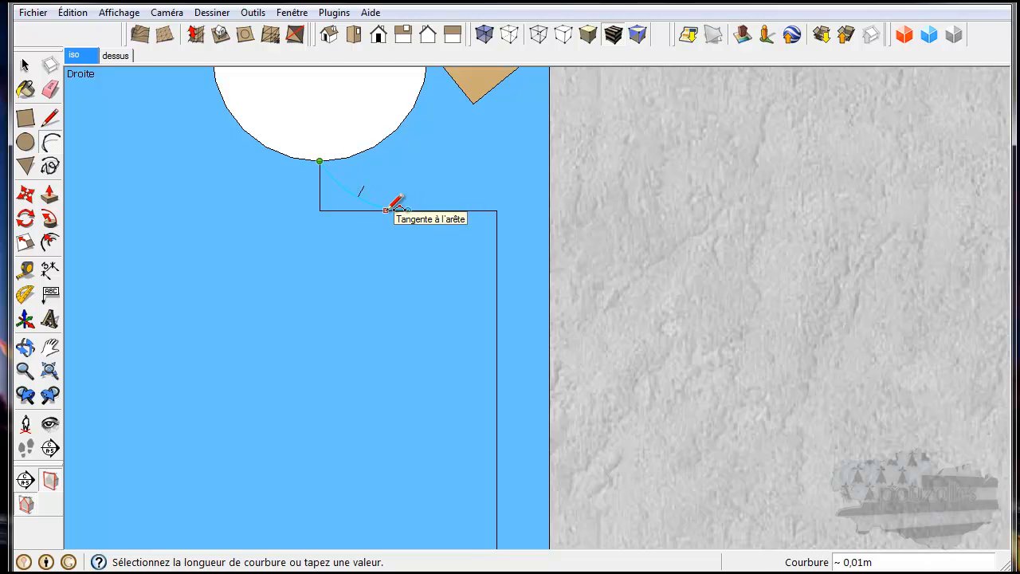
pyautogui.click(388, 208)
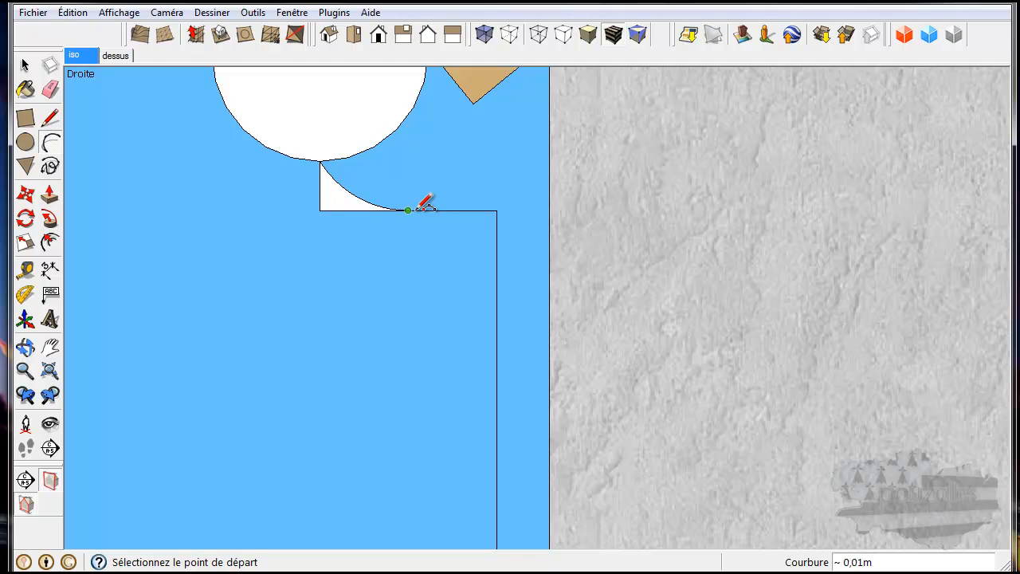
# Draw a second tangent arc from the horizontal segment's midpoint to the long vertical line, rounding the path's lower corner
pyautogui.click(409, 209)
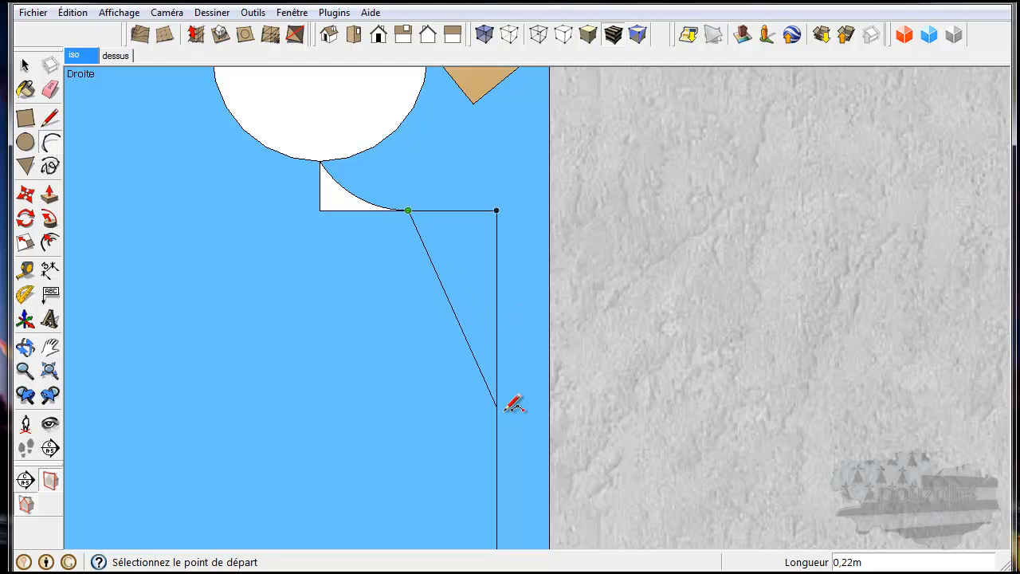
pyautogui.click(497, 300)
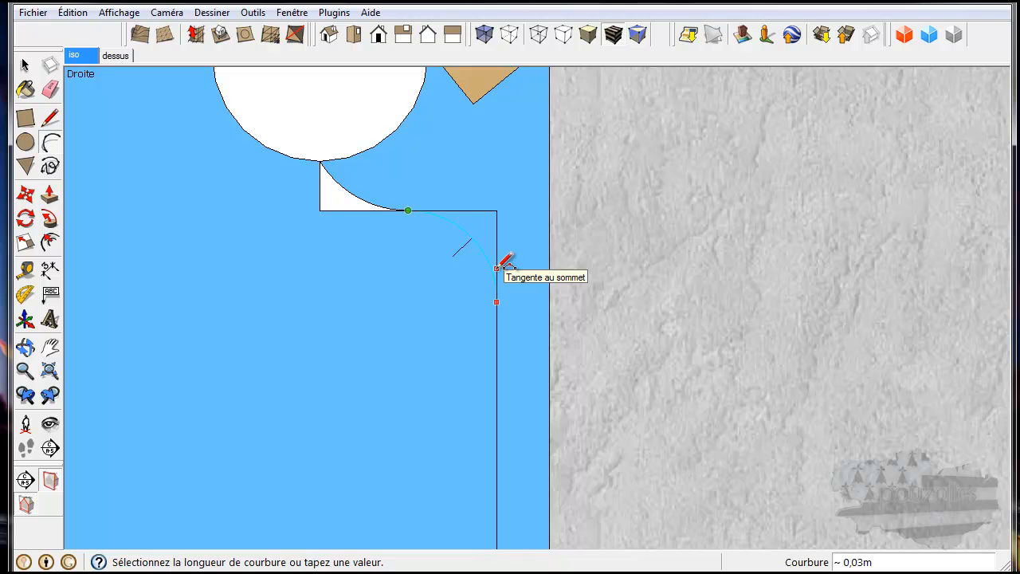
pyautogui.click(497, 268)
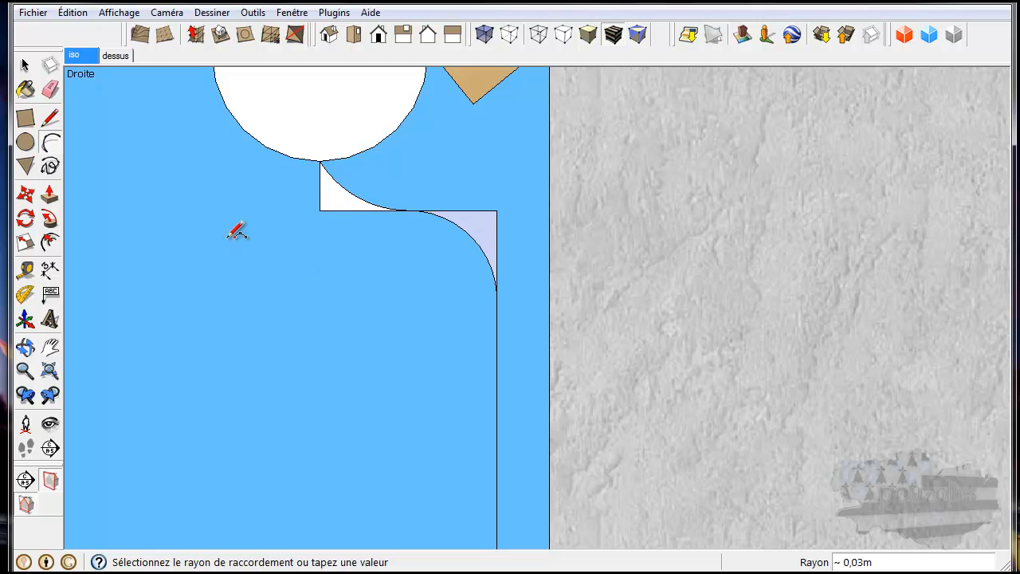
# Erase the leftover square-corner segments of the path, keeping only the S-shaped curve and the long vertical line
pyautogui.click(51, 89)
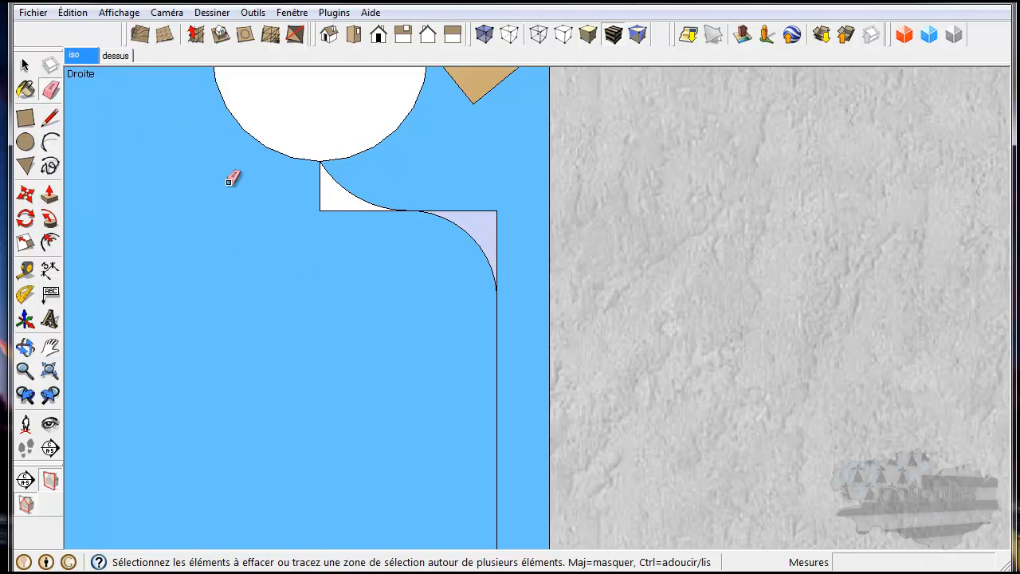
pyautogui.click(335, 210)
pyautogui.moveTo(467, 220)
pyautogui.mouseDown()
pyautogui.moveTo(493, 208)
pyautogui.moveTo(509, 228)
pyautogui.mouseUp()
pyautogui.scroll(4, 503, 297)
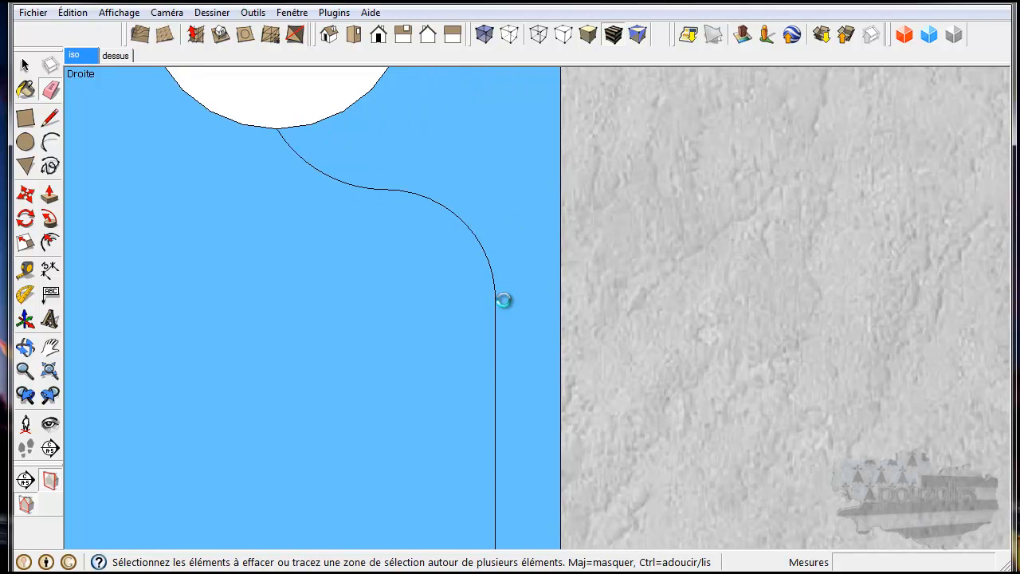
# Inspect the junctions of the S-shaped curve and undo the corner erasures together with both arcs
pyautogui.scroll(-3, 489, 287)
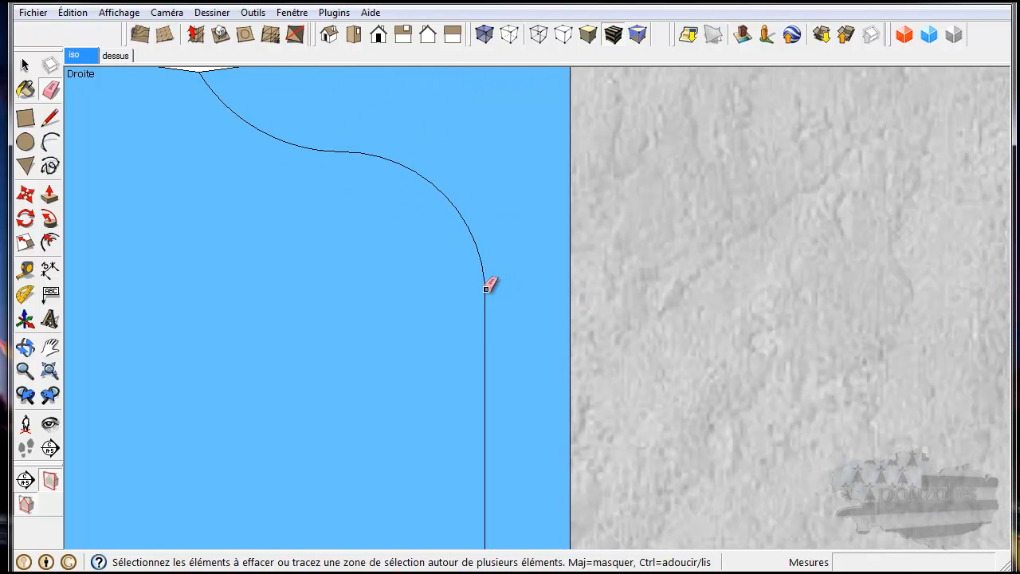
pyautogui.scroll(3, 359, 155)
pyautogui.scroll(-5, 359, 156)
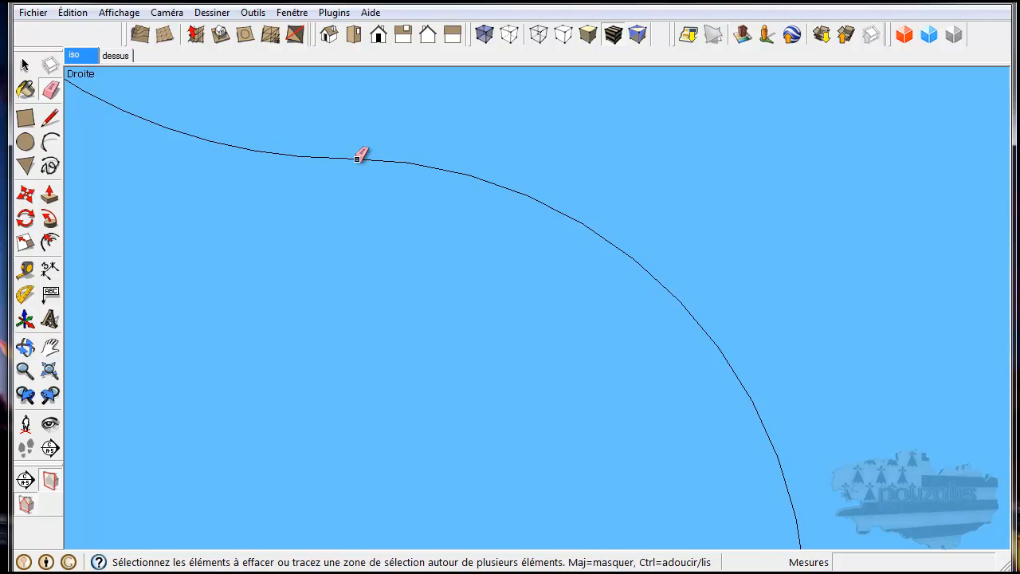
pyautogui.scroll(-2, 359, 157)
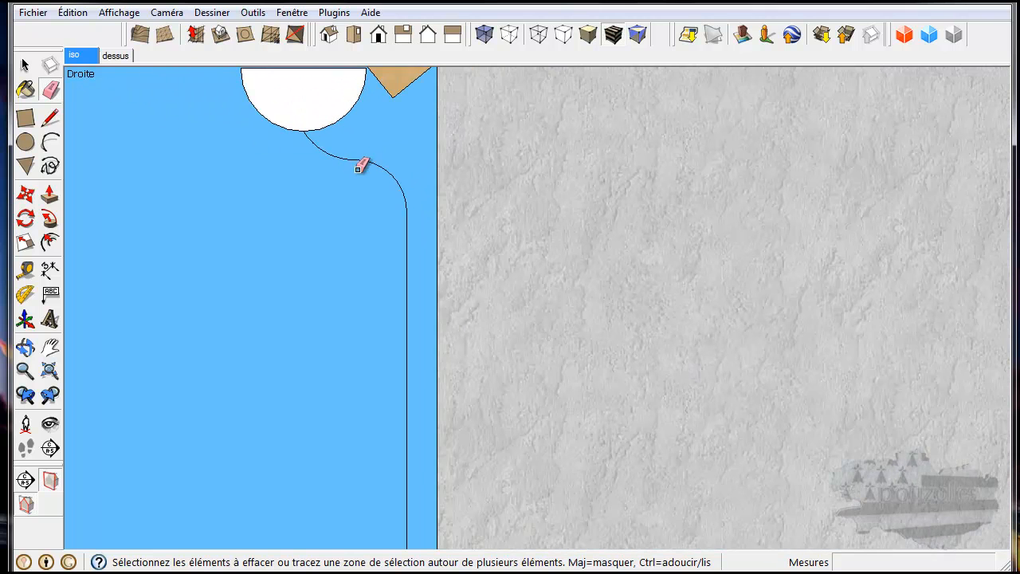
pyautogui.scroll(-3, 325, 244)
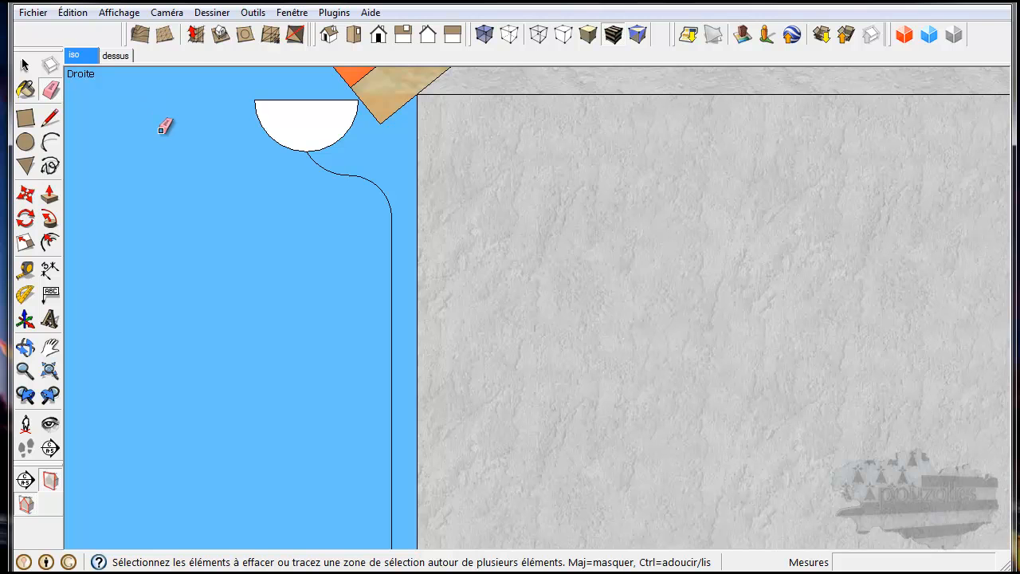
pyautogui.hotkey('ctrl', 'z')
pyautogui.hotkey('ctrl', 'z')
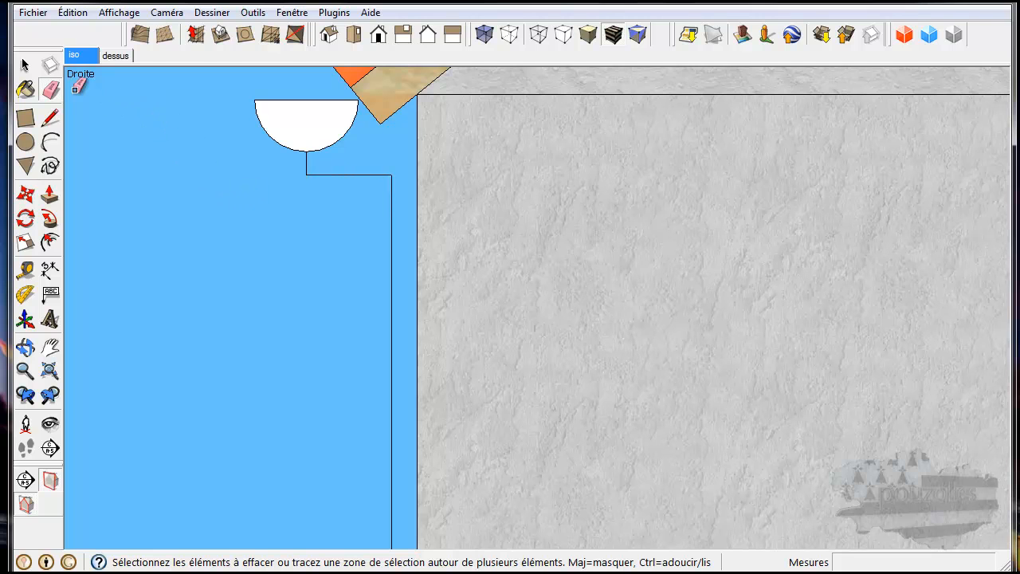
# Move the path's horizontal segment straight down 0.05 m to lengthen the drop below the gutter
pyautogui.click(25, 66)
pyautogui.click(341, 175)
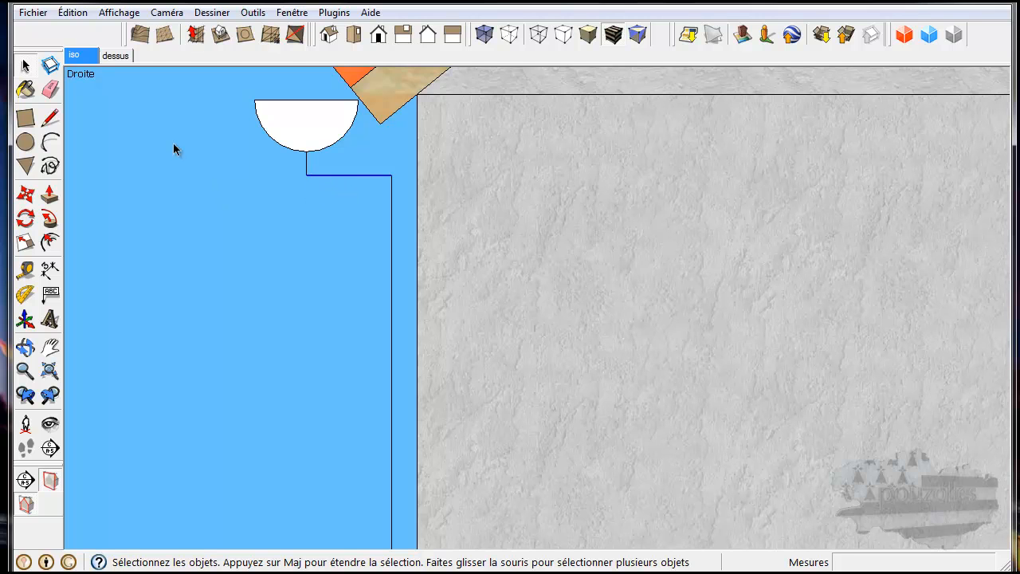
pyautogui.click(25, 193)
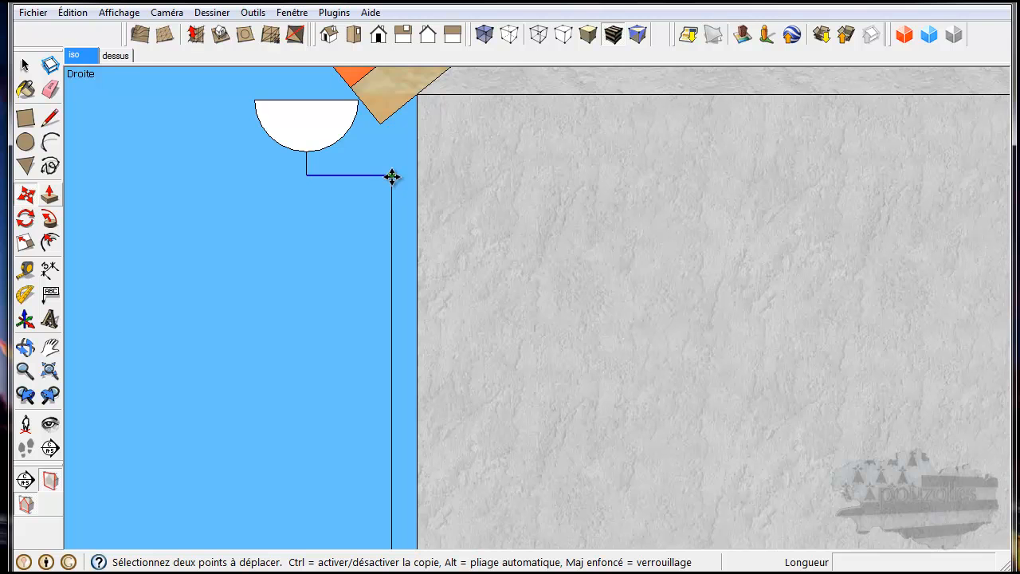
pyautogui.click(391, 175)
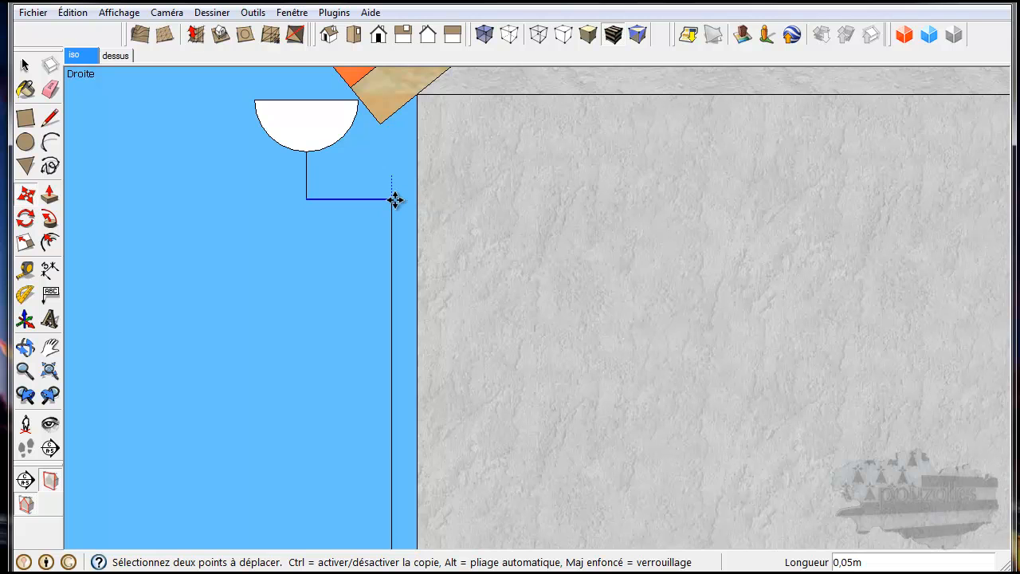
pyautogui.click(392, 199)
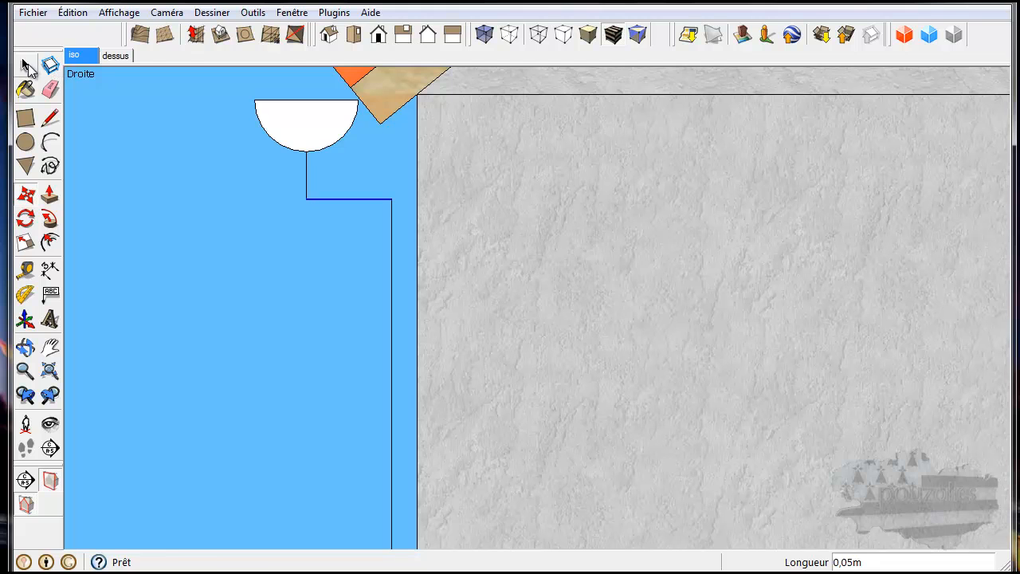
pyautogui.press('space')
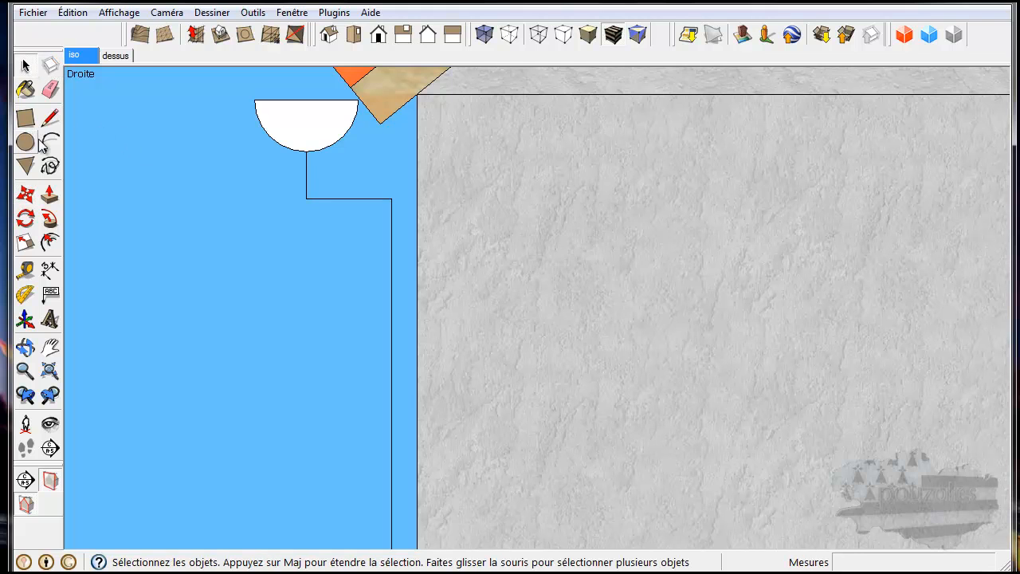
# Try rounding the path's upper corner with a tangent arc of about 0.05 m radius, starting midway down the short drop, and undo it
pyautogui.click(50, 142)
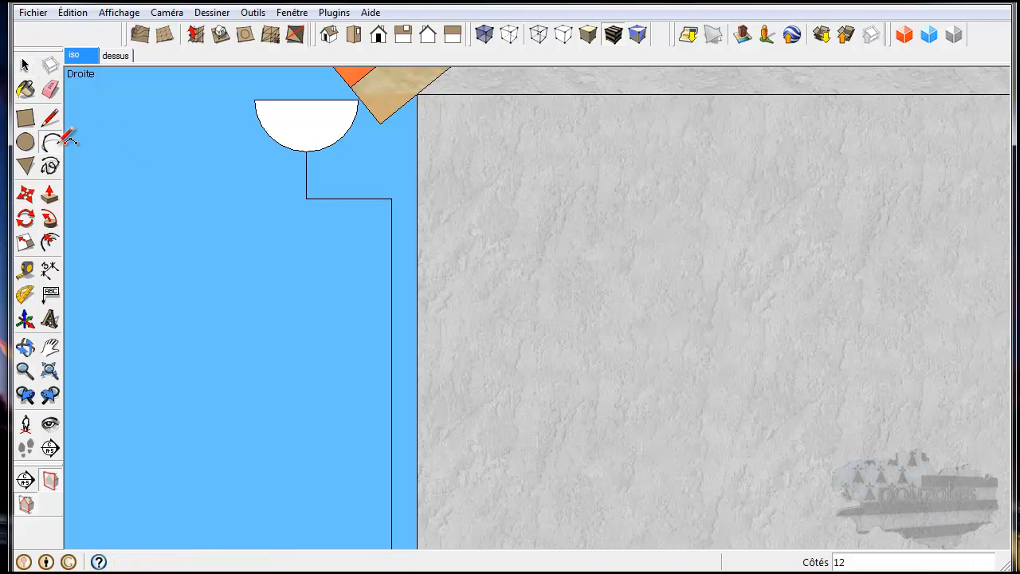
pyautogui.click(306, 174)
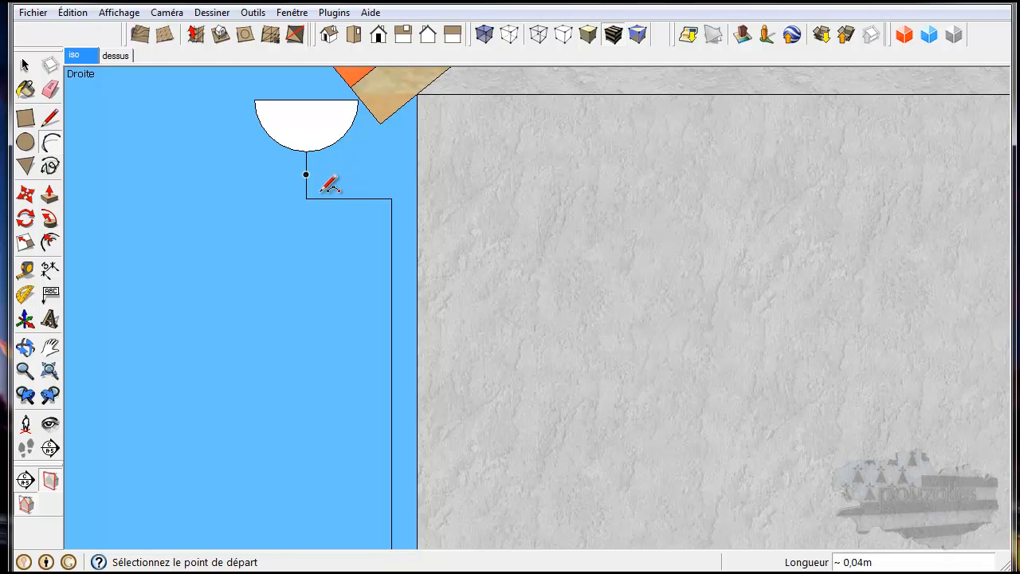
pyautogui.click(330, 197)
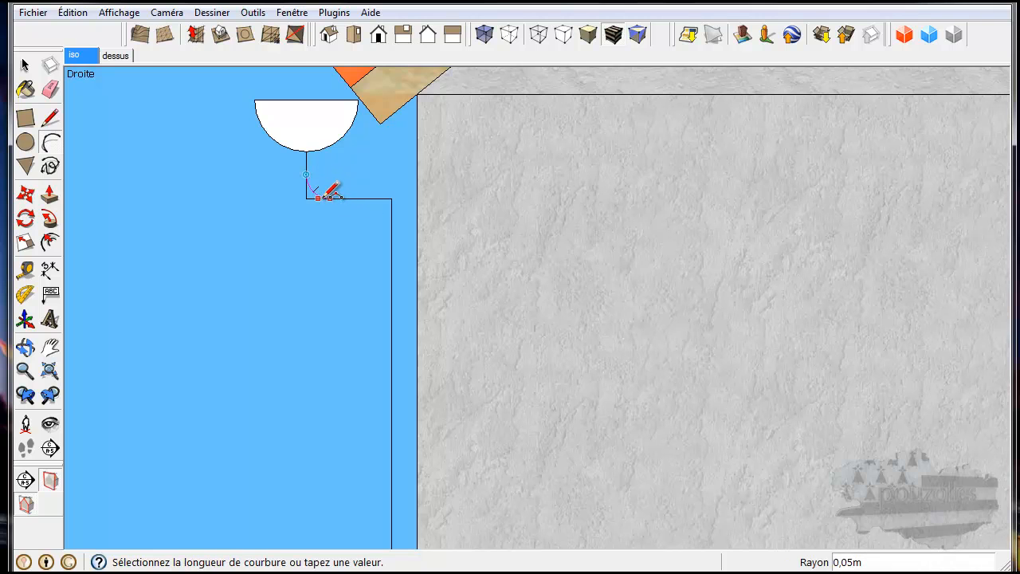
pyautogui.click(327, 193)
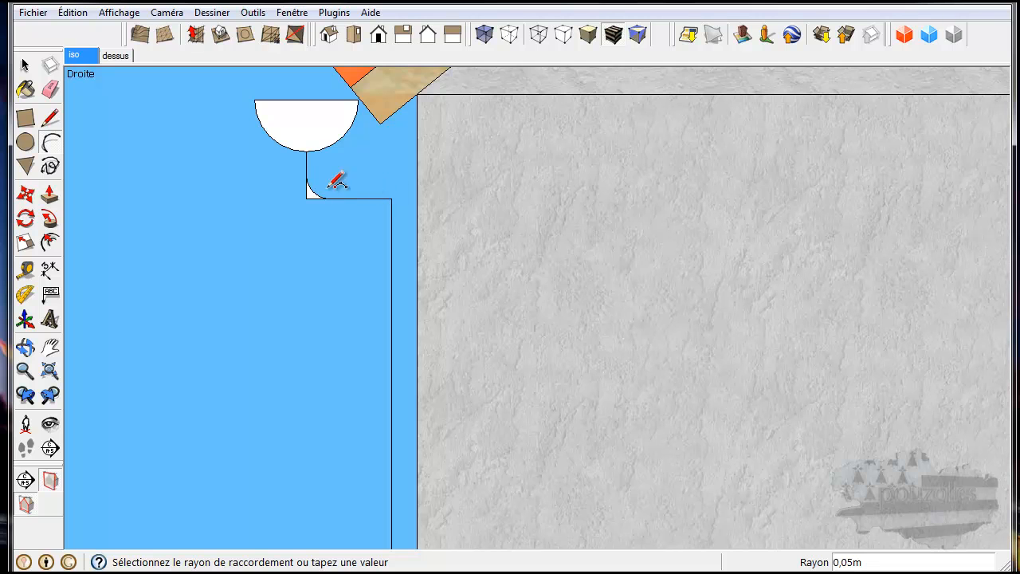
pyautogui.hotkey('ctrl', 'z')
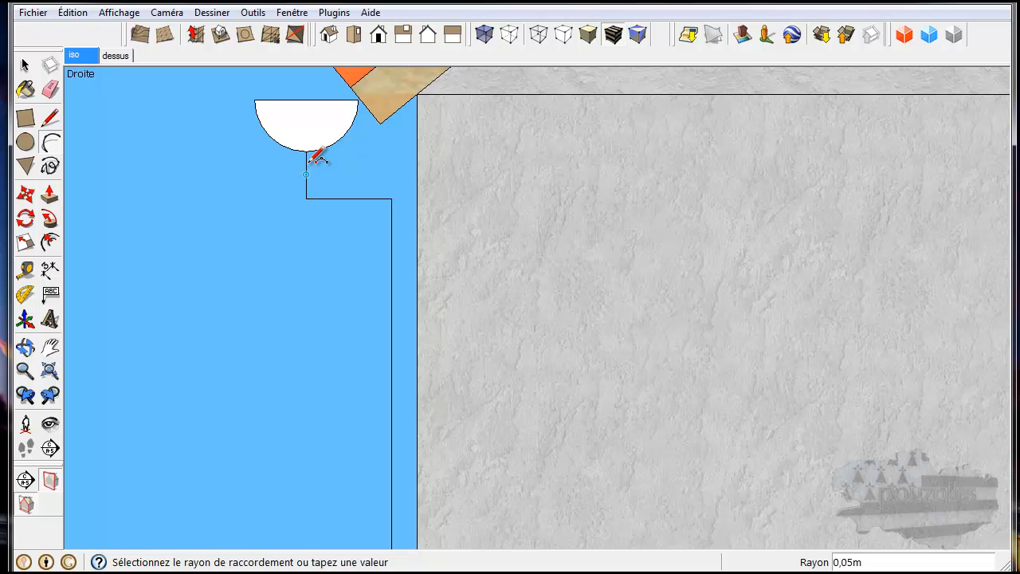
# Round both corners of the downpipe path with tangent arcs, about 0.08 m radius at the first corner and 0.07 m at the second
pyautogui.click(307, 163)
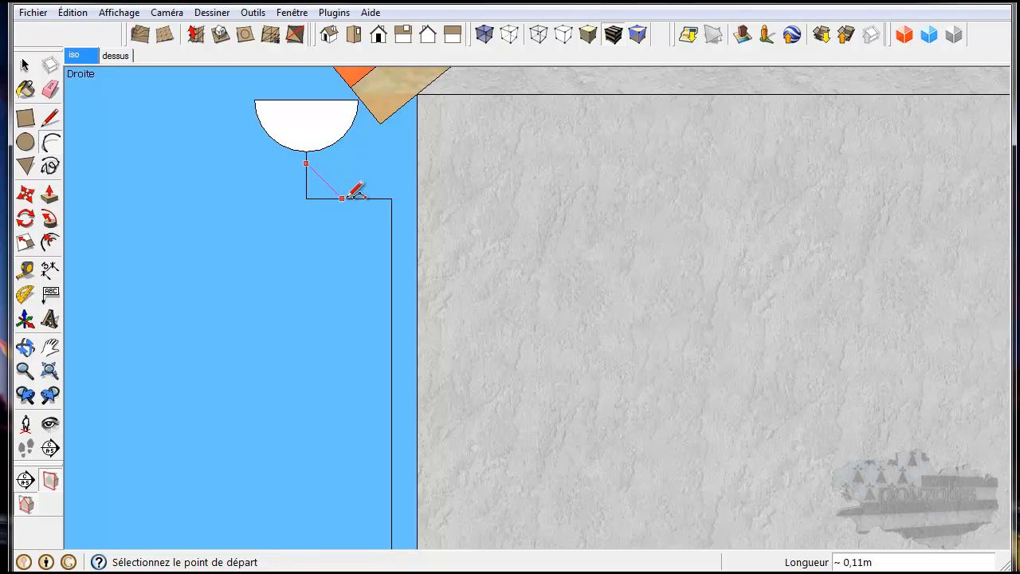
pyautogui.click(343, 198)
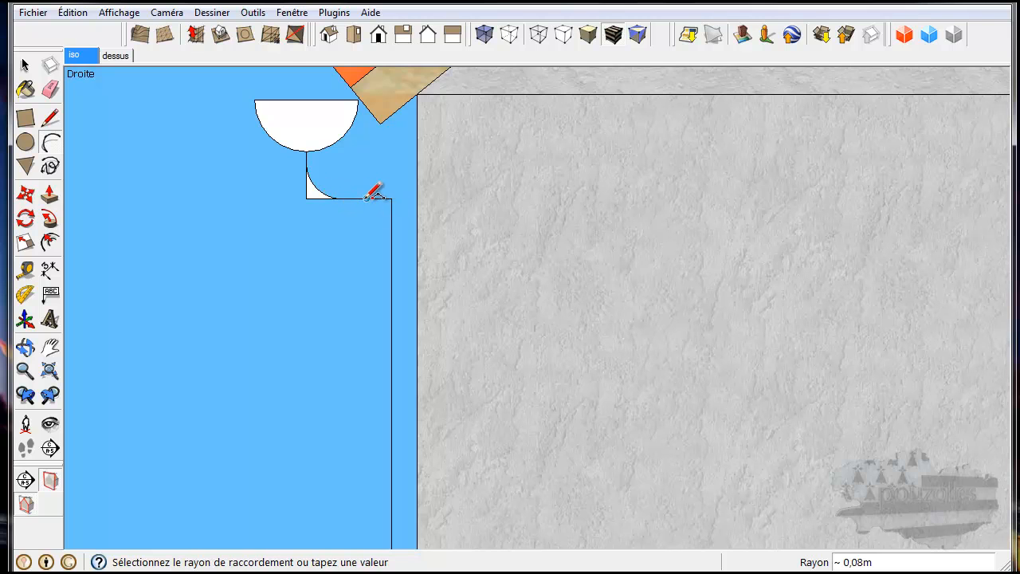
pyautogui.click(357, 197)
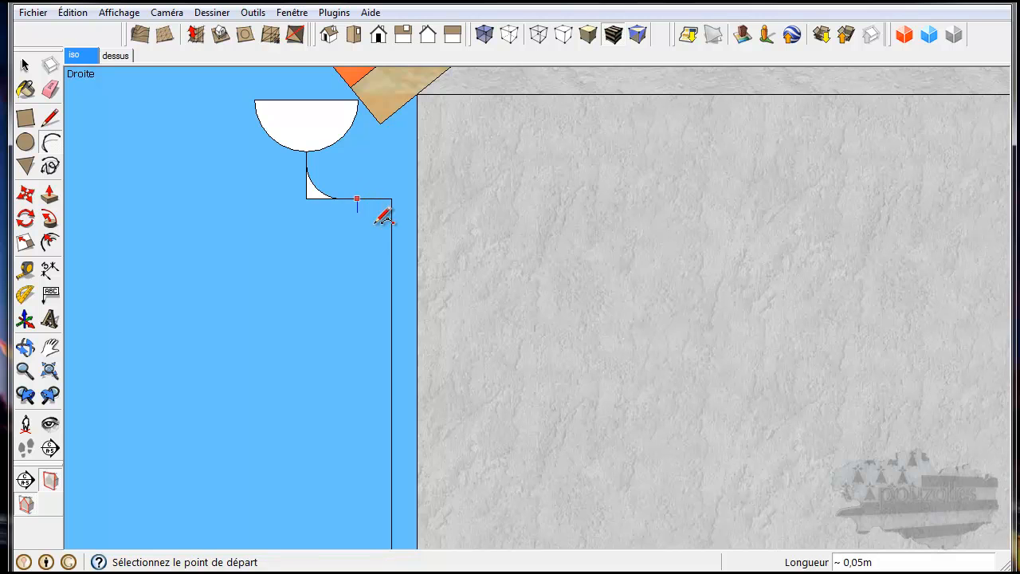
pyautogui.click(391, 233)
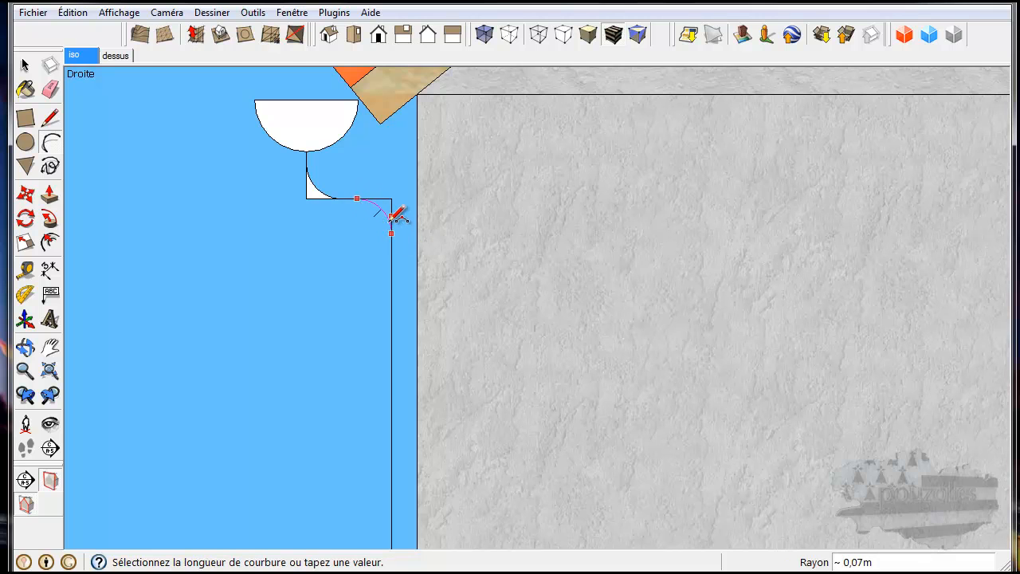
pyautogui.click(391, 216)
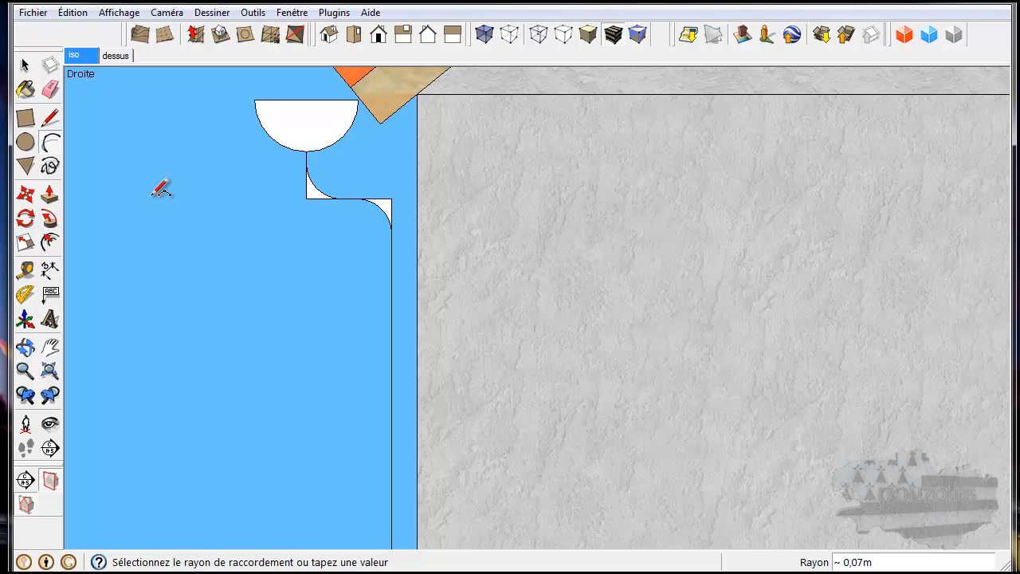
# Erase the square-corner segments outside the two arcs so only the continuous rounded downpipe path remains
pyautogui.click(50, 88)
pyautogui.moveTo(317, 196); pyautogui.dragTo(304, 195)
pyautogui.moveTo(386, 194); pyautogui.dragTo(397, 208)
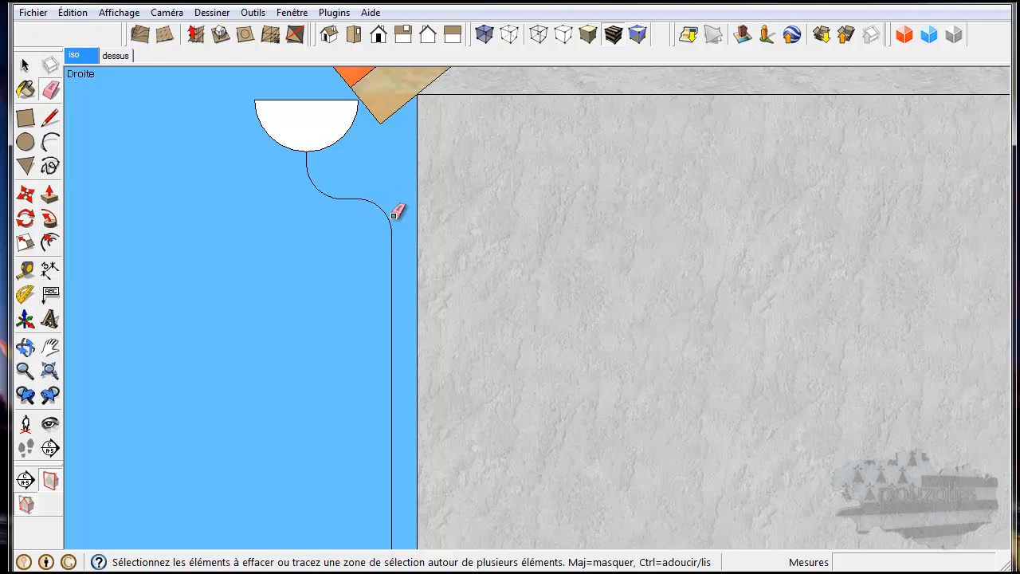
pyautogui.scroll(-2, 394, 219)
pyautogui.scroll(1, 358, 224)
pyautogui.scroll(1, 358, 223)
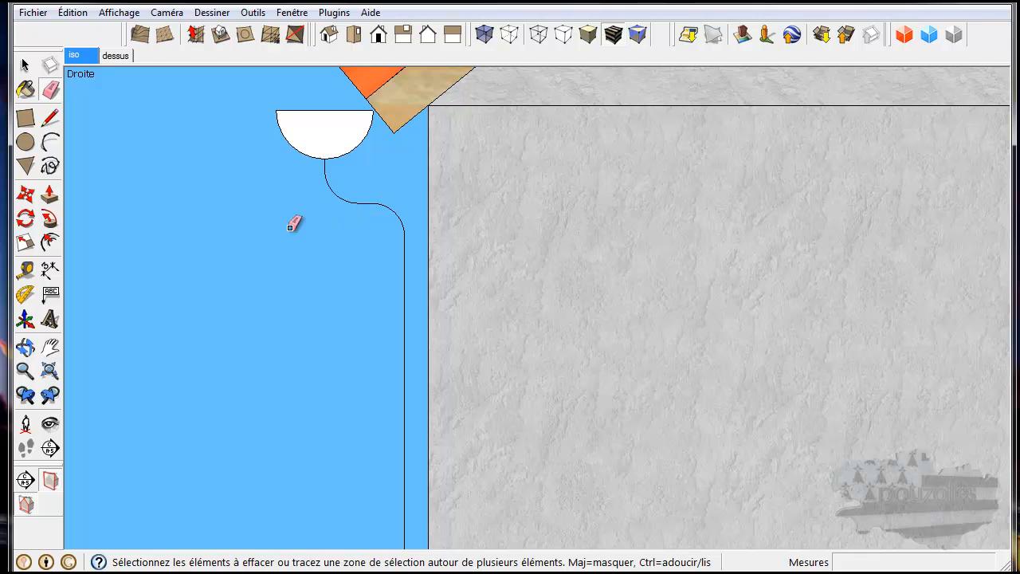
# Select all connected geometry of the gutter, without the downpipe path, check both of its ends and make it a group
pyautogui.click(26, 66)
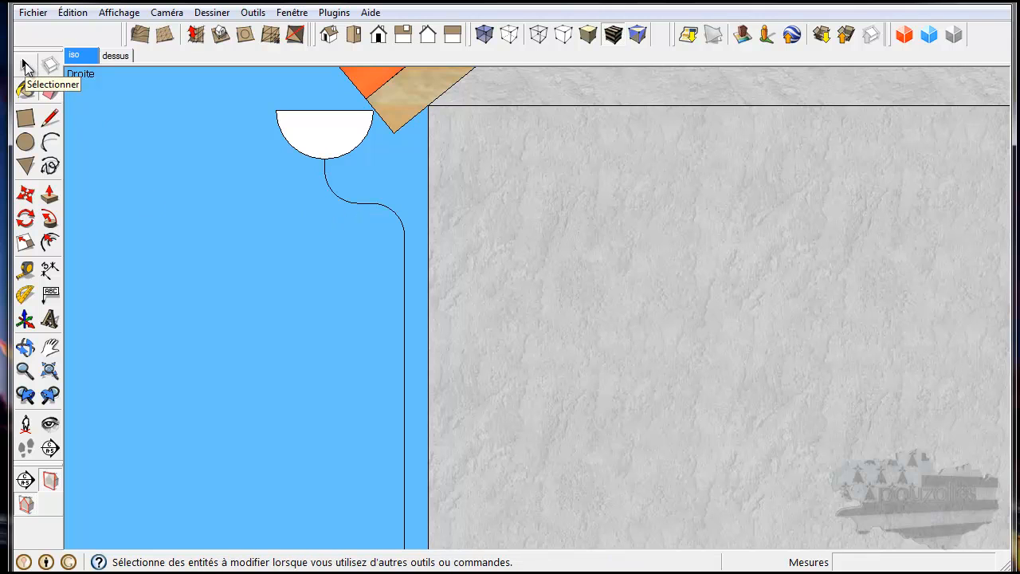
pyautogui.click(305, 127)
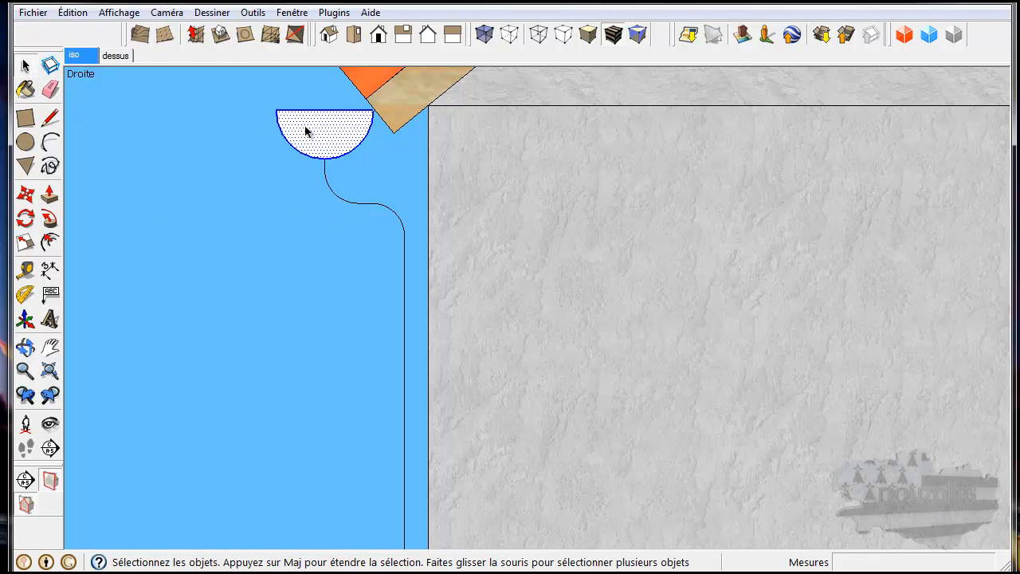
pyautogui.moveTo(305, 132); pyautogui.dragTo(371, 188, button='middle')
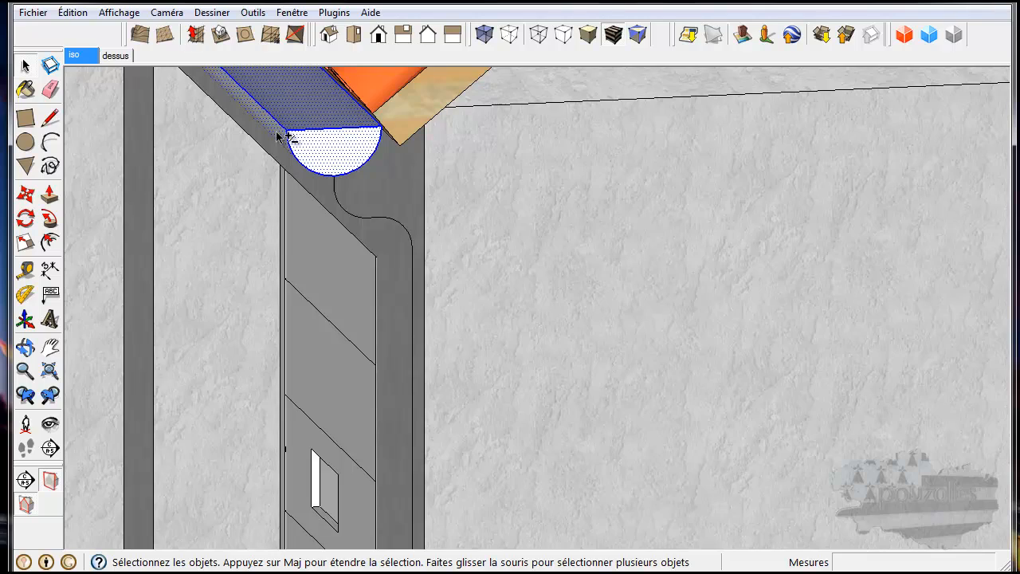
pyautogui.scroll(-5, 285, 135)
pyautogui.moveTo(284, 137); pyautogui.dragTo(510, 332, button='middle')
pyautogui.scroll(-6, 510, 332)
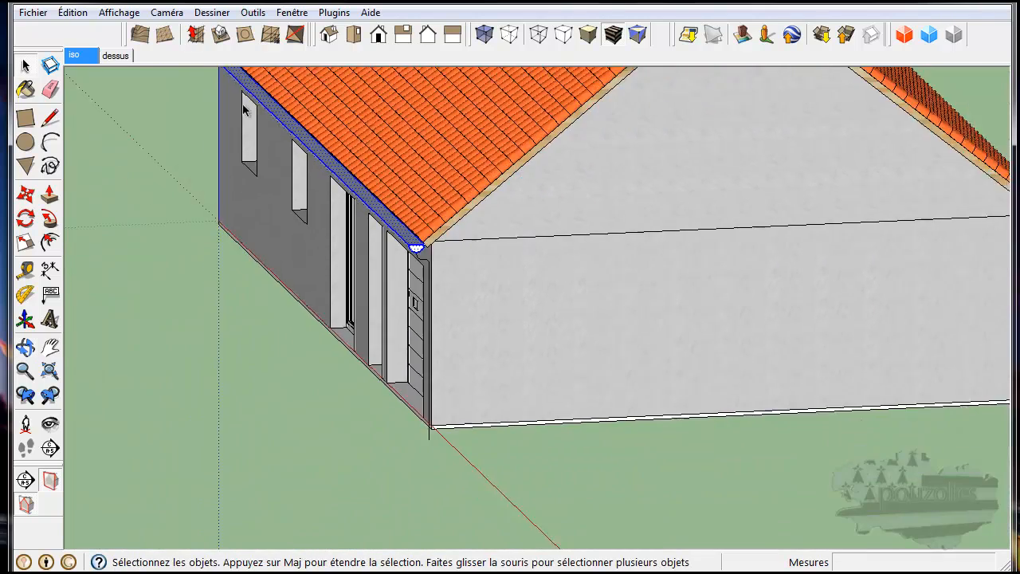
pyautogui.keyDown('shift'); pyautogui.moveTo(312, 203); pyautogui.dragTo(293, 169, button='middle'); pyautogui.keyUp('shift')
pyautogui.scroll(3, 343, 259)
pyautogui.scroll(4, 345, 263)
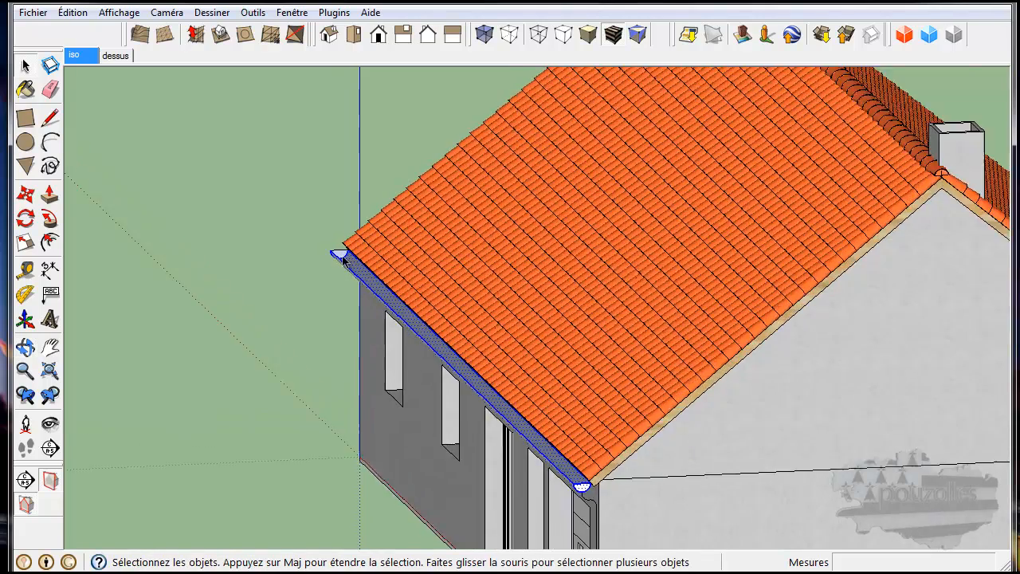
pyautogui.scroll(3, 343, 259)
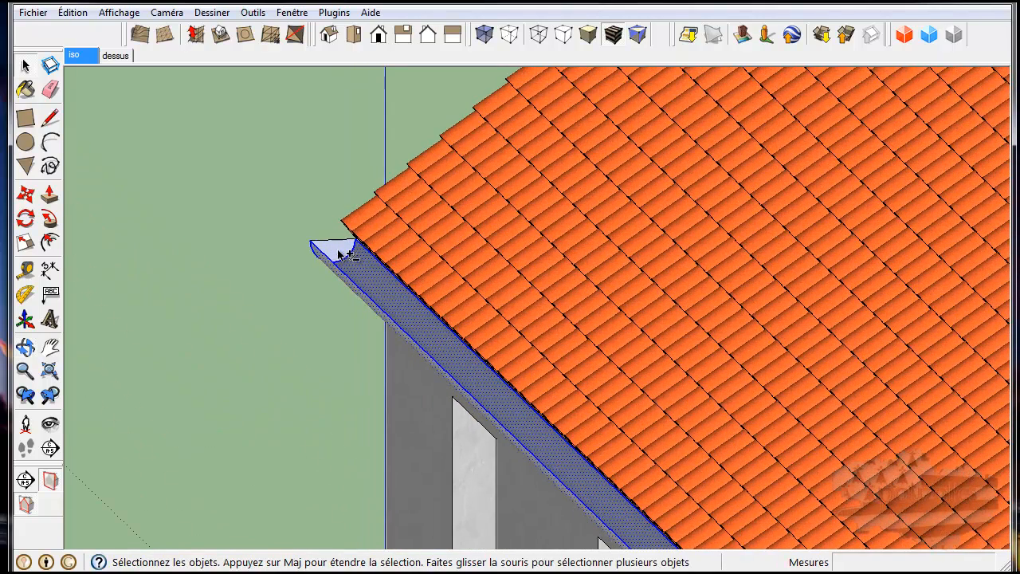
pyautogui.scroll(-5, 338, 253)
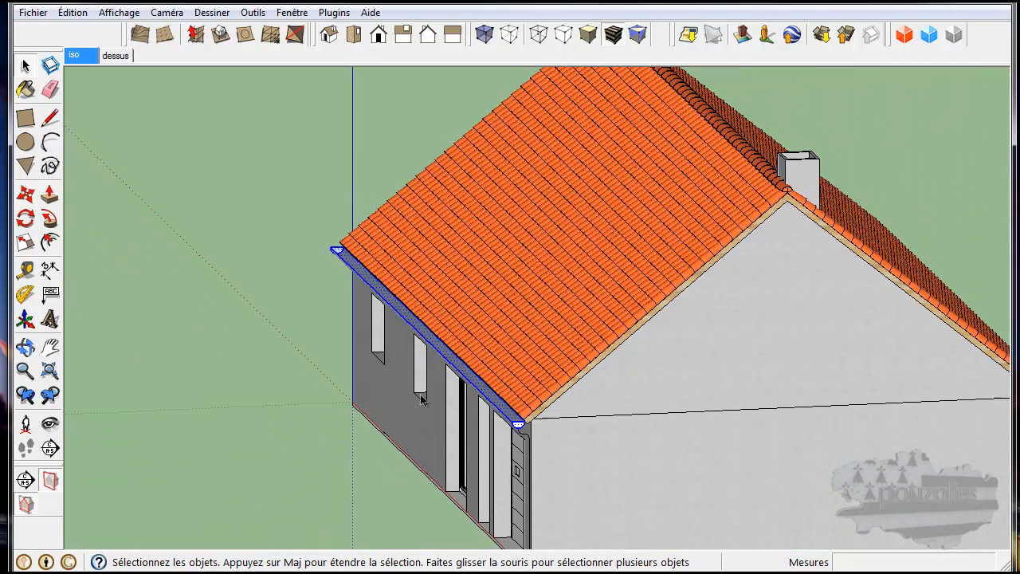
pyautogui.moveTo(523, 450); pyautogui.dragTo(483, 408, button='middle')
pyautogui.scroll(5, 482, 413)
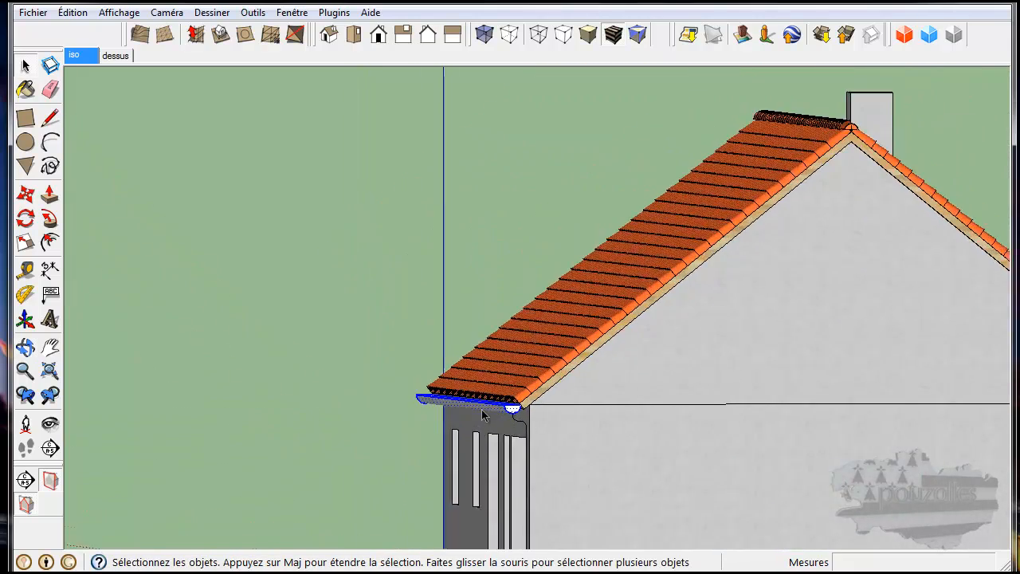
pyautogui.scroll(2, 482, 413)
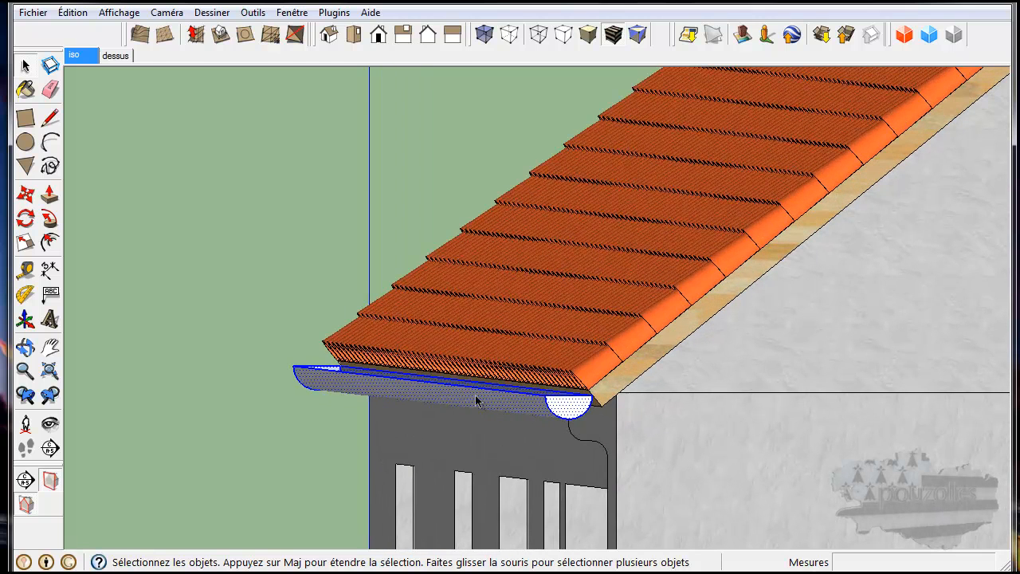
pyautogui.rightClick(468, 397)
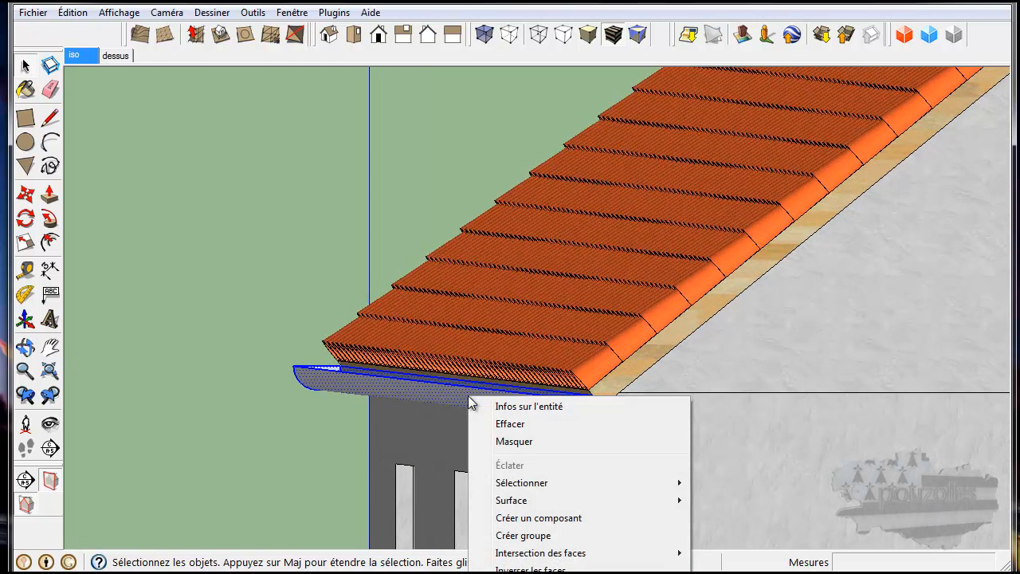
pyautogui.click(521, 535)
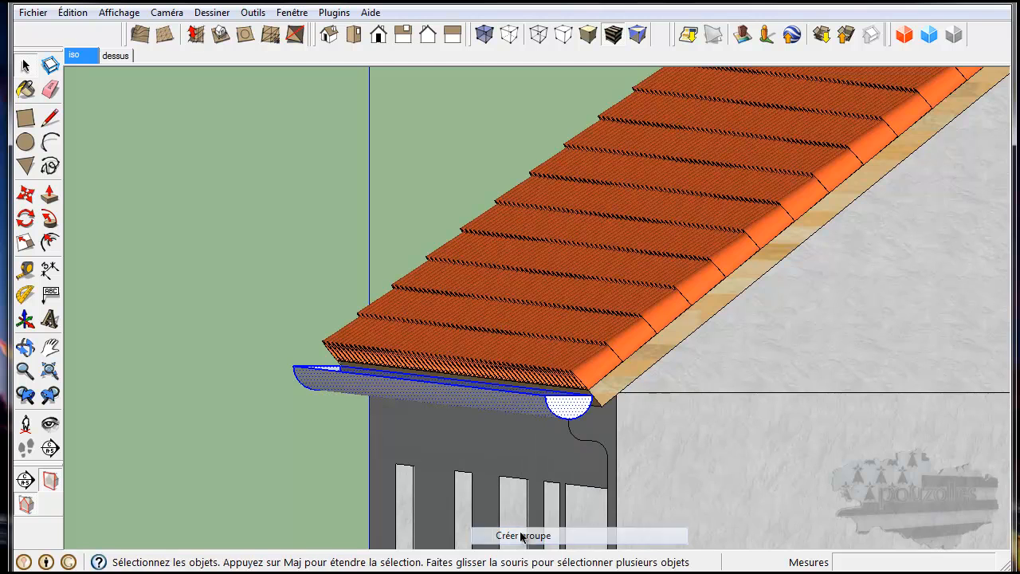
pyautogui.rightClick(414, 389)
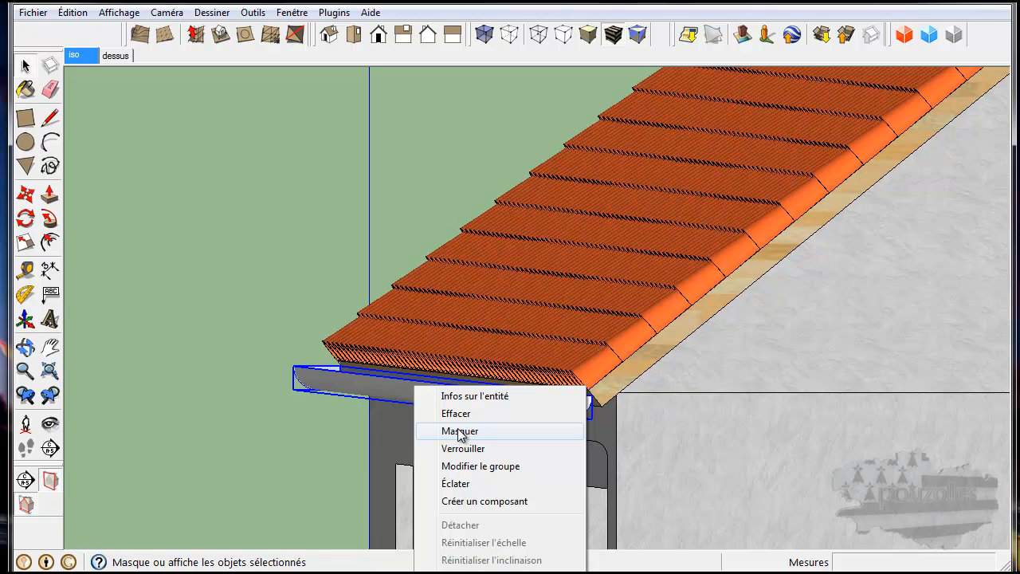
pyautogui.click(323, 285)
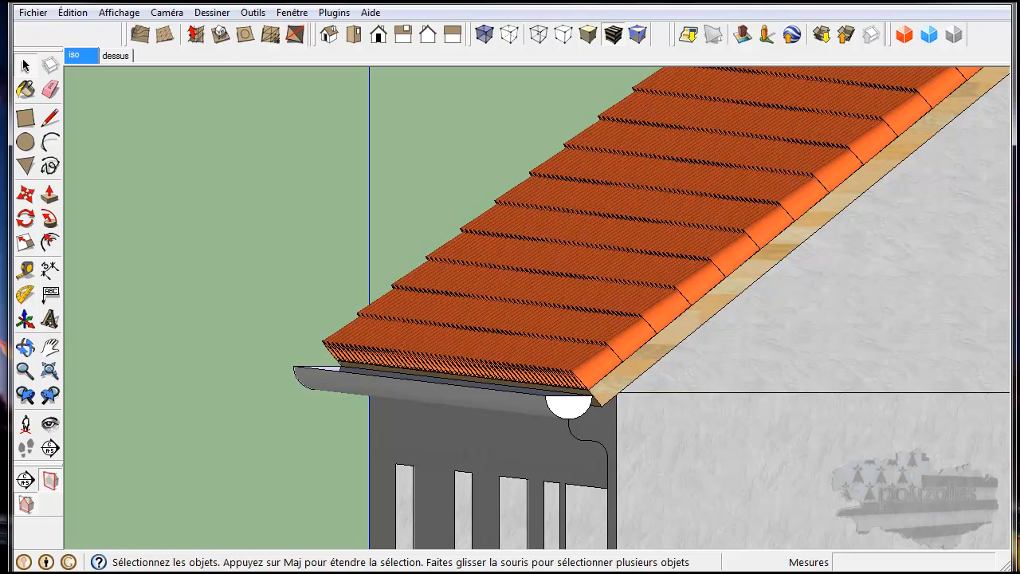
# Add a new layer named "gouttiere" to the model
pyautogui.moveTo(202, 570); pyautogui.dragTo(189, 244)
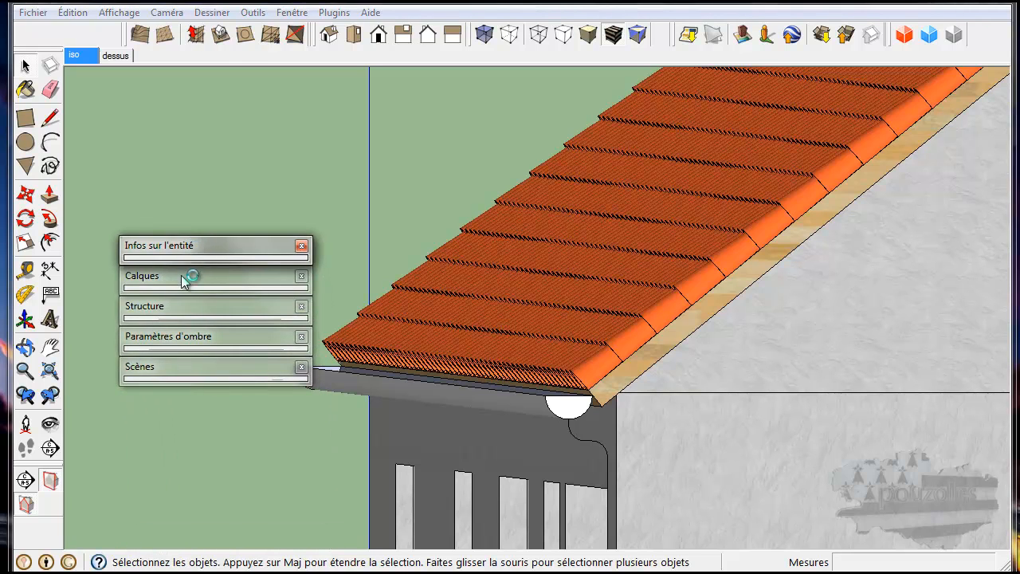
pyautogui.click(183, 277)
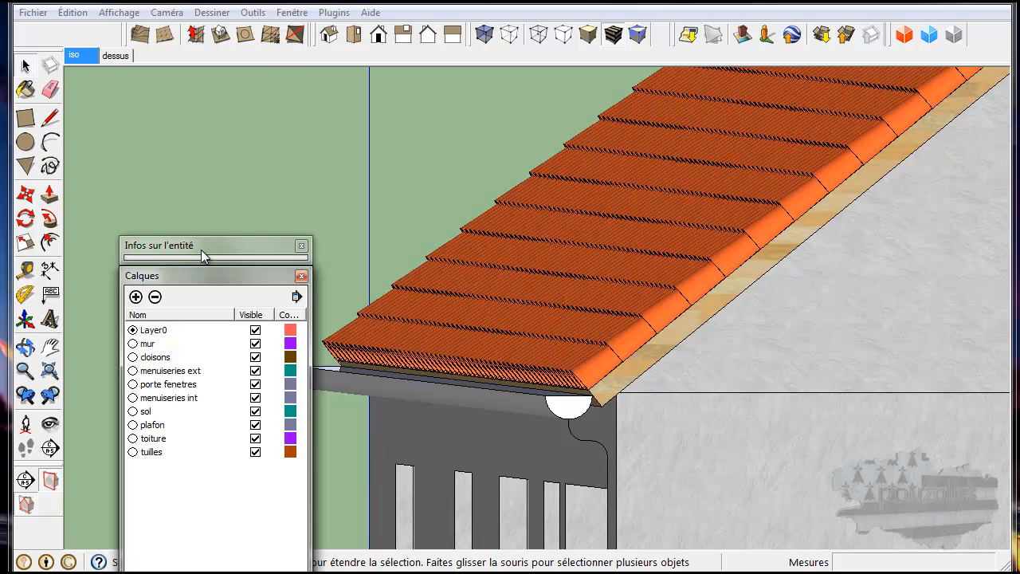
pyautogui.moveTo(206, 248); pyautogui.dragTo(216, 124)
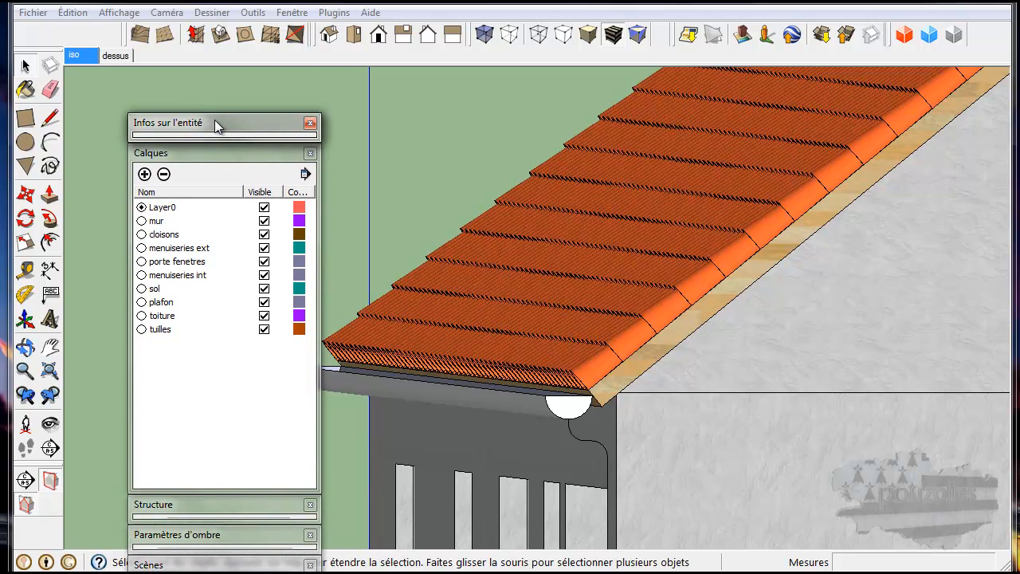
pyautogui.click(144, 174)
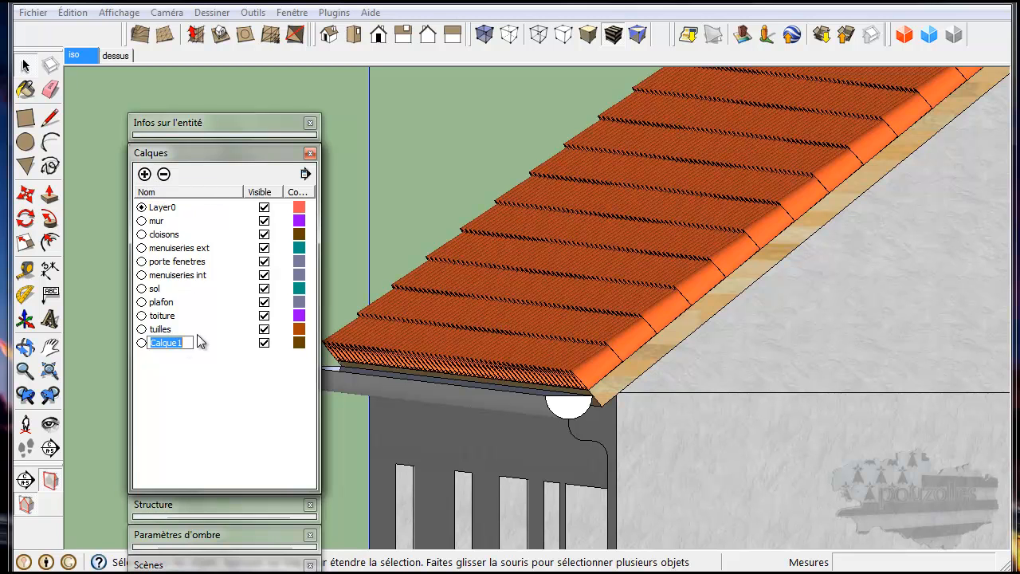
pyautogui.write('gouttiere')
pyautogui.click(173, 371)
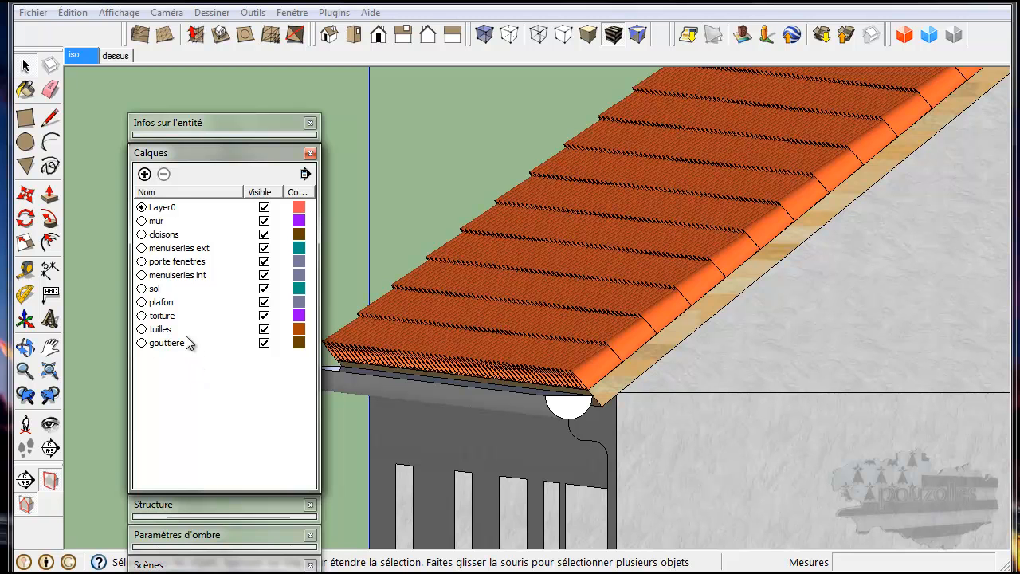
# Assign the gutter group to the gouttiere layer in its entity info
pyautogui.click(212, 125)
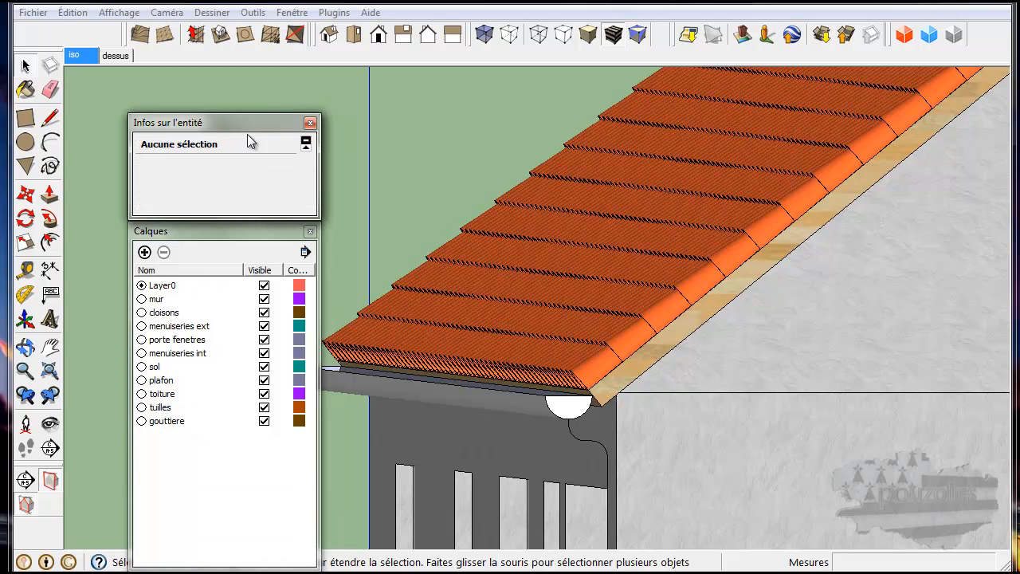
pyautogui.click(418, 388)
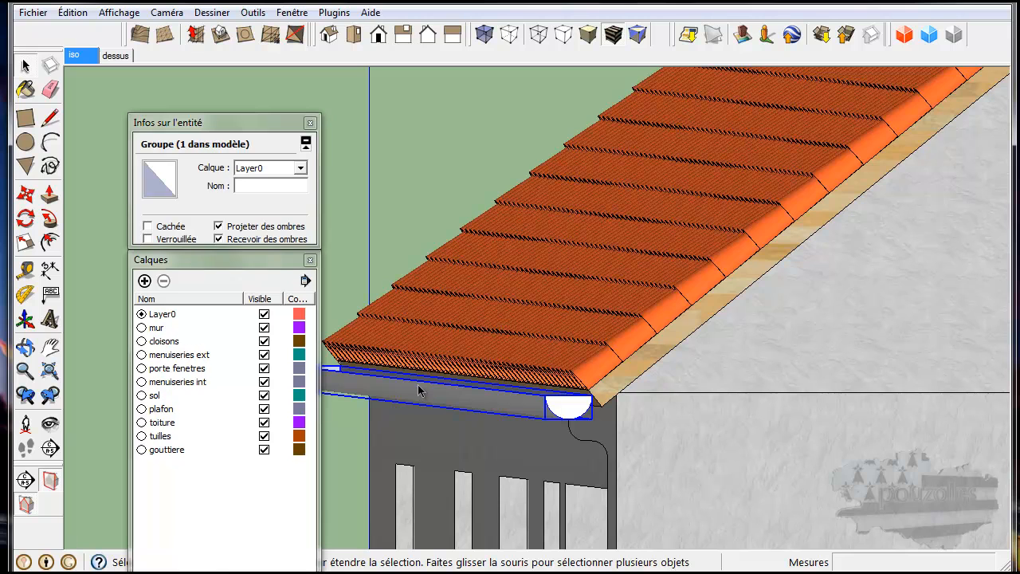
pyautogui.click(269, 173)
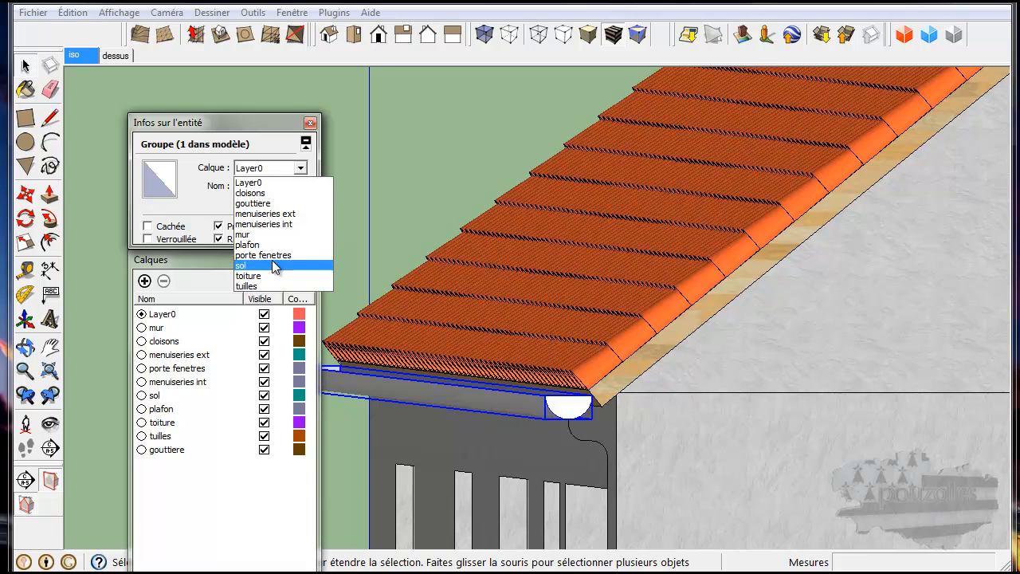
pyautogui.click(277, 204)
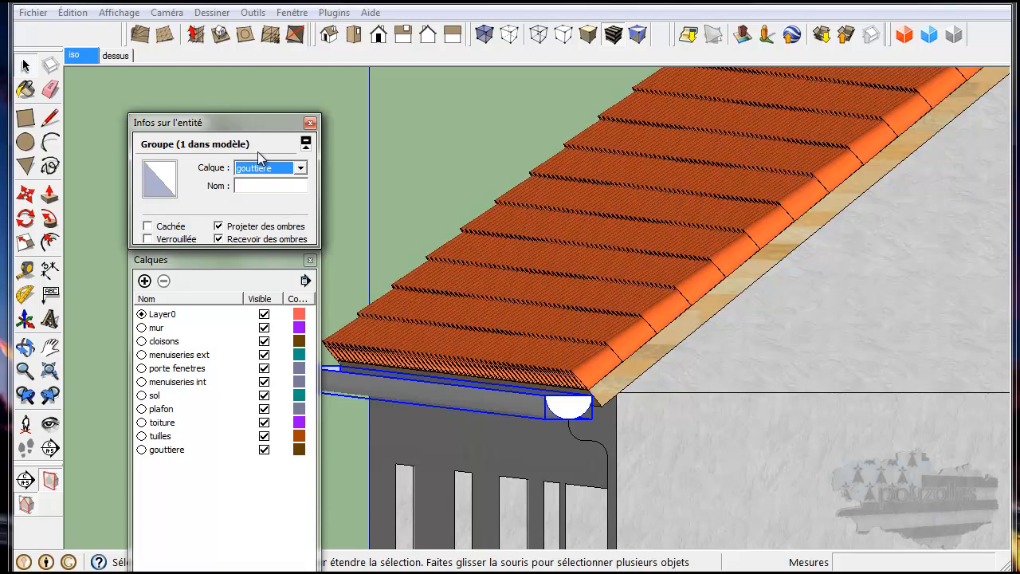
pyautogui.click(262, 126)
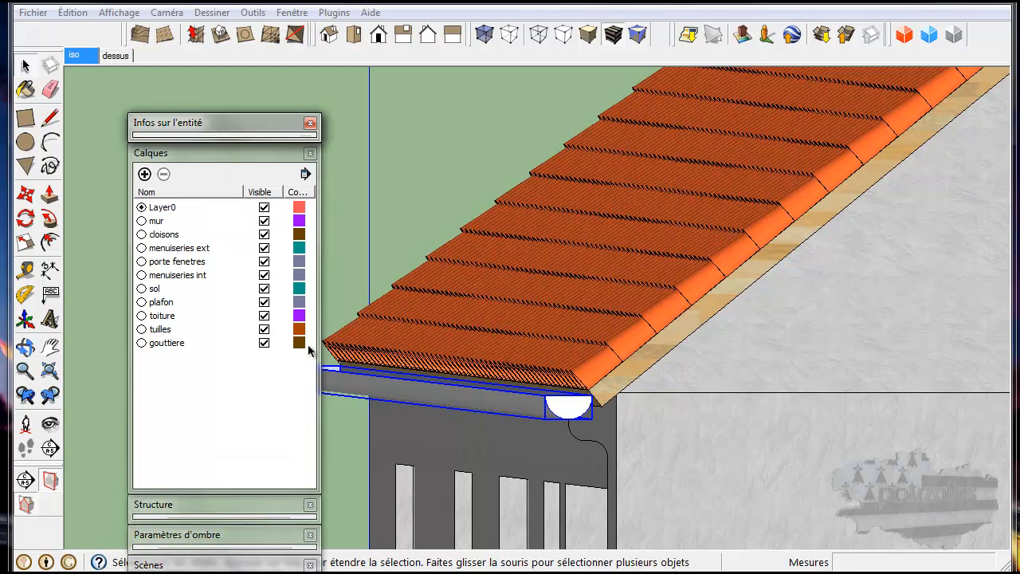
# Make gouttiere the active layer and tuck the collapsed dialogs out of the drawing area
pyautogui.click(141, 344)
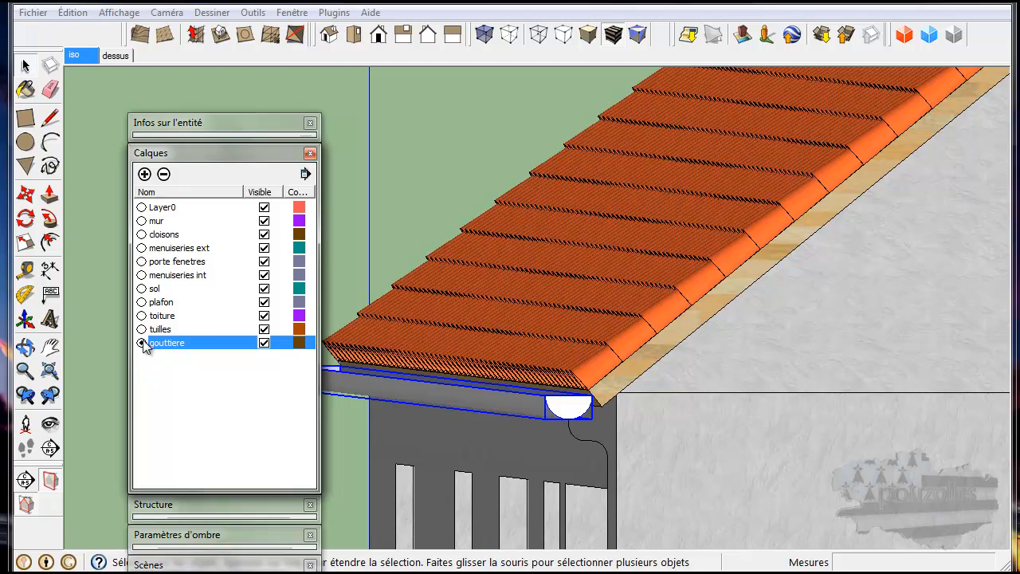
pyautogui.click(142, 208)
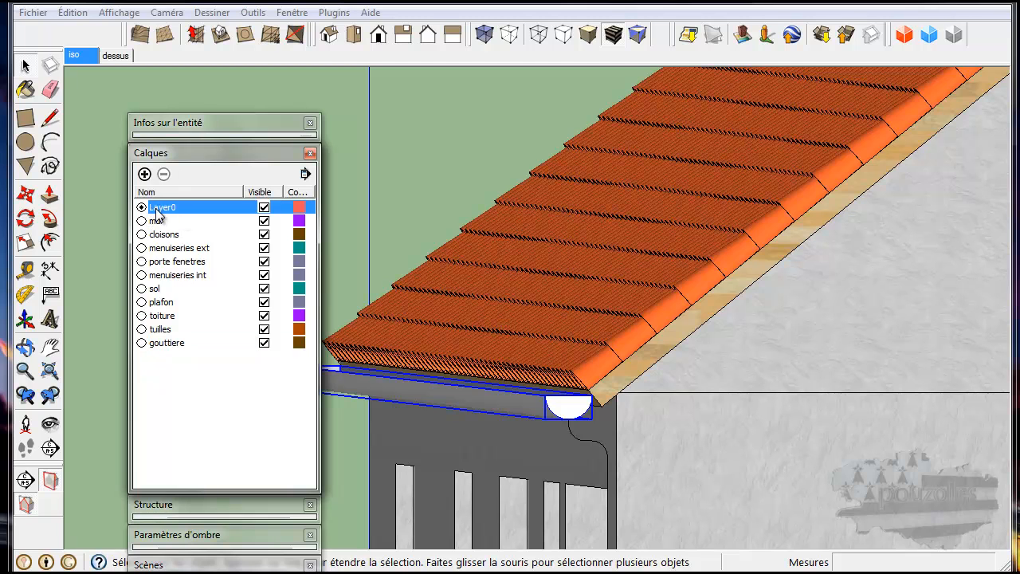
pyautogui.click(141, 344)
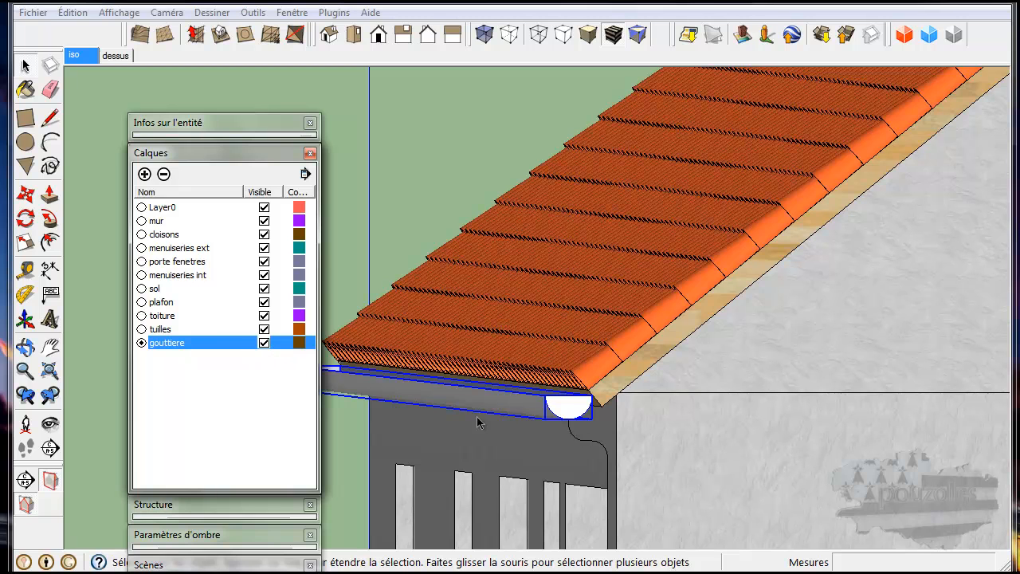
pyautogui.click(263, 154)
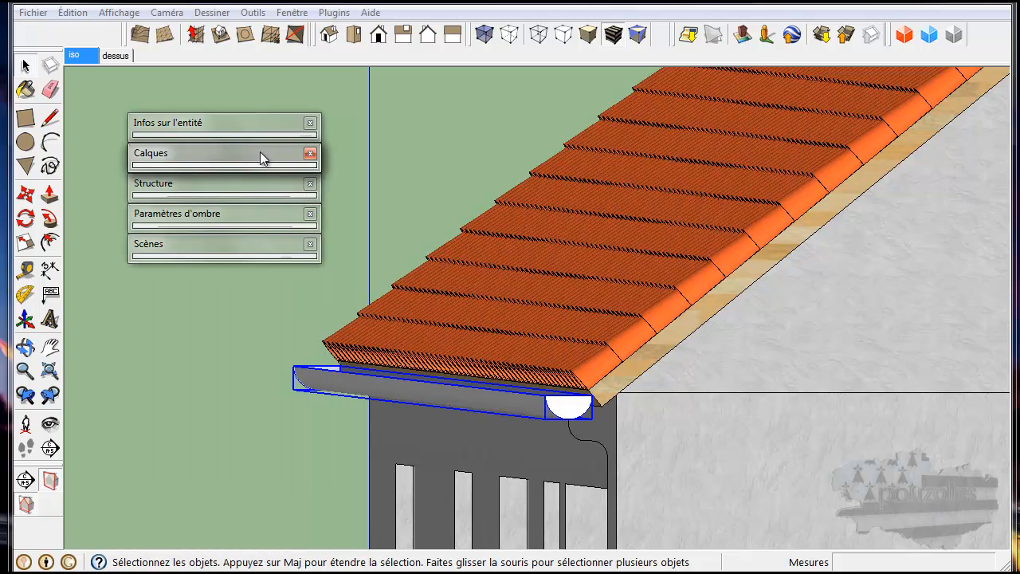
pyautogui.moveTo(257, 124); pyautogui.dragTo(264, 572)
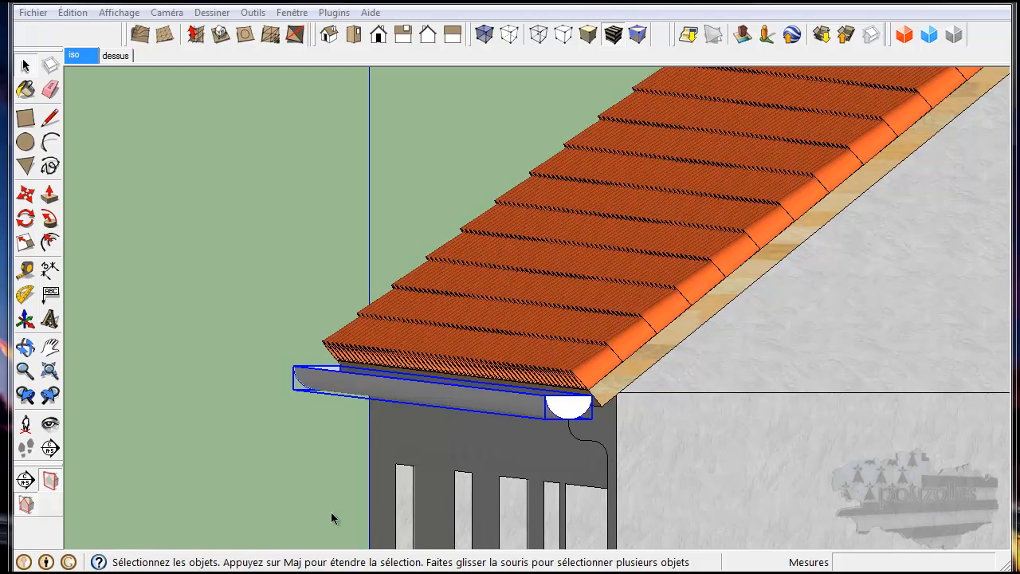
# Make tuilles the active layer, hide the gouttiere layer and tuck the collapsed dialogs out of the drawing area
pyautogui.moveTo(265, 572); pyautogui.dragTo(209, 276)
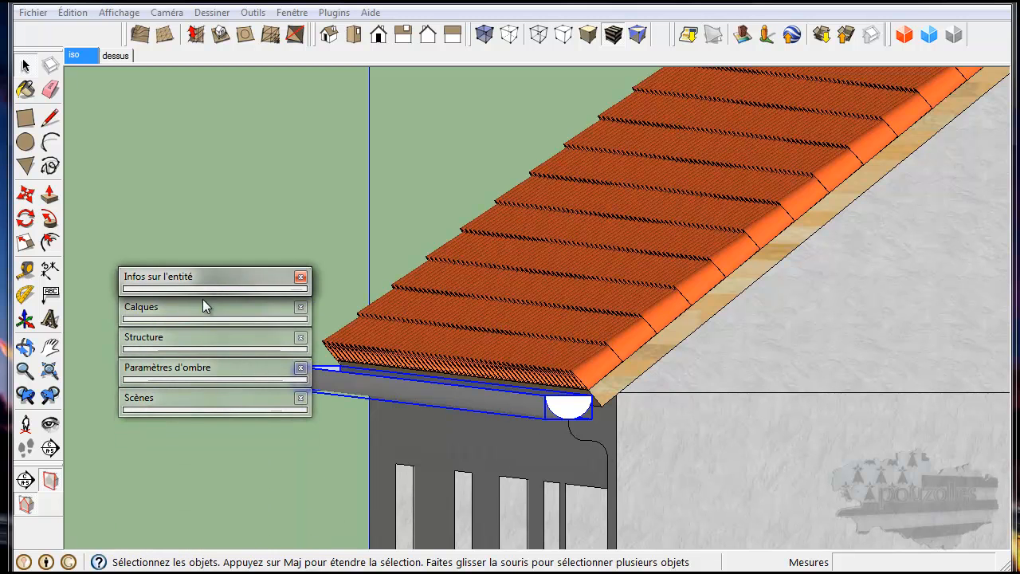
pyautogui.click(206, 307)
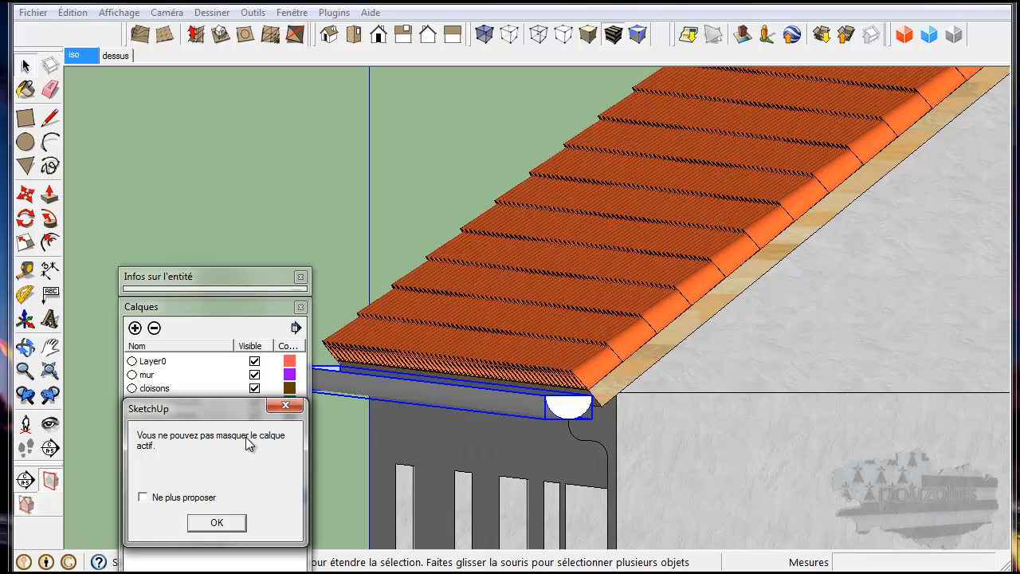
pyautogui.click(285, 405)
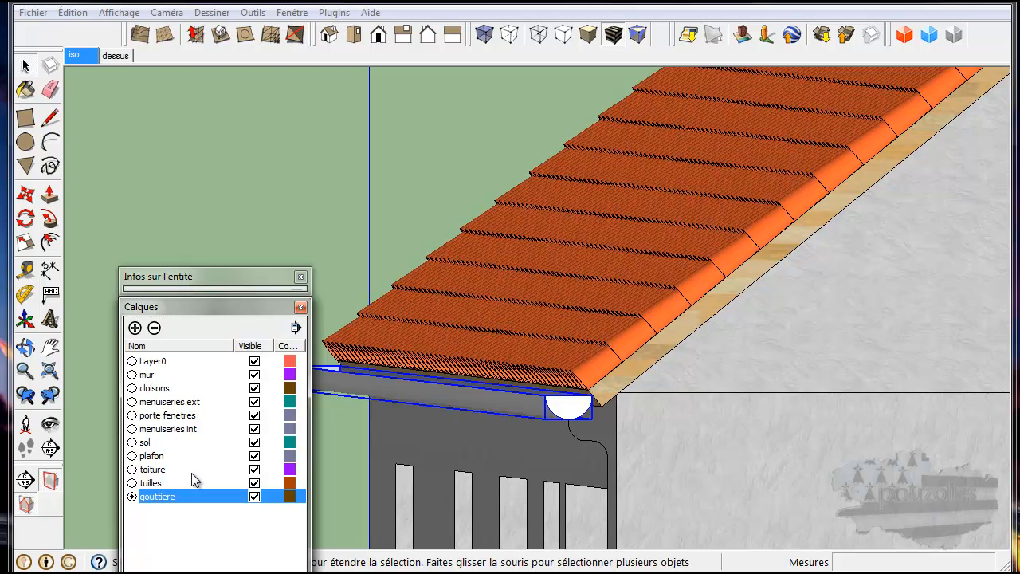
pyautogui.click(132, 483)
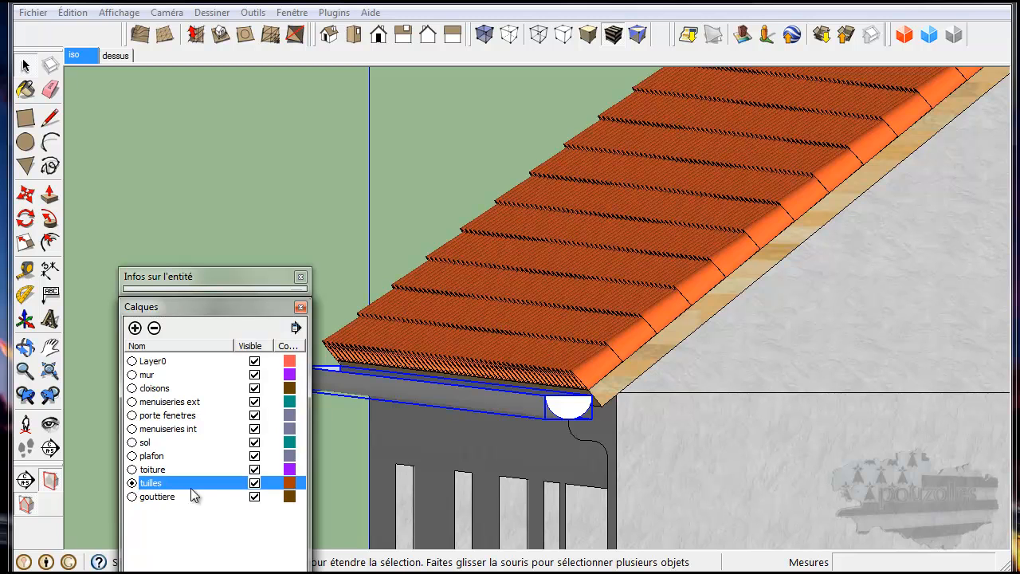
pyautogui.click(172, 498)
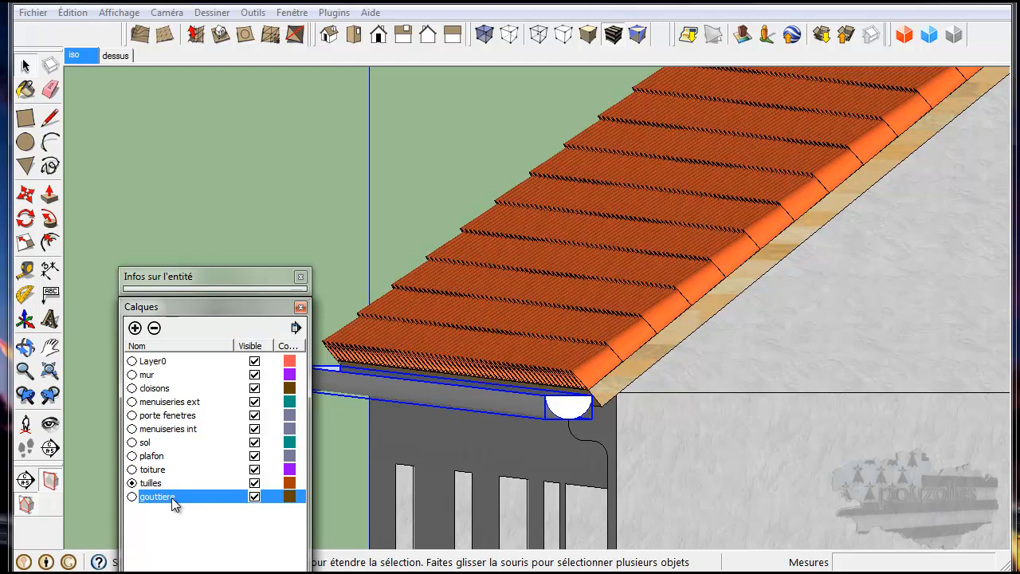
pyautogui.click(254, 497)
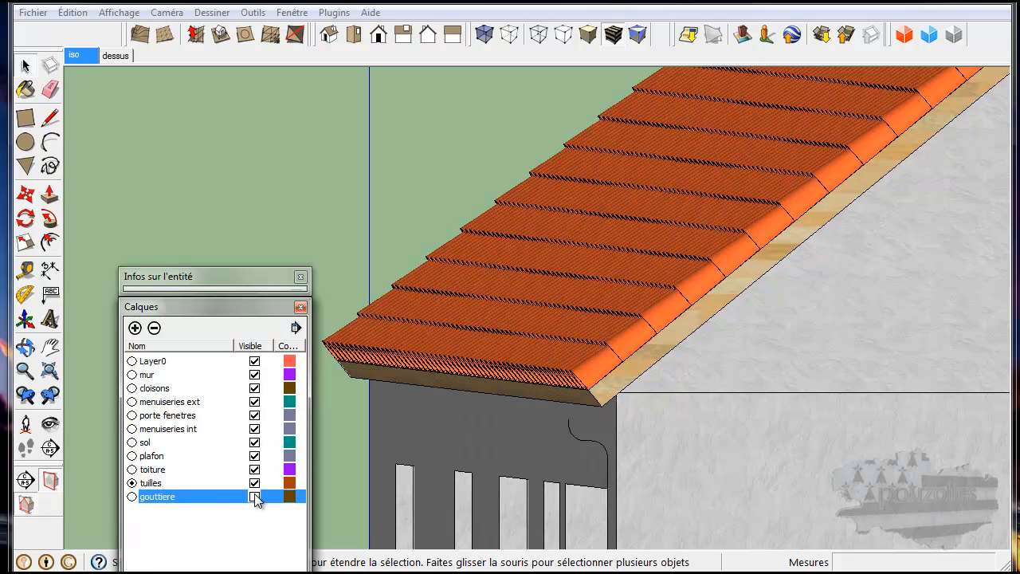
pyautogui.click(275, 307)
pyautogui.moveTo(256, 278); pyautogui.dragTo(266, 572)
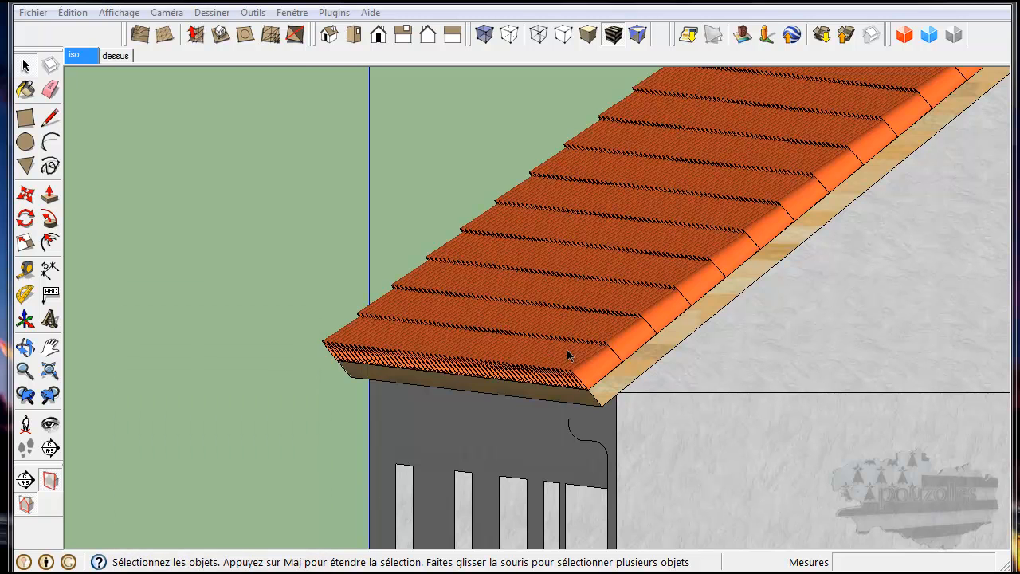
# In the right side view, extend the upper end of the downpipe path straight up with a line about 0.05 m long
pyautogui.moveTo(592, 473); pyautogui.dragTo(451, 322, button='middle')
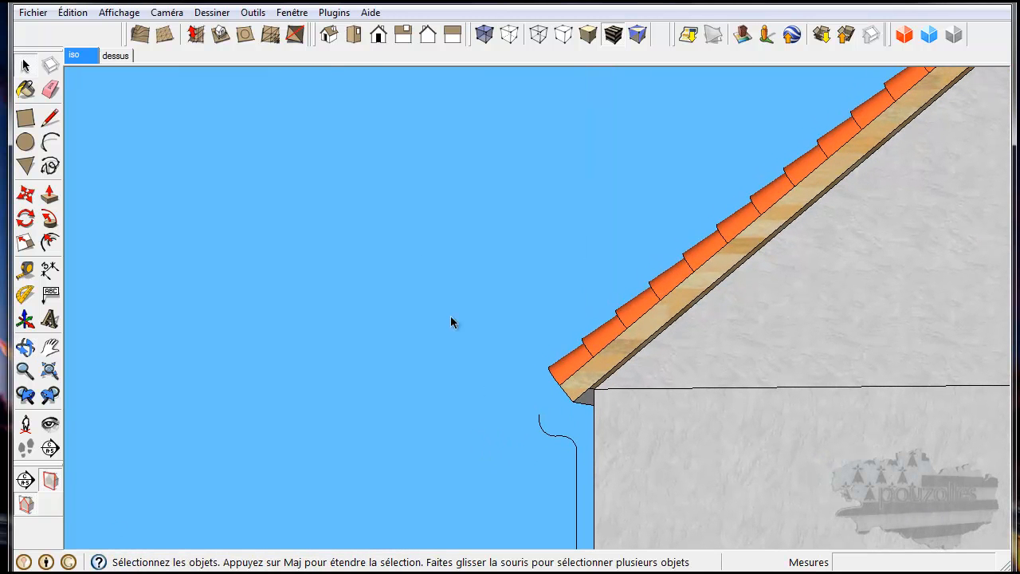
pyautogui.click(403, 35)
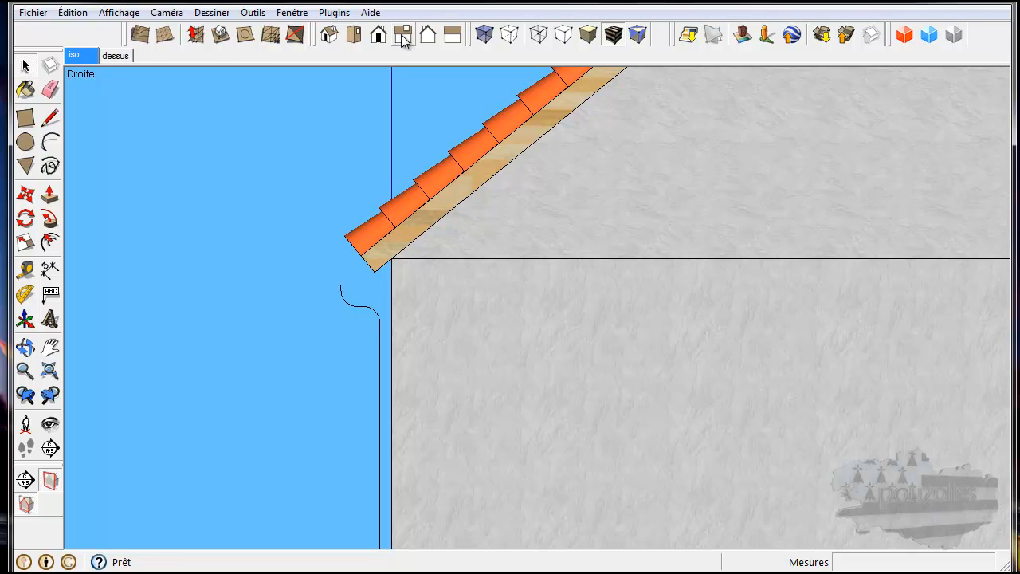
pyautogui.scroll(3, 335, 256)
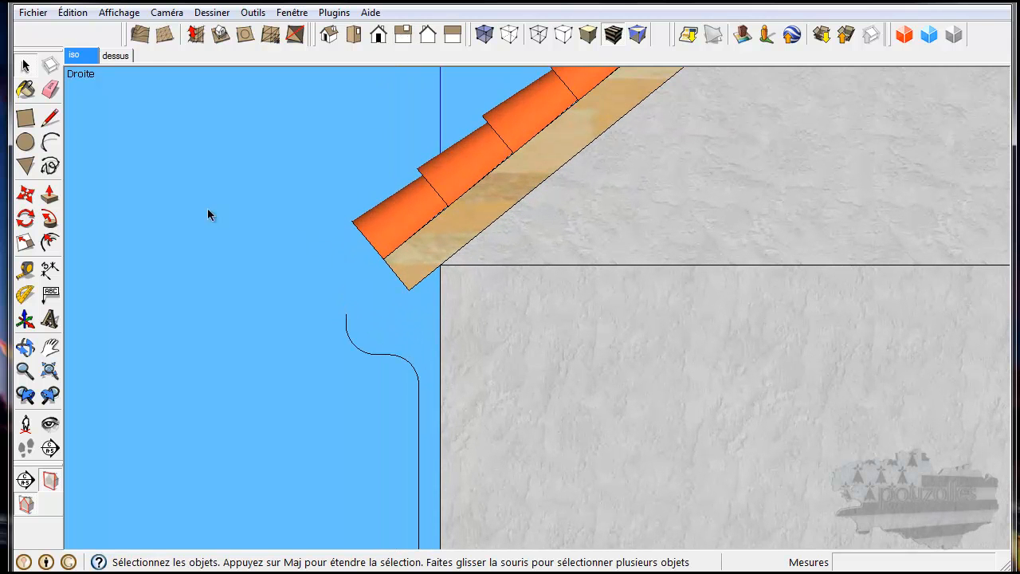
pyautogui.click(51, 117)
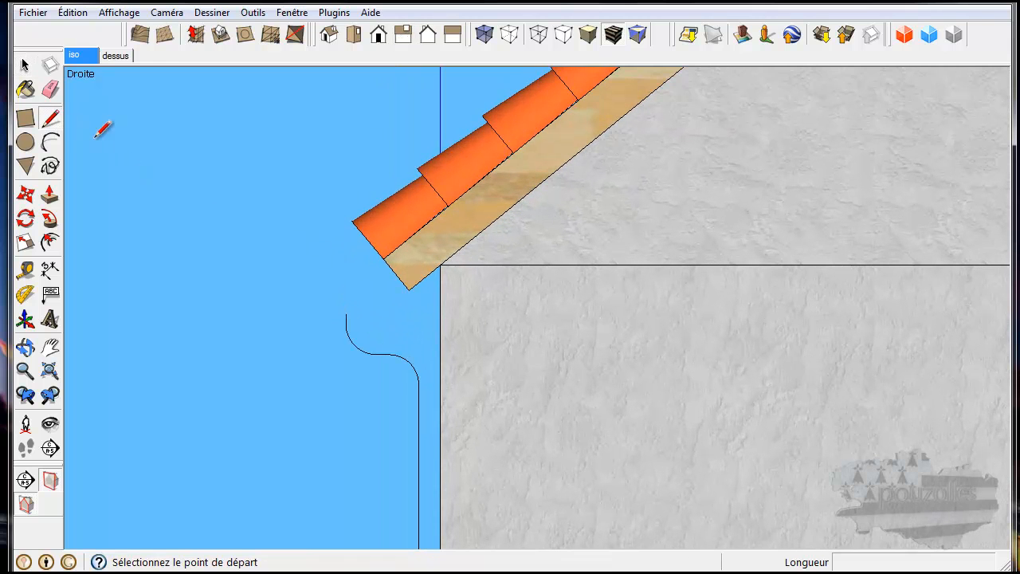
pyautogui.click(346, 313)
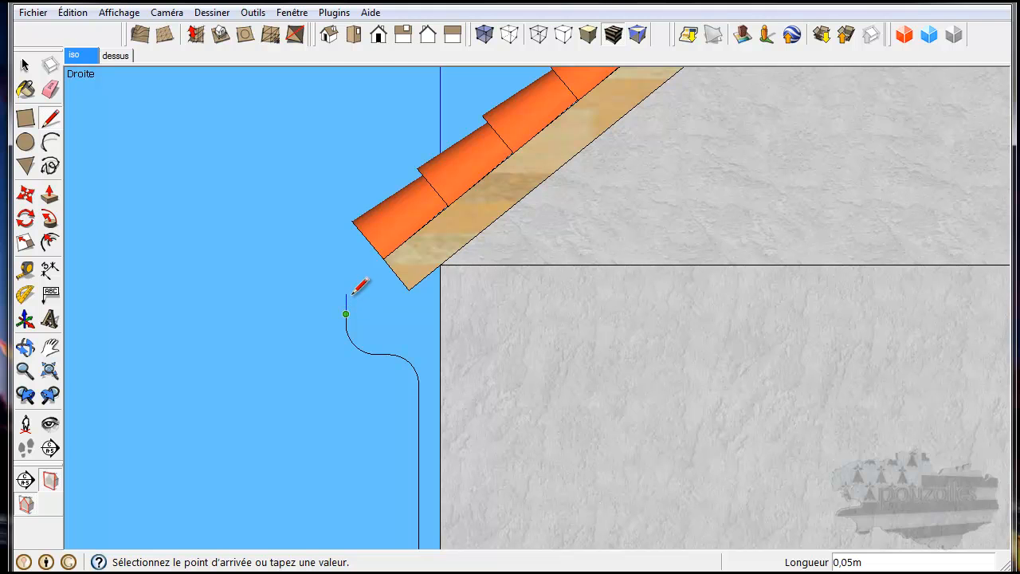
pyautogui.moveTo(314, 349)
pyautogui.mouseDown(button='middle')
pyautogui.moveTo(547, 348)
pyautogui.moveTo(510, 335)
pyautogui.mouseUp(button='middle')
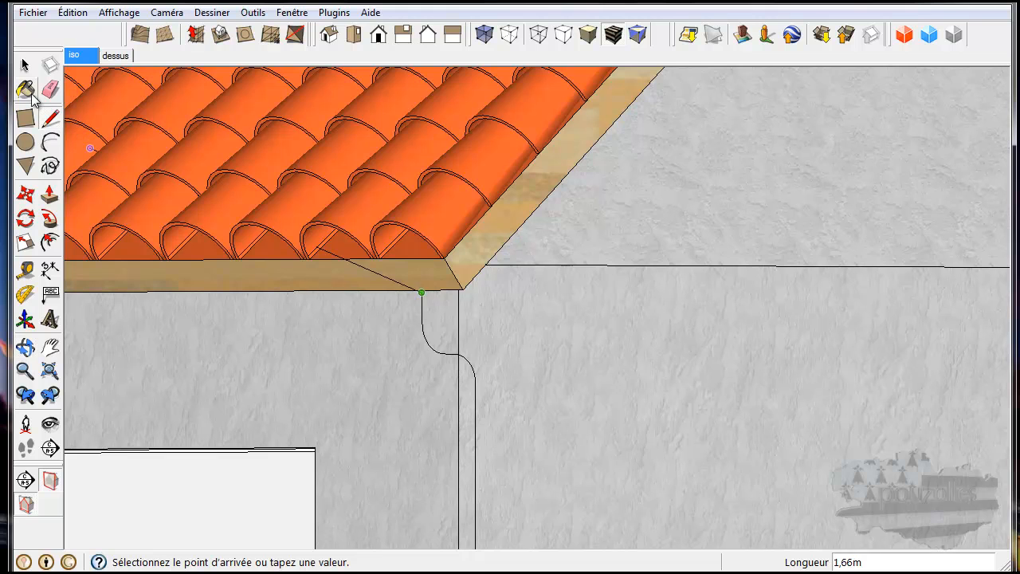
pyautogui.click(24, 65)
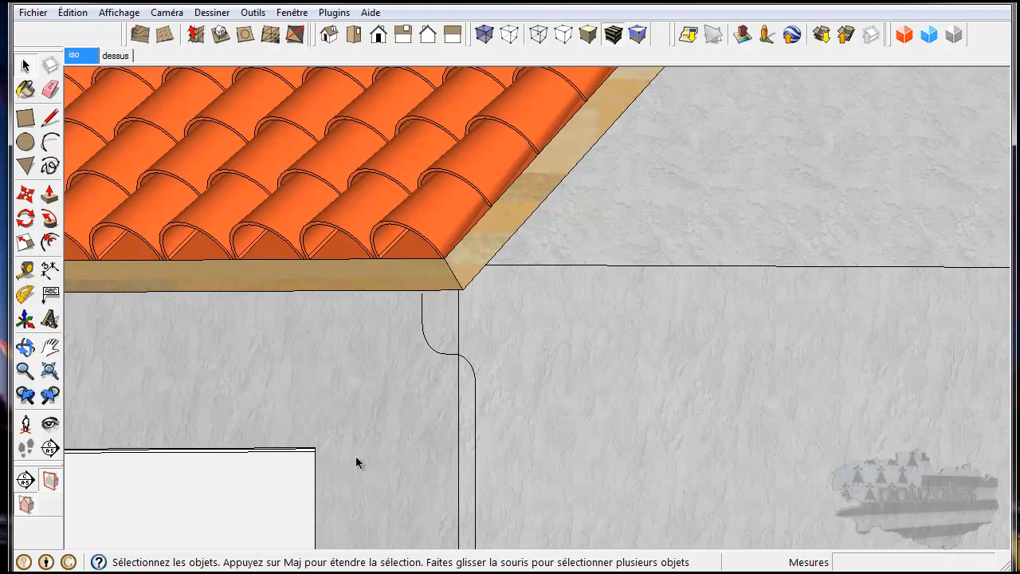
# Show the gouttiere layer again, make it active and tuck the collapsed dialogs out of the drawing area
pyautogui.moveTo(227, 573); pyautogui.dragTo(228, 317)
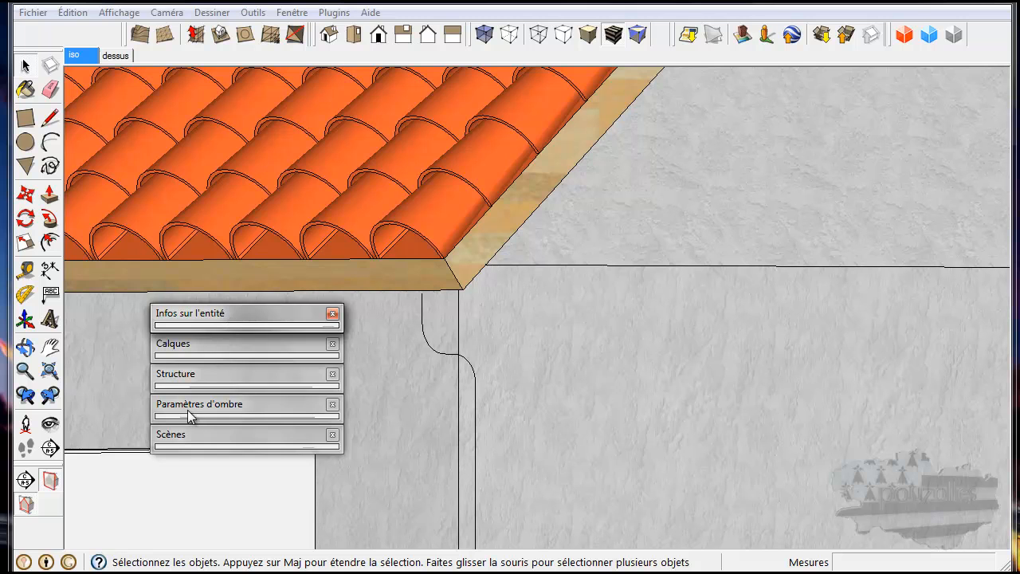
pyautogui.click(199, 347)
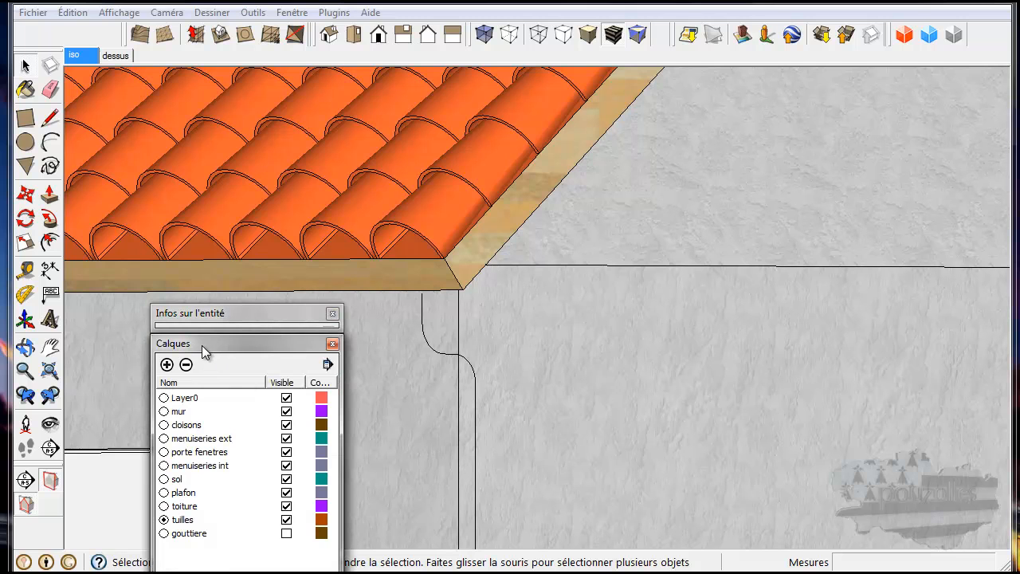
pyautogui.click(286, 534)
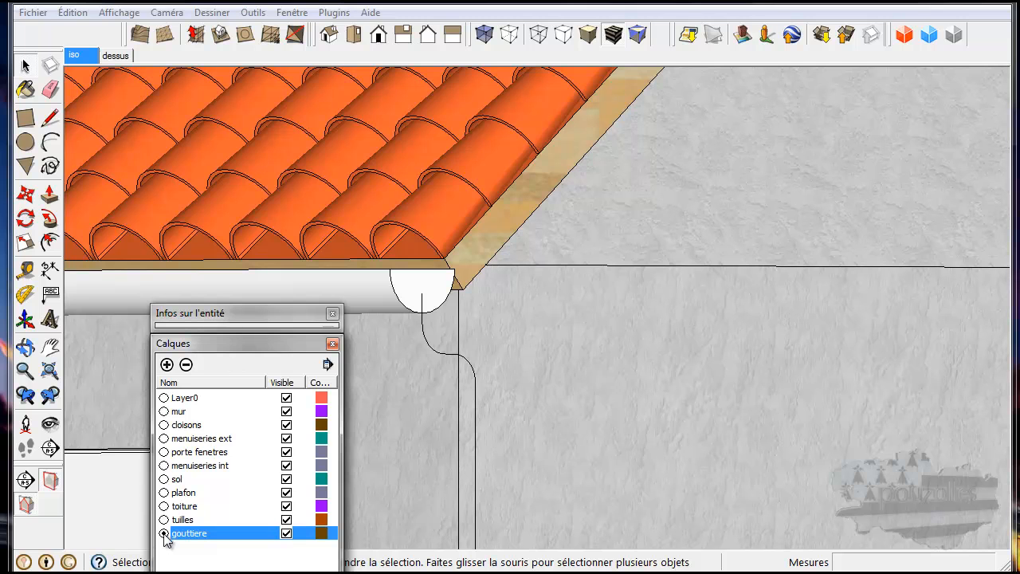
pyautogui.click(273, 343)
pyautogui.moveTo(284, 315); pyautogui.dragTo(285, 573)
# In the front view, move the whole downpipe path about 0.28 m along the gutter, inward from its garage-side end
pyautogui.moveTo(456, 320); pyautogui.dragTo(546, 263, button='middle')
pyautogui.scroll(-3, 566, 370)
pyautogui.click(538, 268)
pyautogui.scroll(-4, 538, 269)
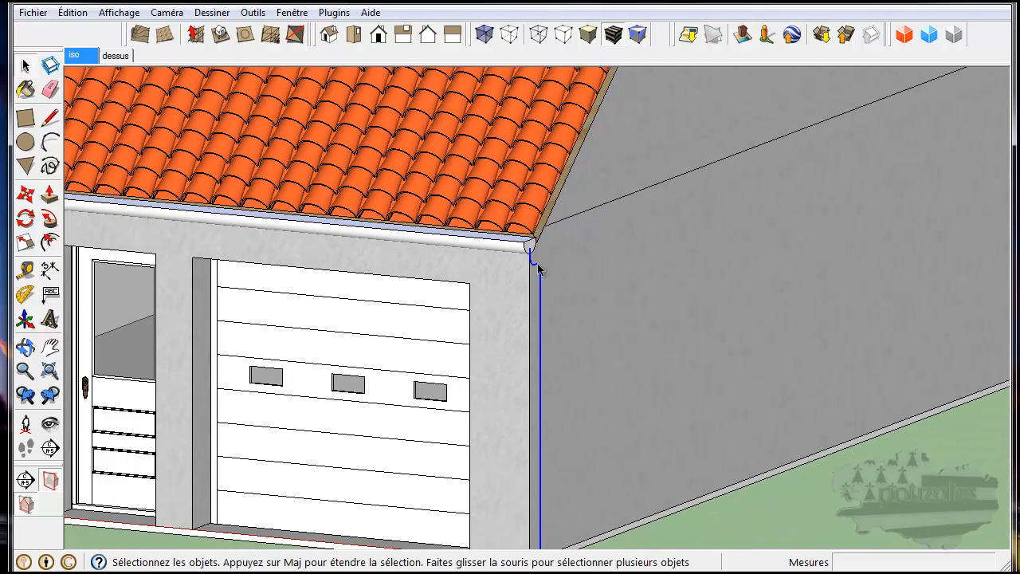
pyautogui.moveTo(503, 280); pyautogui.dragTo(621, 261, button='middle')
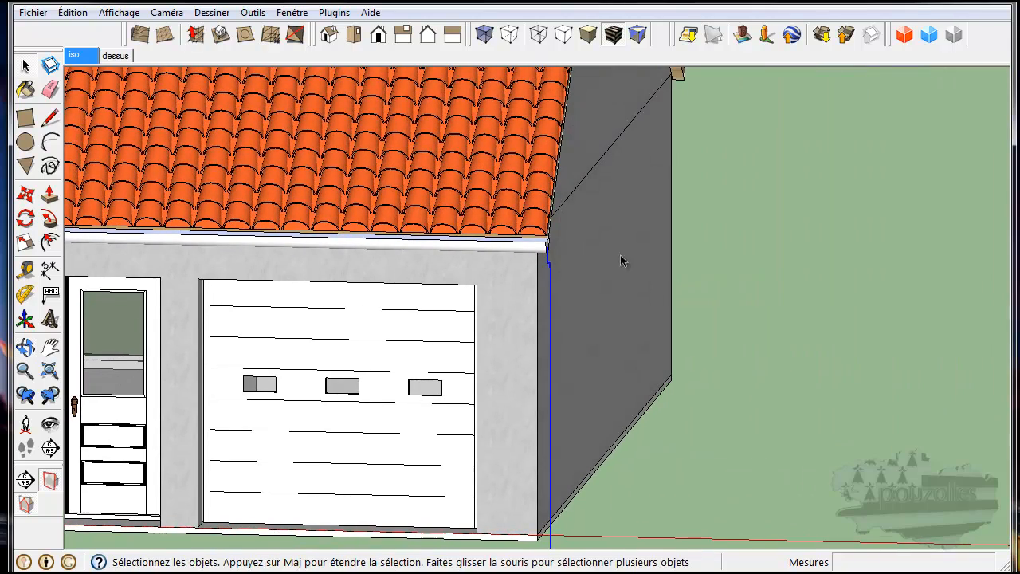
pyautogui.click(379, 35)
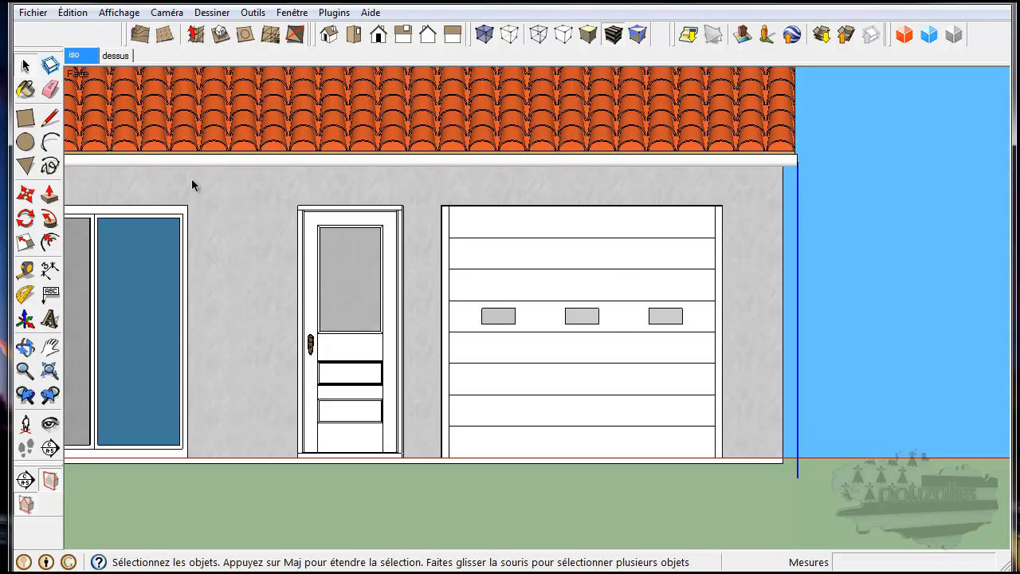
pyautogui.click(27, 196)
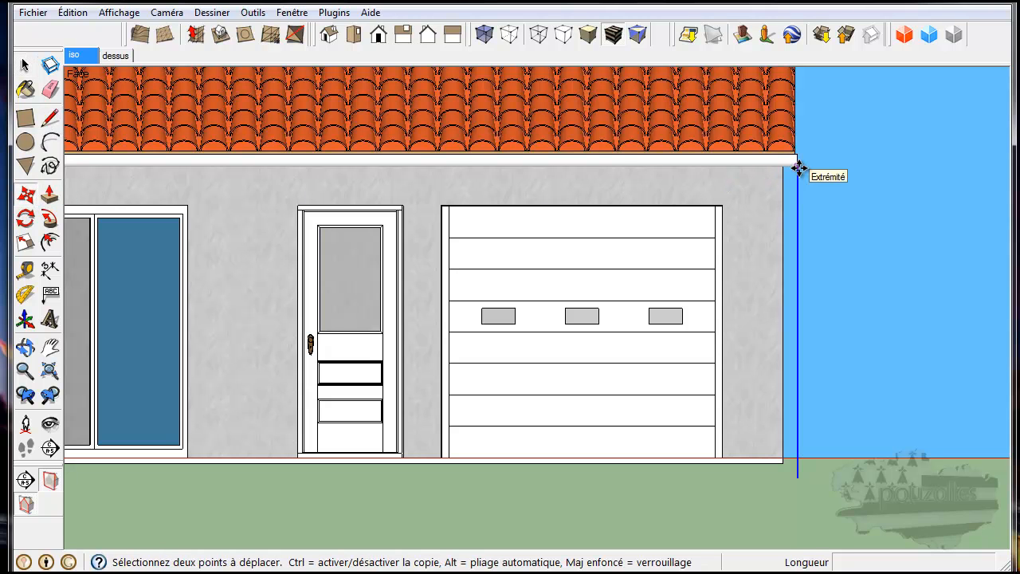
pyautogui.scroll(3, 797, 166)
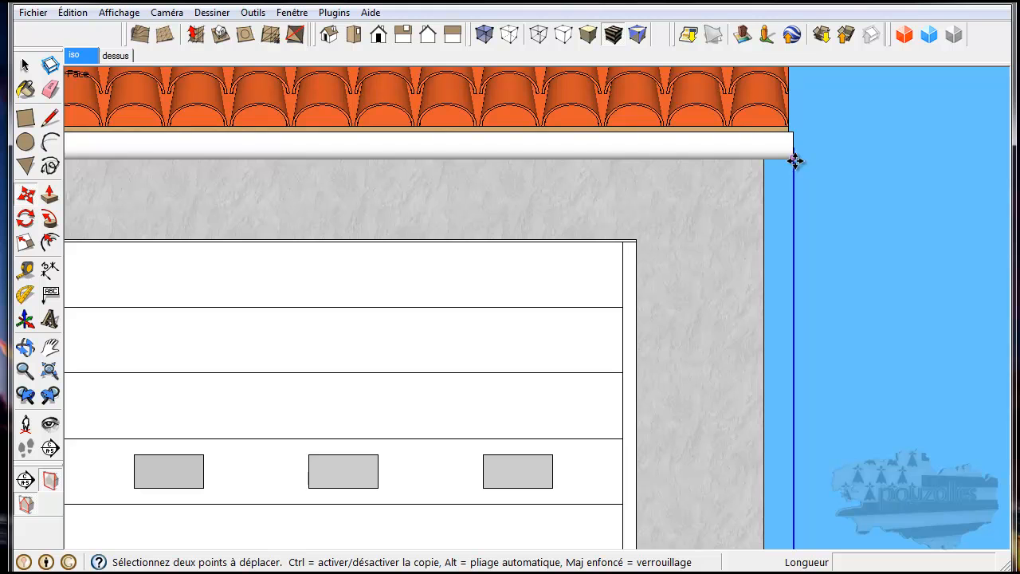
pyautogui.click(794, 161)
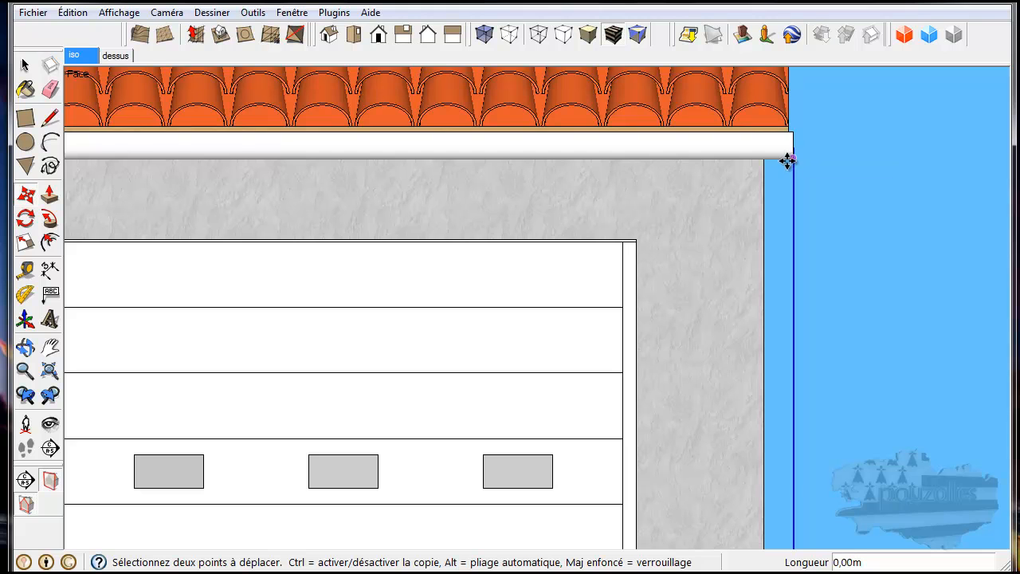
pyautogui.click(724, 162)
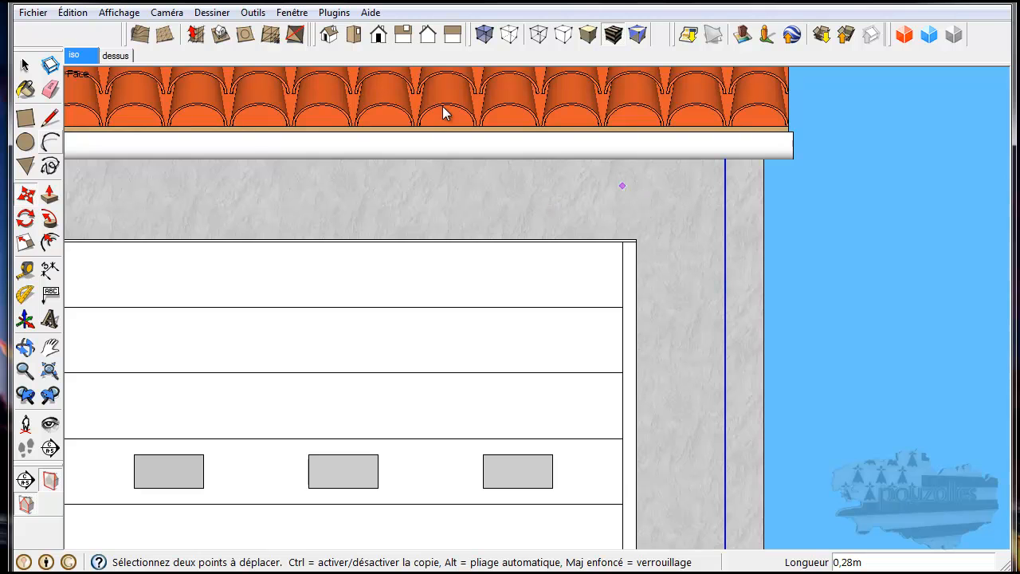
# Switch the camera from parallel projection to perspective
pyautogui.click(166, 13)
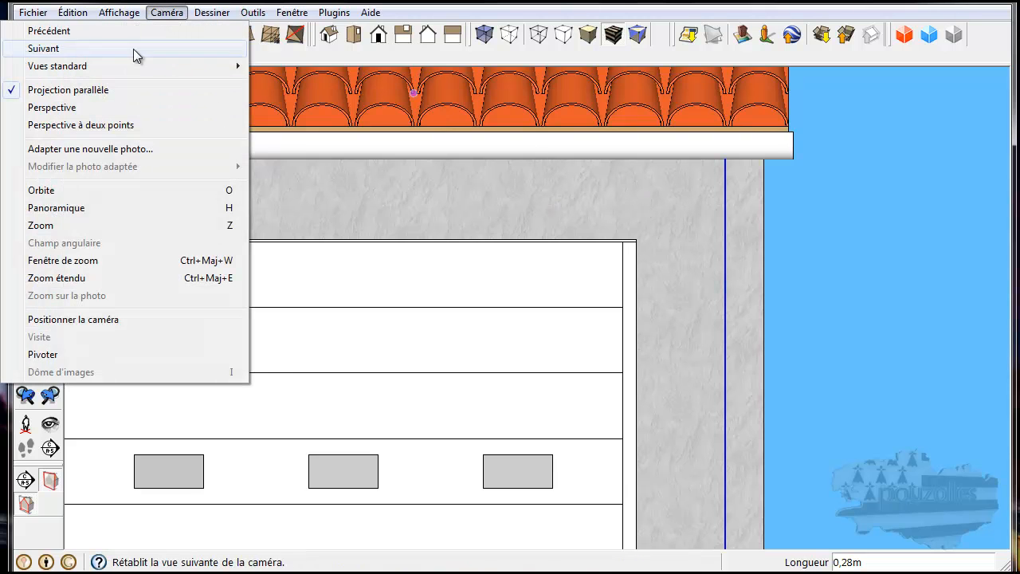
pyautogui.click(62, 108)
pyautogui.moveTo(824, 182); pyautogui.dragTo(476, 403, button='middle')
pyautogui.press('m')
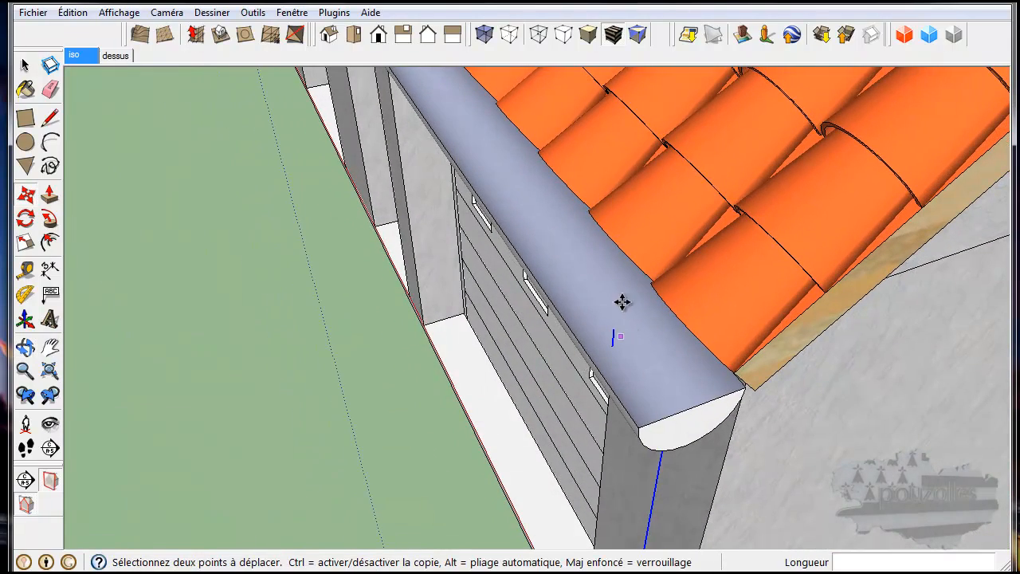
# Draw a horizontal 24-sided circle with a radius of about 0.08 m, centred on the upper end of the downpipe path
pyautogui.click(25, 142)
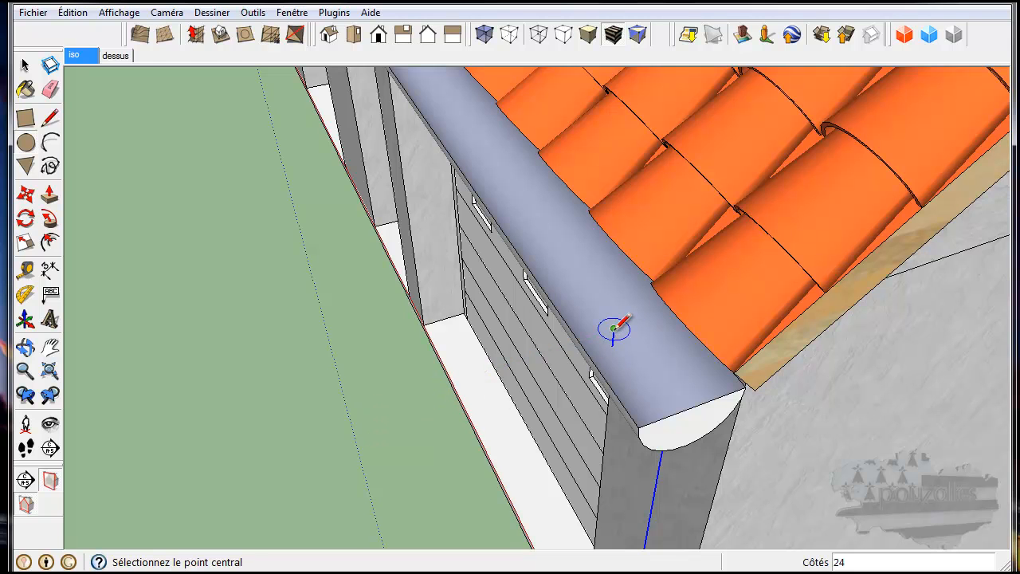
pyautogui.click(613, 328)
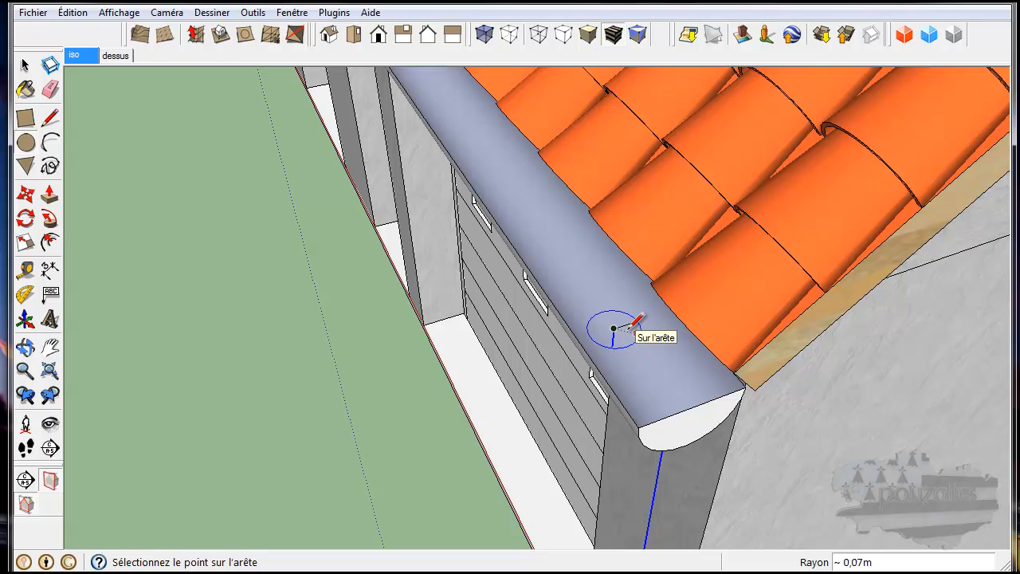
pyautogui.moveTo(627, 332); pyautogui.dragTo(565, 297, button='middle')
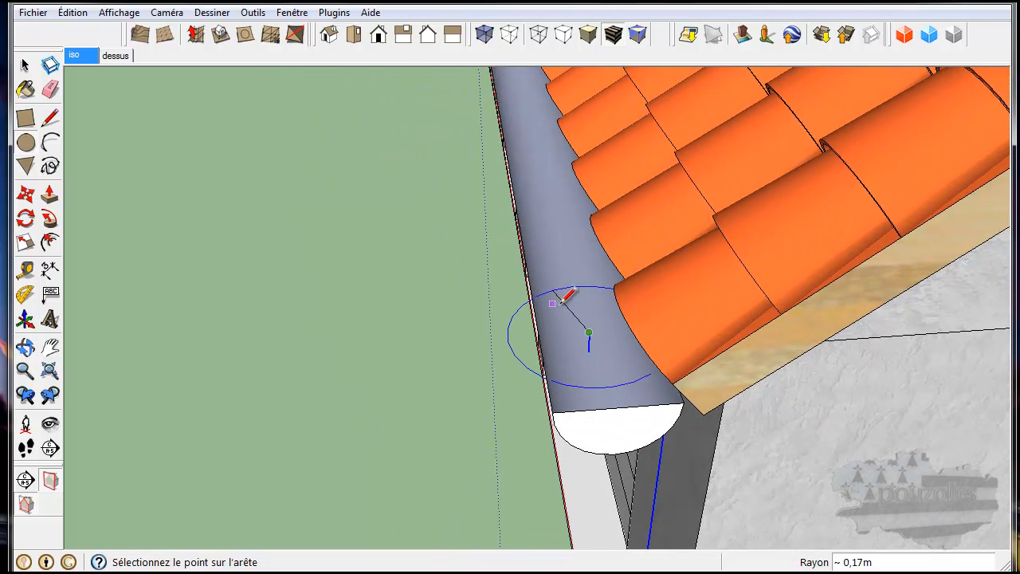
pyautogui.click(607, 366)
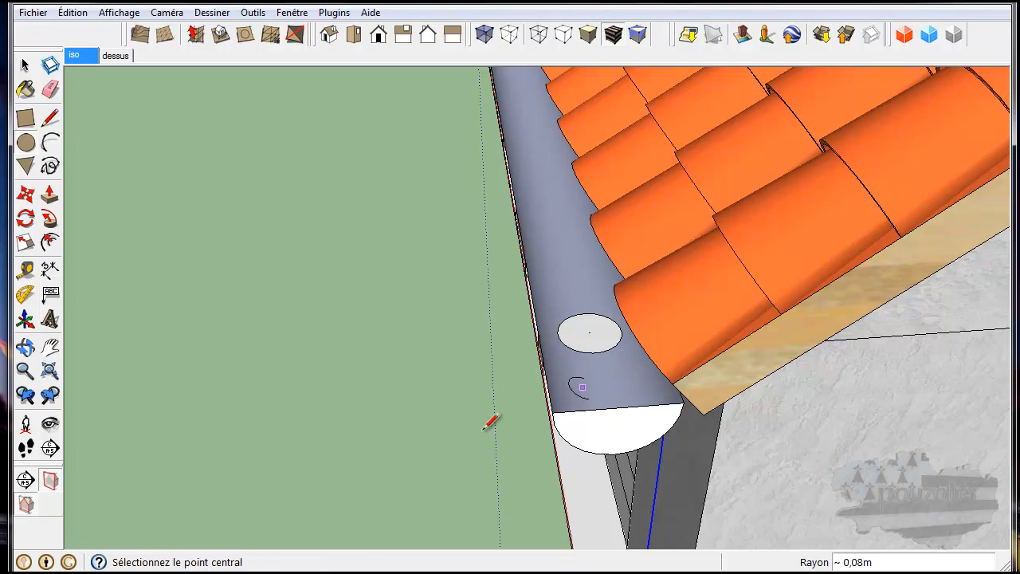
# Sweep the circle at the gutter outlet along the downpipe path with Follow Me to form the round downpipe
pyautogui.moveTo(444, 438); pyautogui.dragTo(530, 392, button='middle')
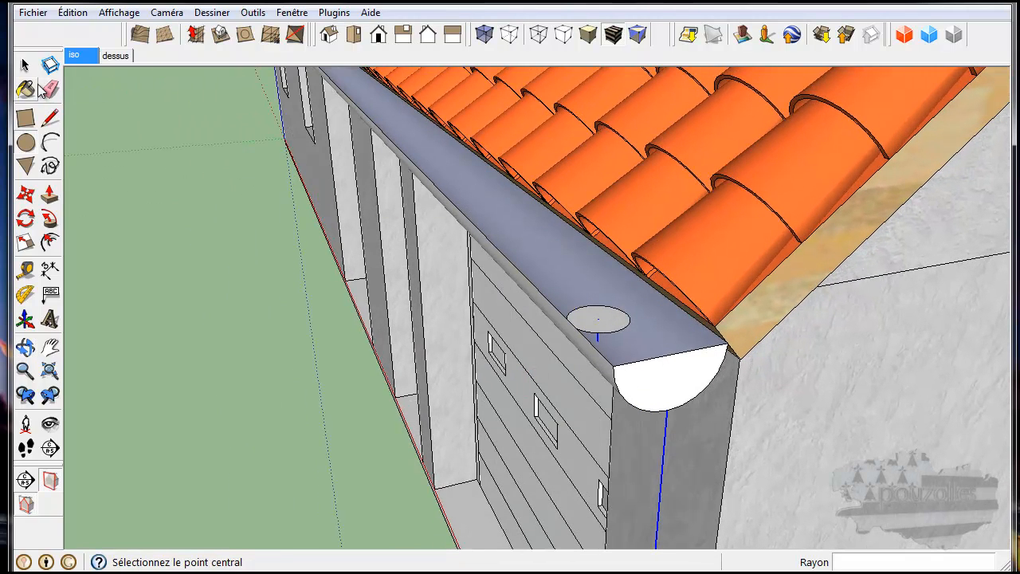
pyautogui.click(53, 225)
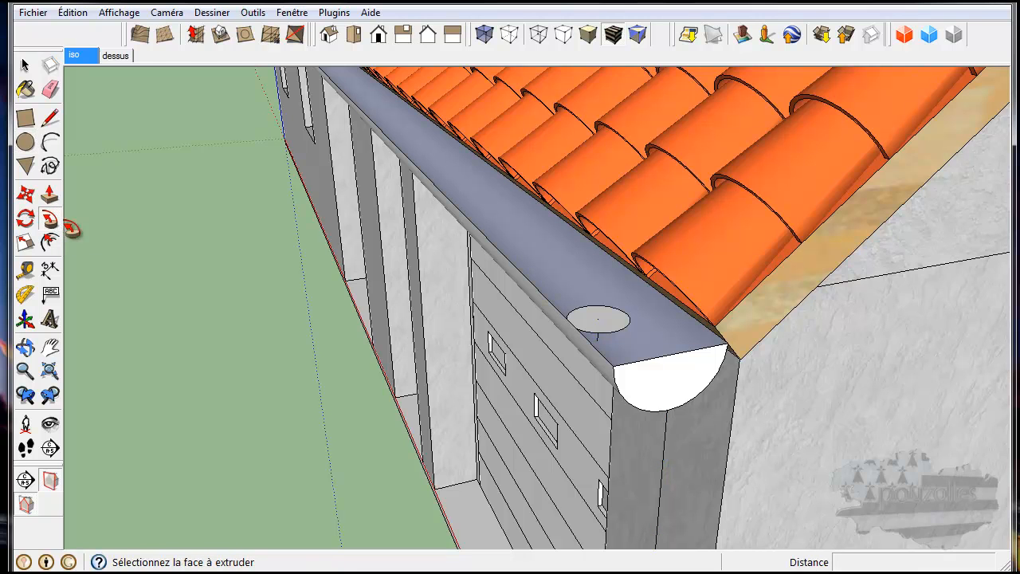
pyautogui.click(27, 68)
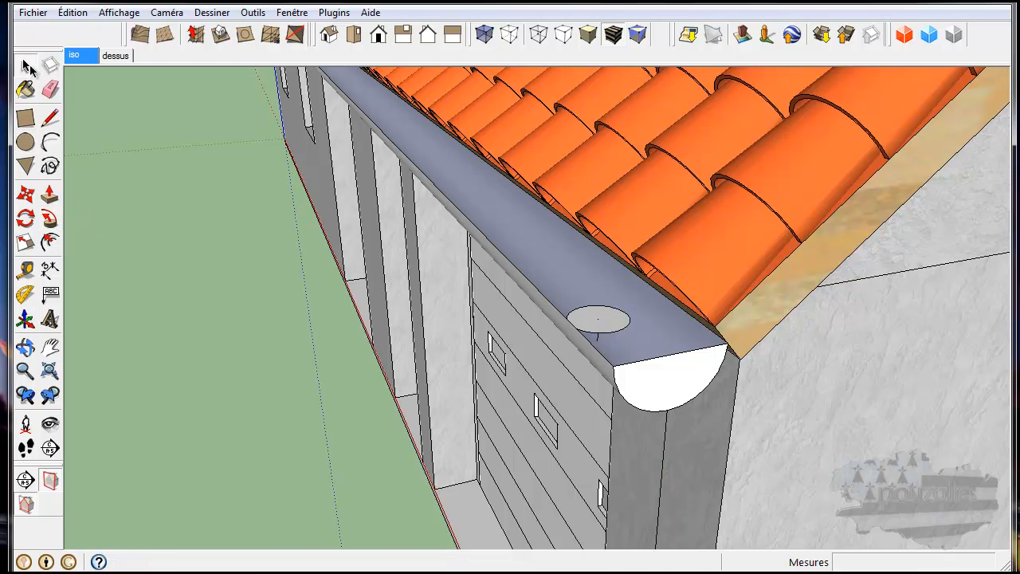
pyautogui.click(664, 481)
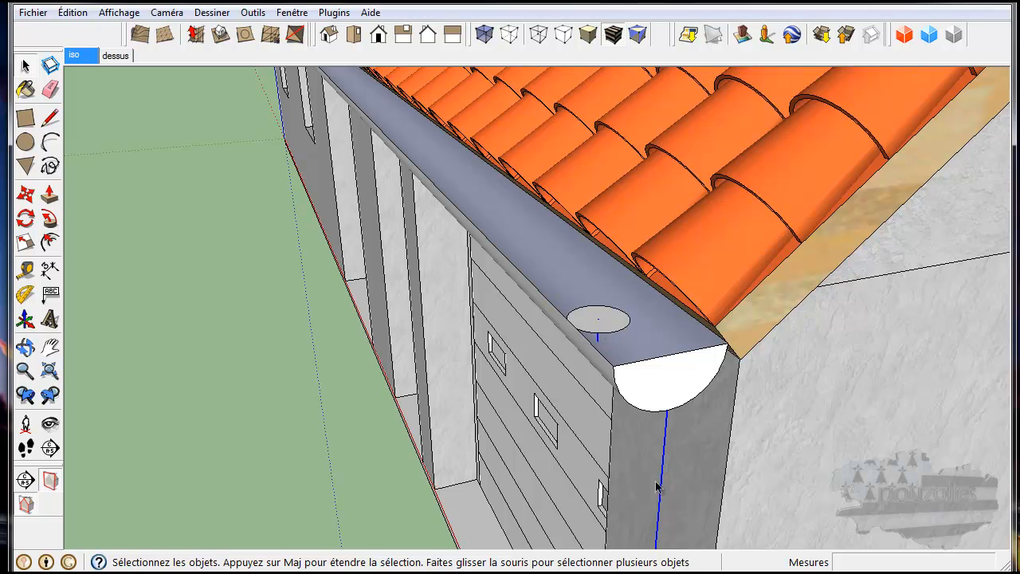
pyautogui.click(50, 220)
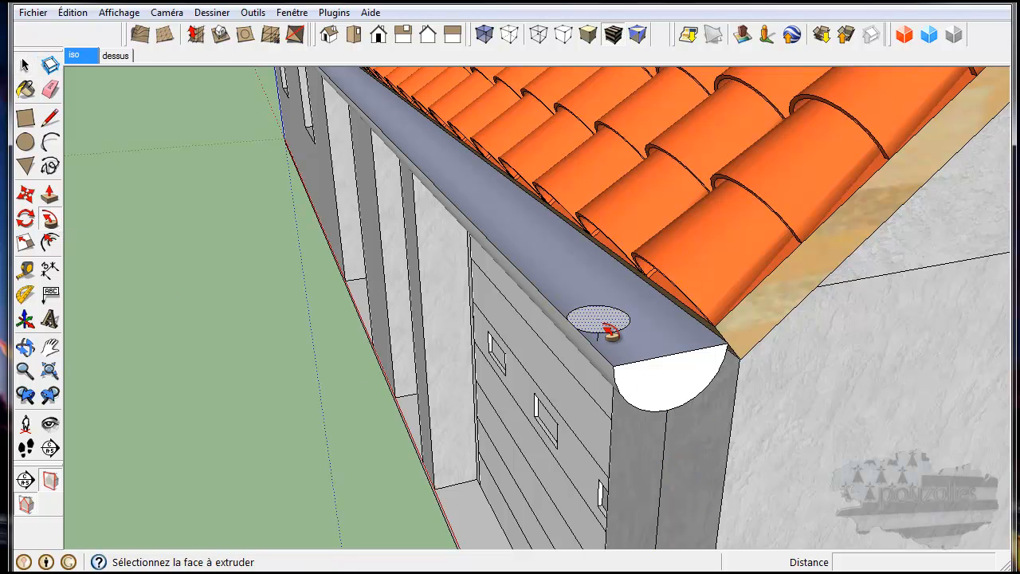
pyautogui.click(611, 333)
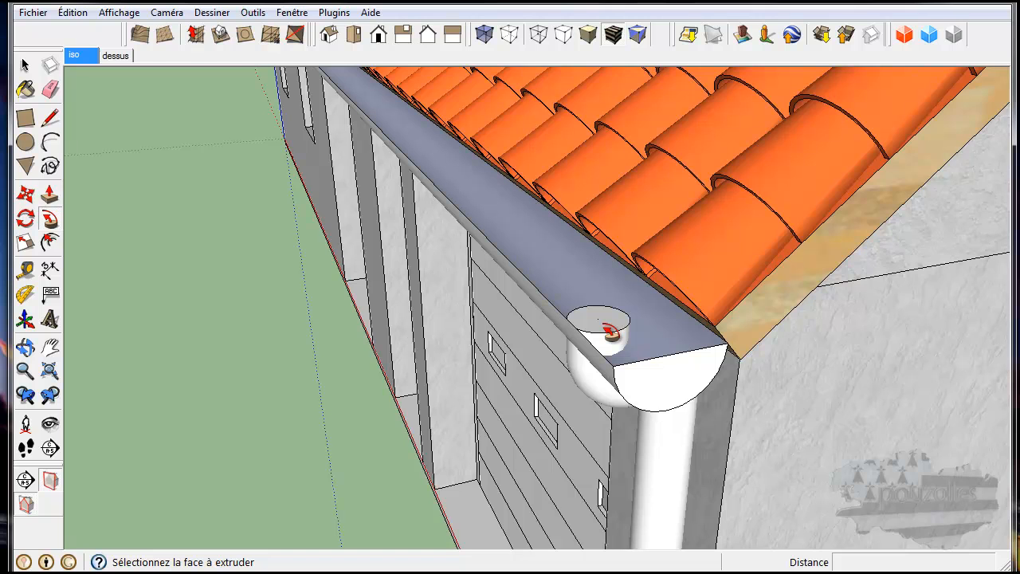
# Push the downpipe's top face down about 0.03 m into the gutter and delete that face to open the pipe
pyautogui.click(49, 195)
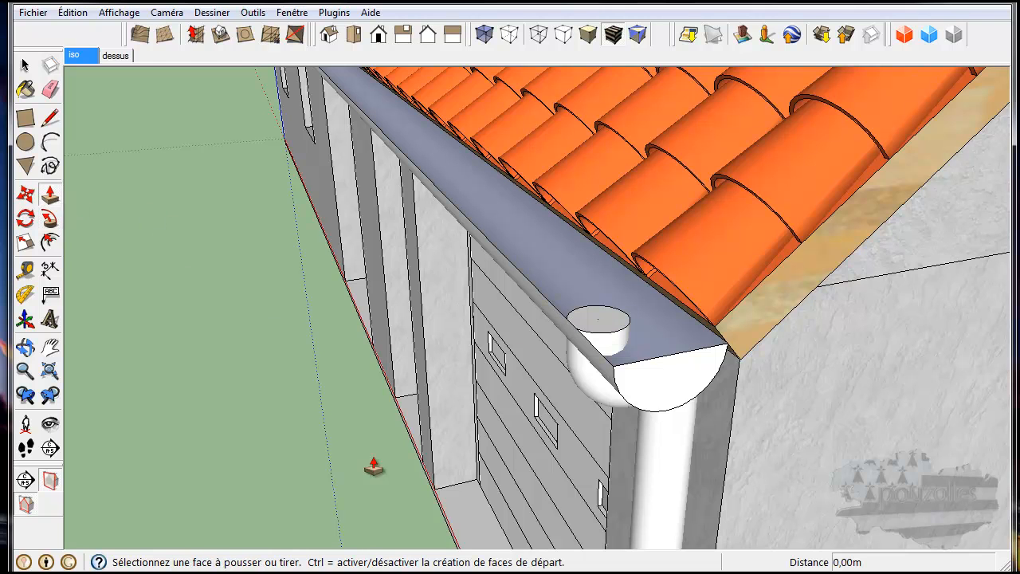
pyautogui.click(615, 322)
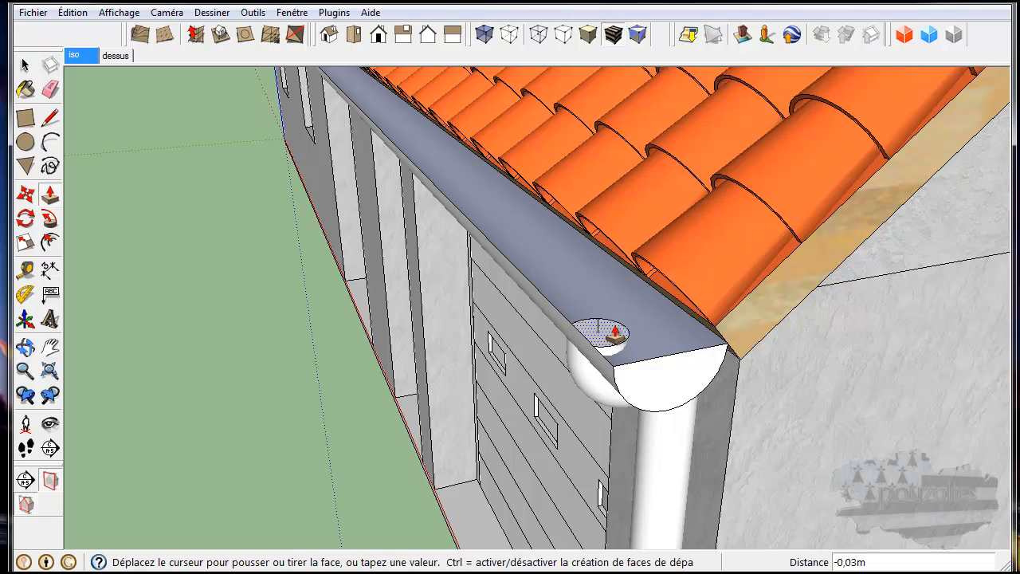
pyautogui.click(616, 334)
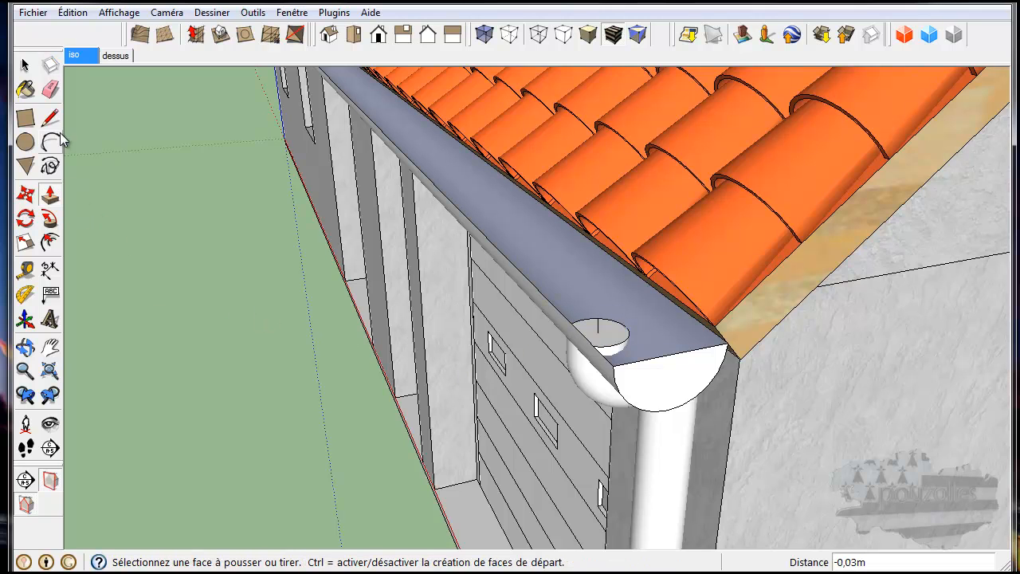
pyautogui.click(26, 66)
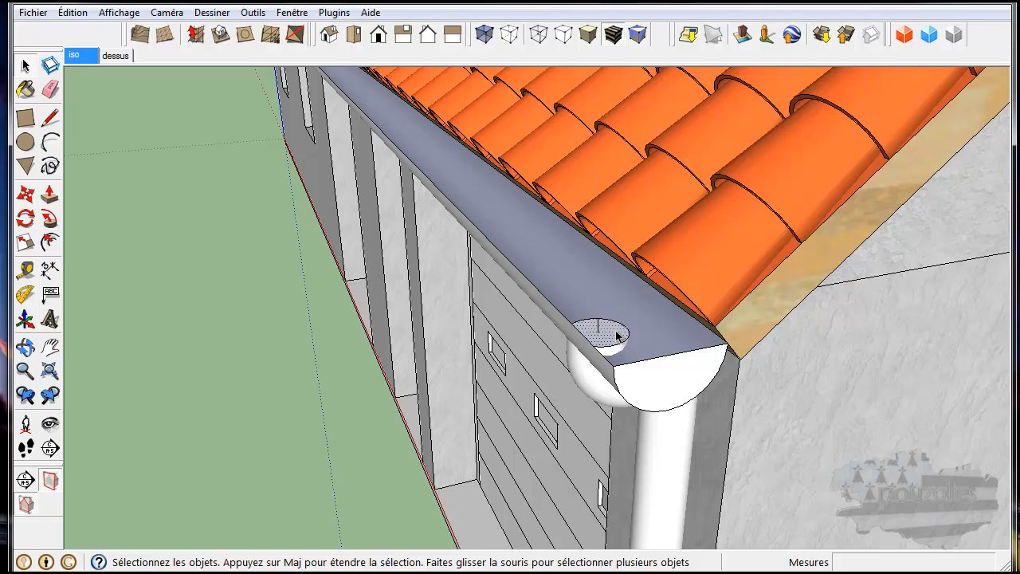
pyautogui.press('Delete')
# Make Layer0 the active layer so that the gouttiere layer can be hidden
pyautogui.moveTo(620, 365); pyautogui.dragTo(626, 353, button='middle')
pyautogui.scroll(-6, 626, 355)
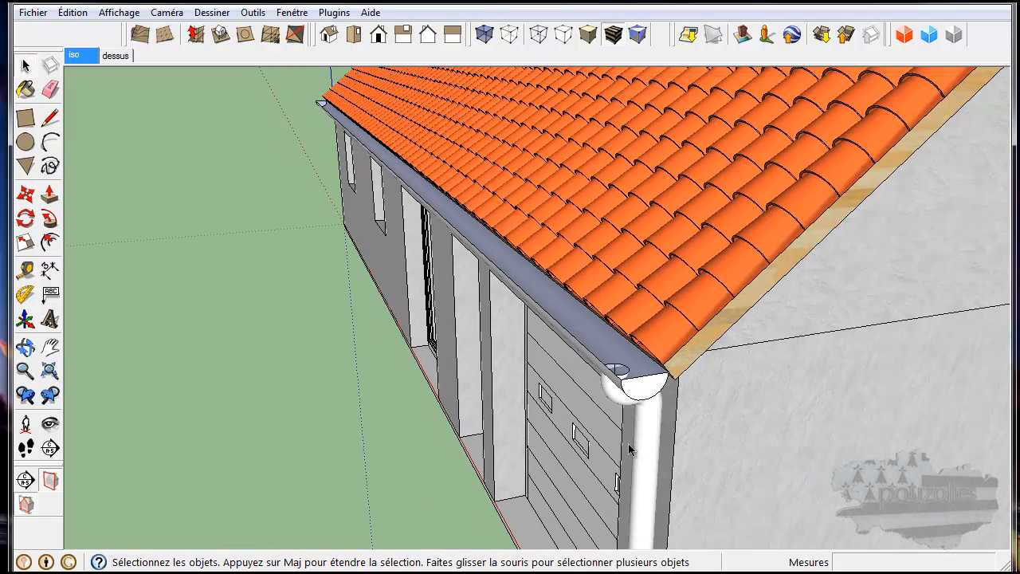
pyautogui.scroll(-5, 630, 451)
pyautogui.moveTo(638, 463); pyautogui.dragTo(851, 293, button='middle')
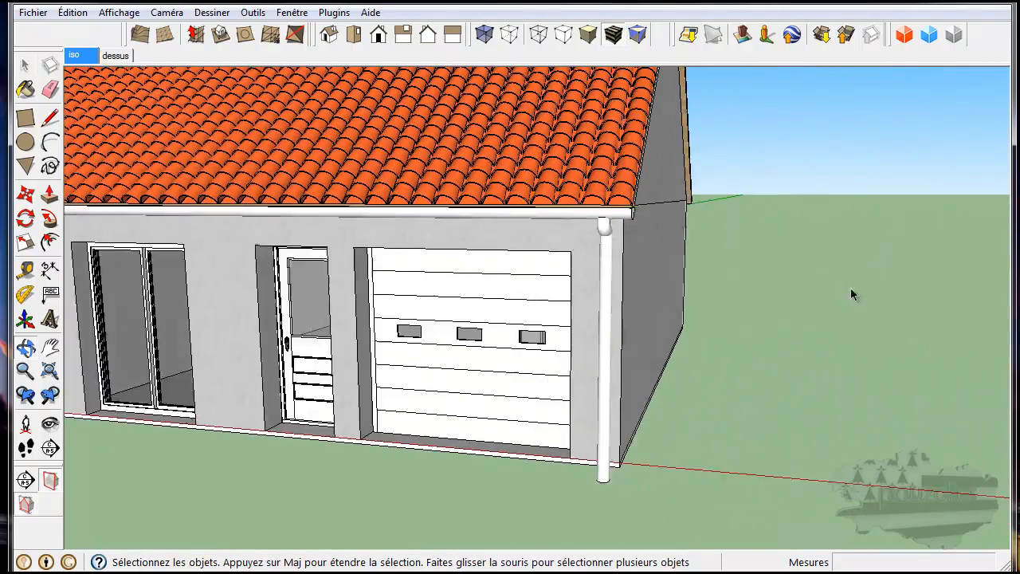
pyautogui.scroll(-5, 683, 425)
pyautogui.moveTo(640, 455); pyautogui.dragTo(459, 471, button='middle')
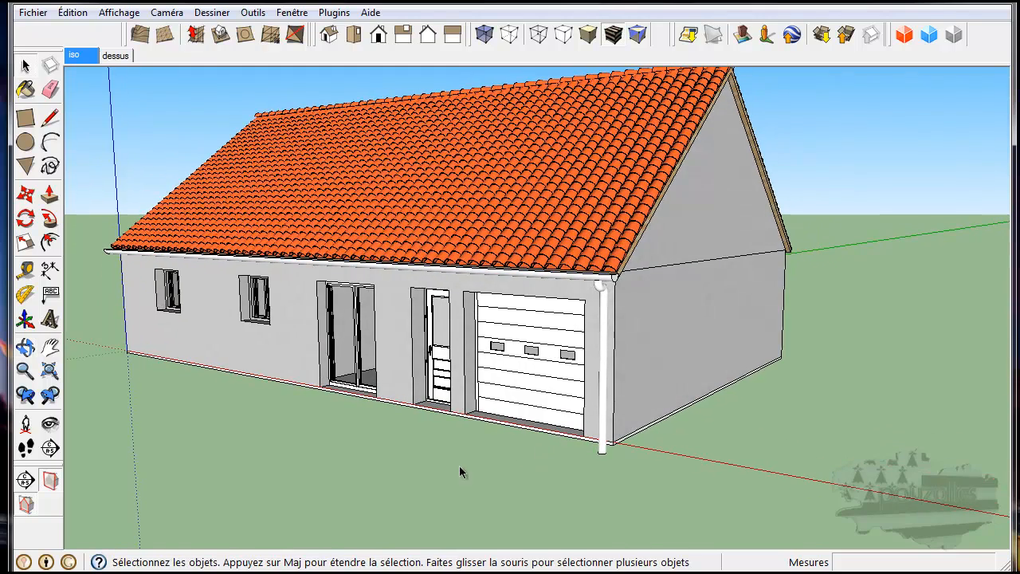
pyautogui.moveTo(188, 573); pyautogui.dragTo(226, 248)
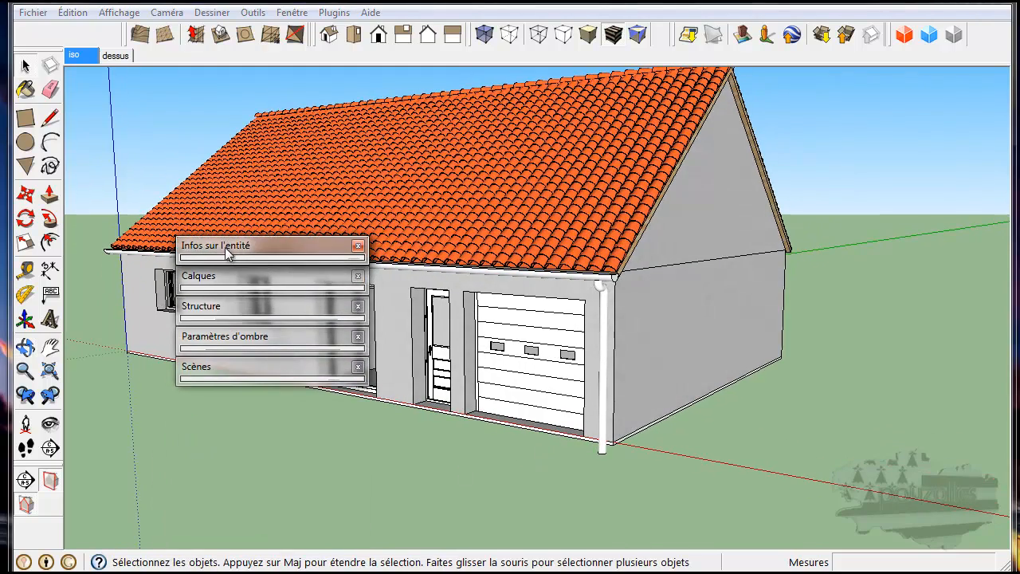
pyautogui.click(199, 276)
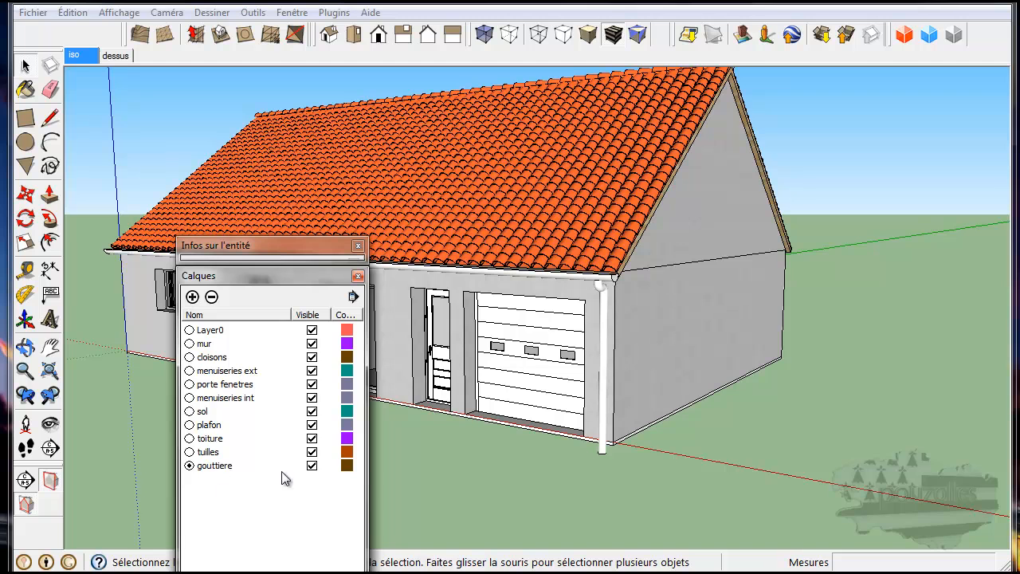
pyautogui.click(312, 465)
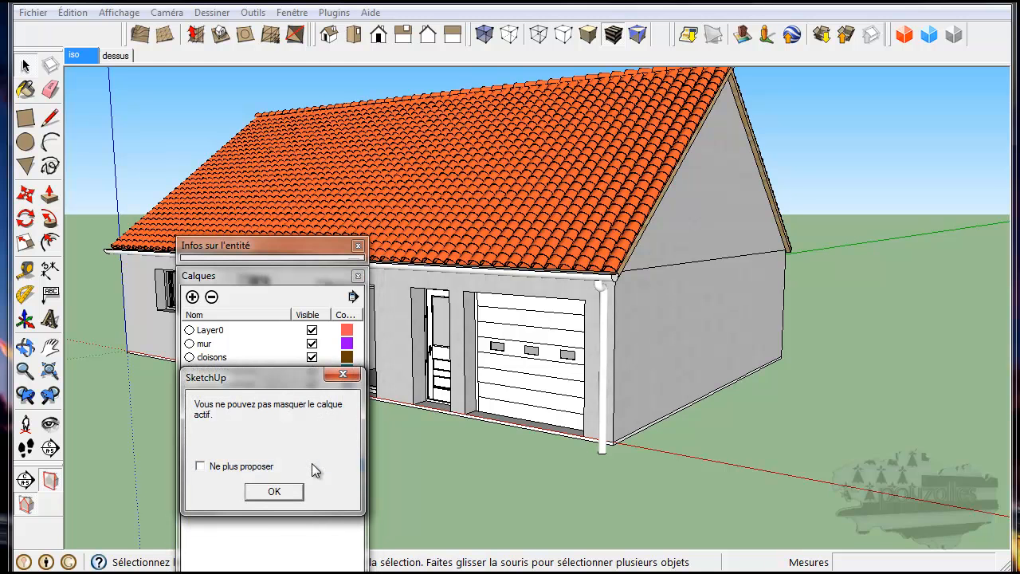
pyautogui.click(342, 375)
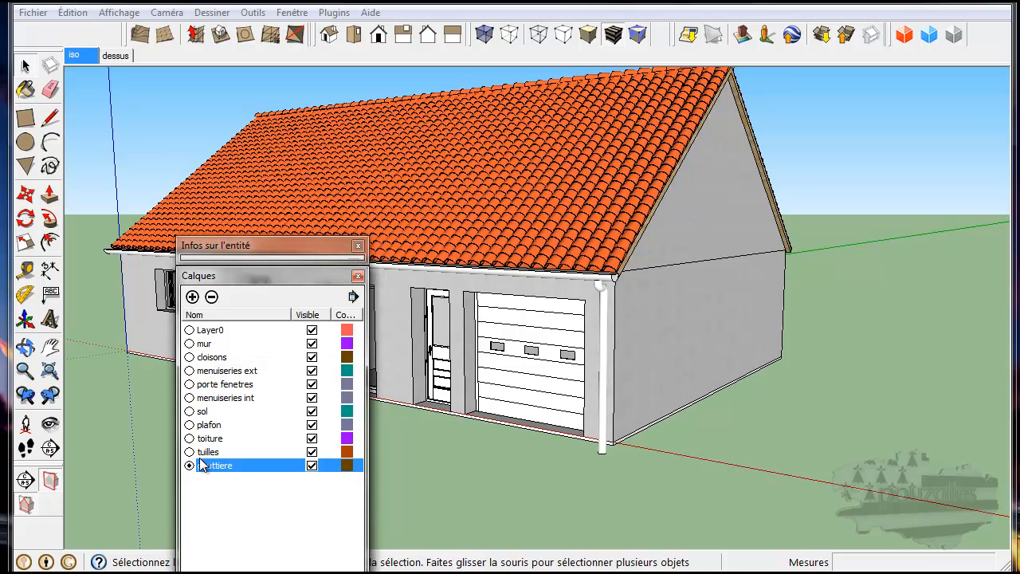
pyautogui.click(190, 330)
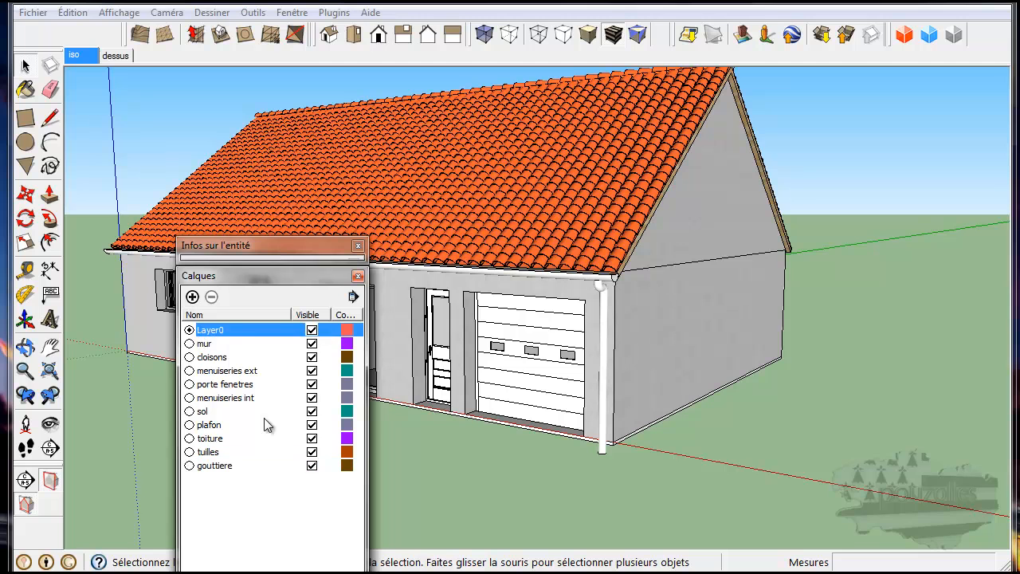
# Hide the gouttiere layer and delete the leftover path line of the downpipe
pyautogui.click(312, 467)
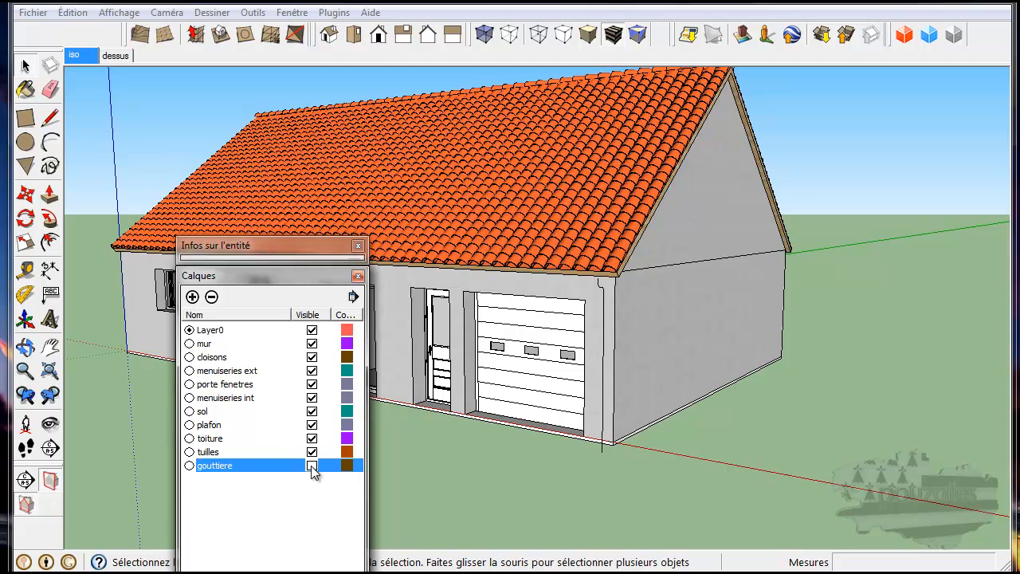
pyautogui.click(312, 467)
pyautogui.click(312, 467)
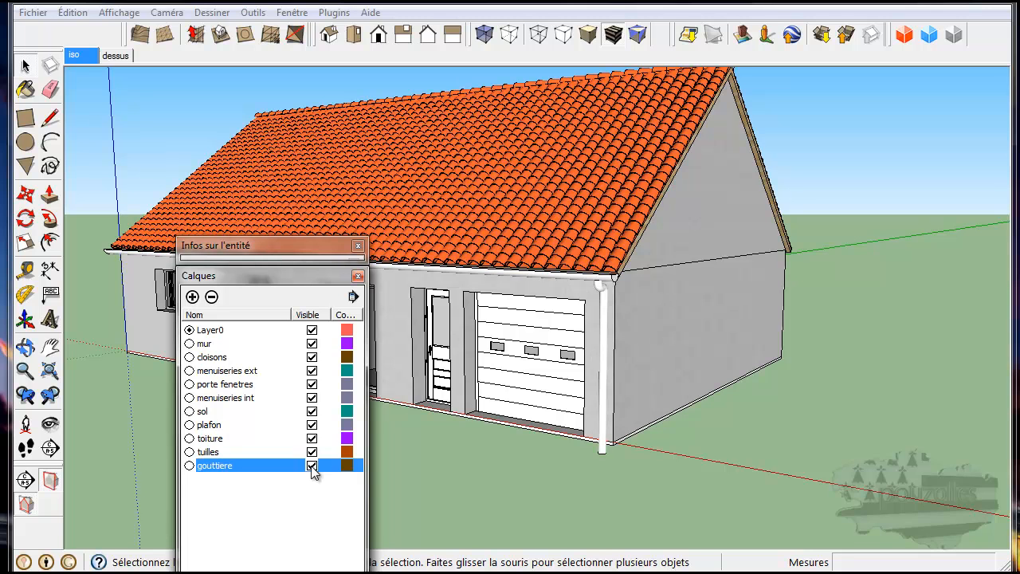
pyautogui.click(312, 467)
pyautogui.click(312, 467)
pyautogui.press('e')
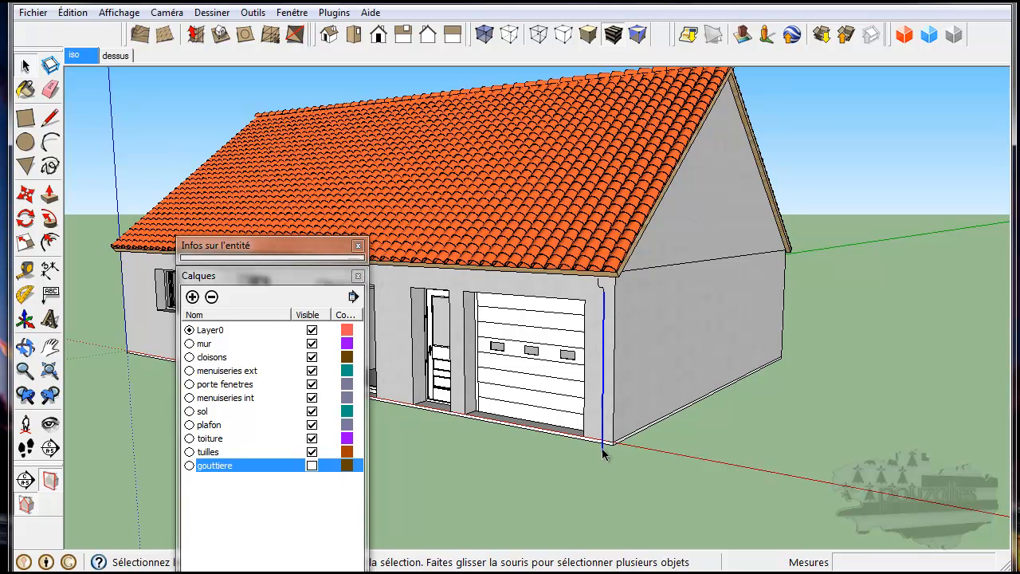
pyautogui.press('Delete')
# Show the gouttiere layer again and tuck the collapsed dialogs out of the drawing area
pyautogui.click(311, 466)
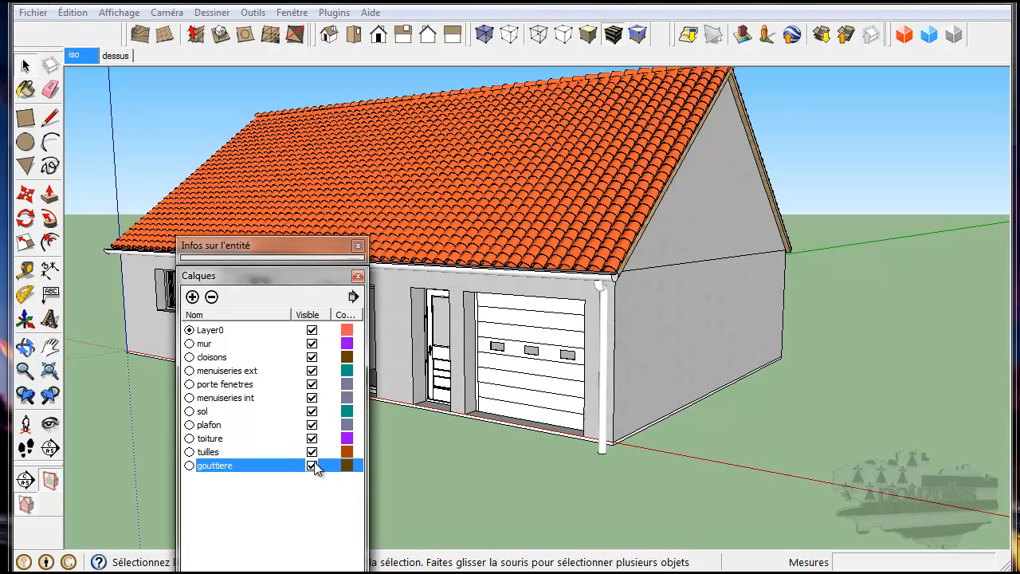
pyautogui.click(305, 274)
pyautogui.moveTo(322, 249); pyautogui.dragTo(311, 573)
# Select all the connected geometry of the downpipe beside the garage door and make it a group
pyautogui.moveTo(644, 427); pyautogui.dragTo(398, 398, button='middle')
pyautogui.moveTo(398, 398); pyautogui.dragTo(705, 425)
pyautogui.moveTo(704, 425)
pyautogui.mouseDown(button='middle')
pyautogui.moveTo(733, 417)
pyautogui.moveTo(718, 432)
pyautogui.moveTo(712, 421)
pyautogui.mouseUp(button='middle')
pyautogui.click(587, 274)
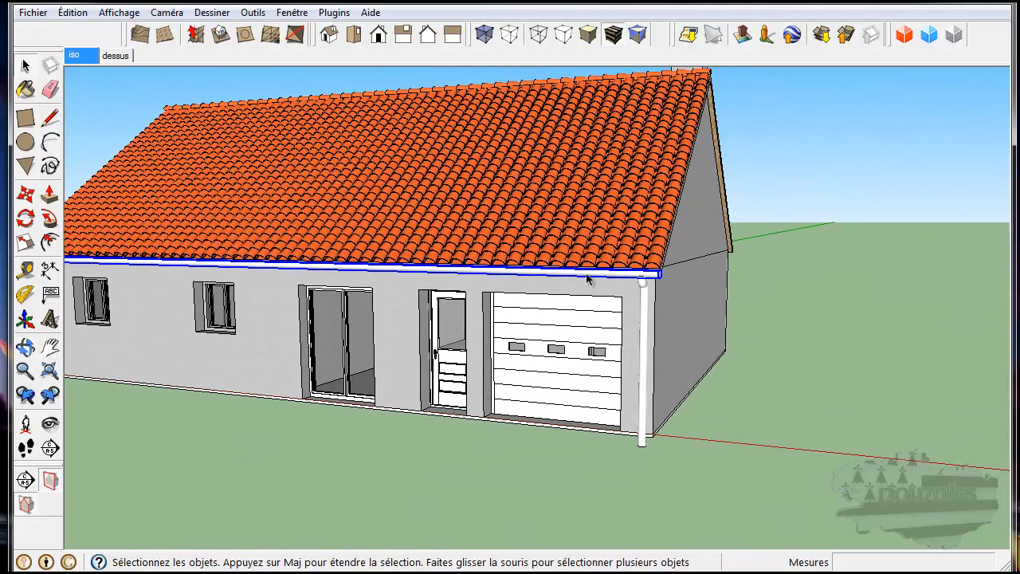
pyautogui.click(645, 341)
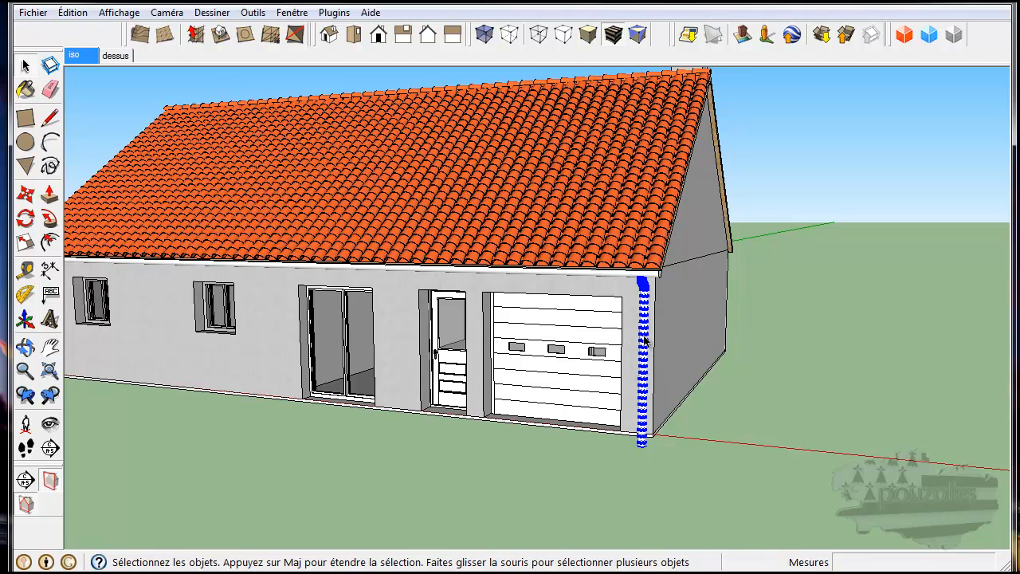
pyautogui.rightClick(645, 341)
pyautogui.click(685, 476)
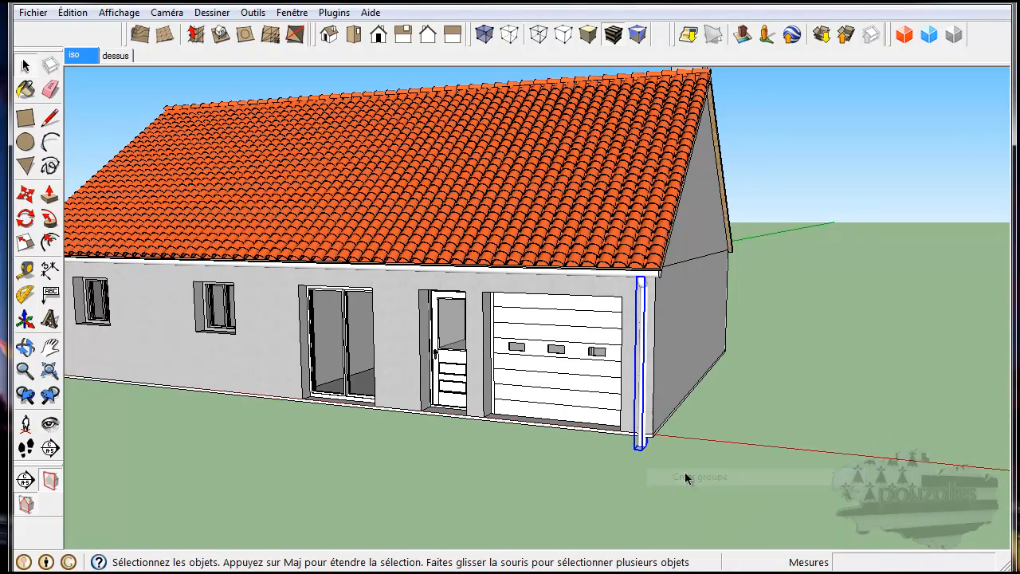
# Copy the gutter and downpipe groups together 9.97 m along the green axis to the rear side of the house
pyautogui.keyDown('shift'); pyautogui.click(579, 274); pyautogui.keyUp('shift')
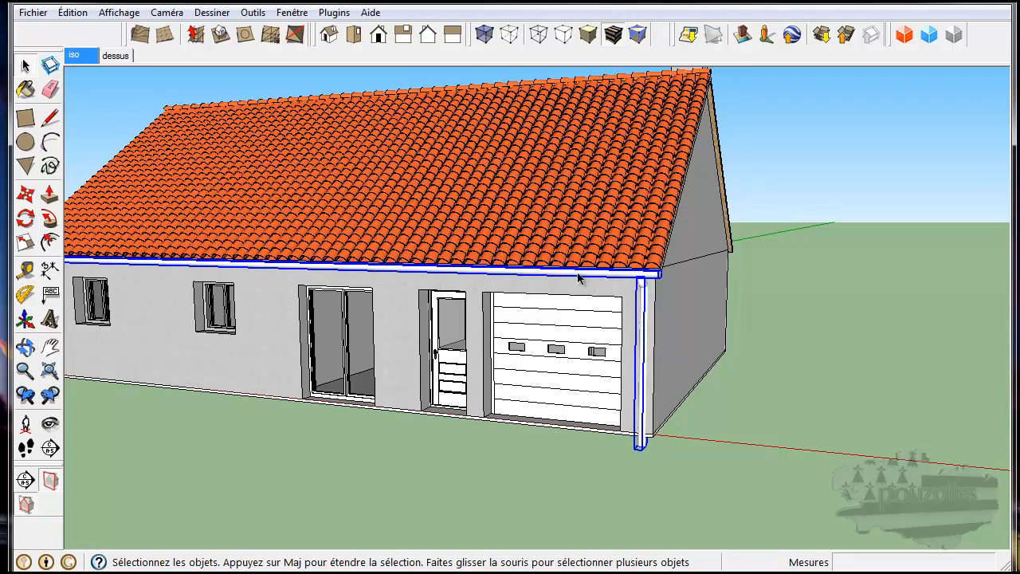
pyautogui.moveTo(694, 375); pyautogui.dragTo(486, 451, button='middle')
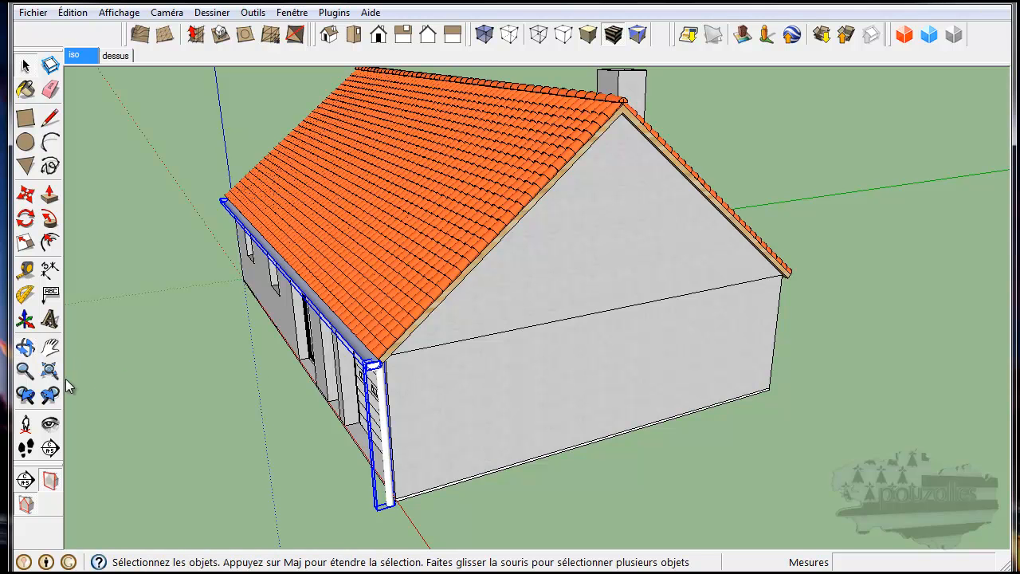
pyautogui.click(26, 196)
pyautogui.scroll(6, 399, 373)
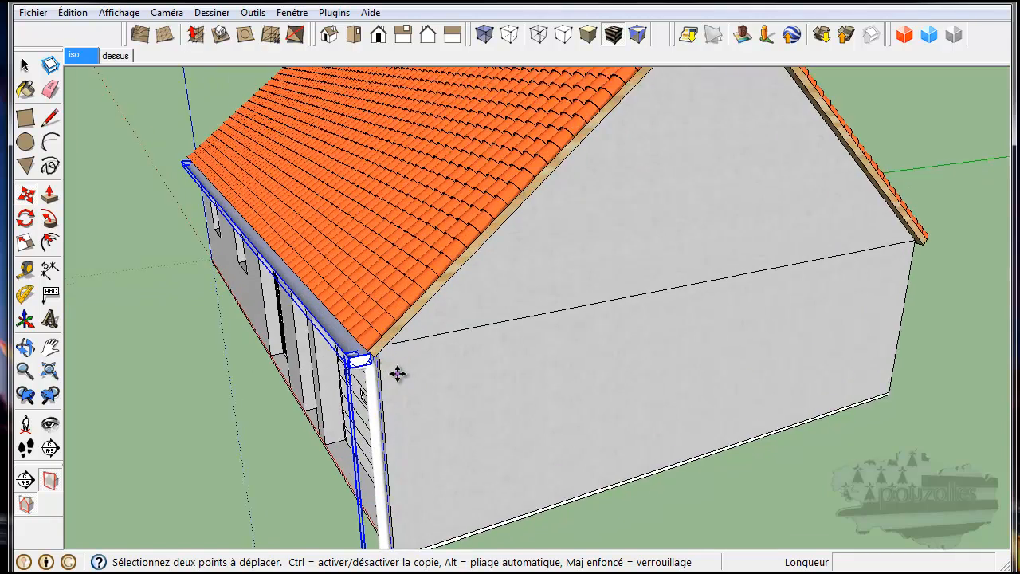
pyautogui.scroll(2, 356, 365)
pyautogui.moveTo(354, 354); pyautogui.dragTo(601, 375, button='middle')
pyautogui.scroll(4, 546, 390)
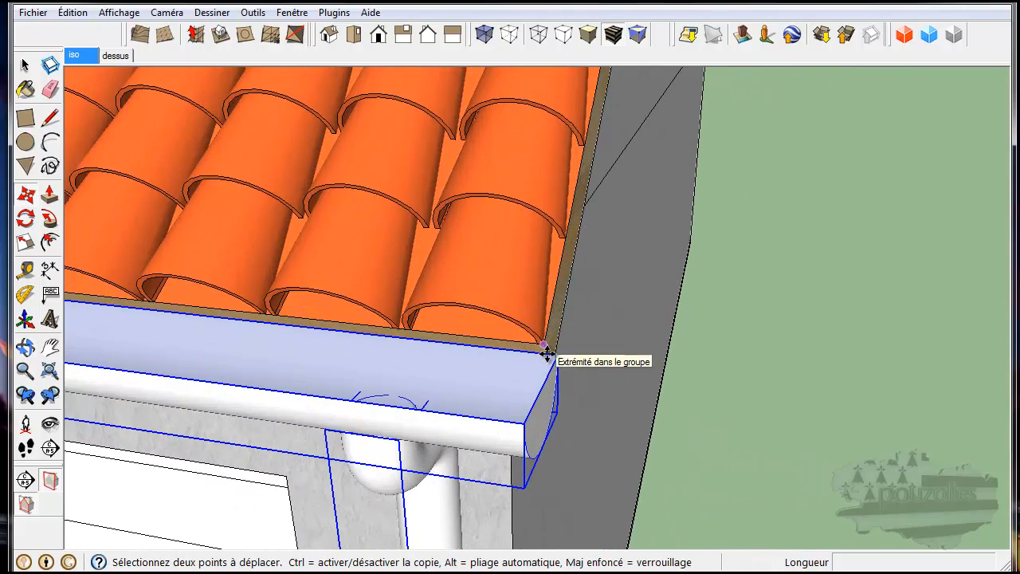
pyautogui.click(547, 357)
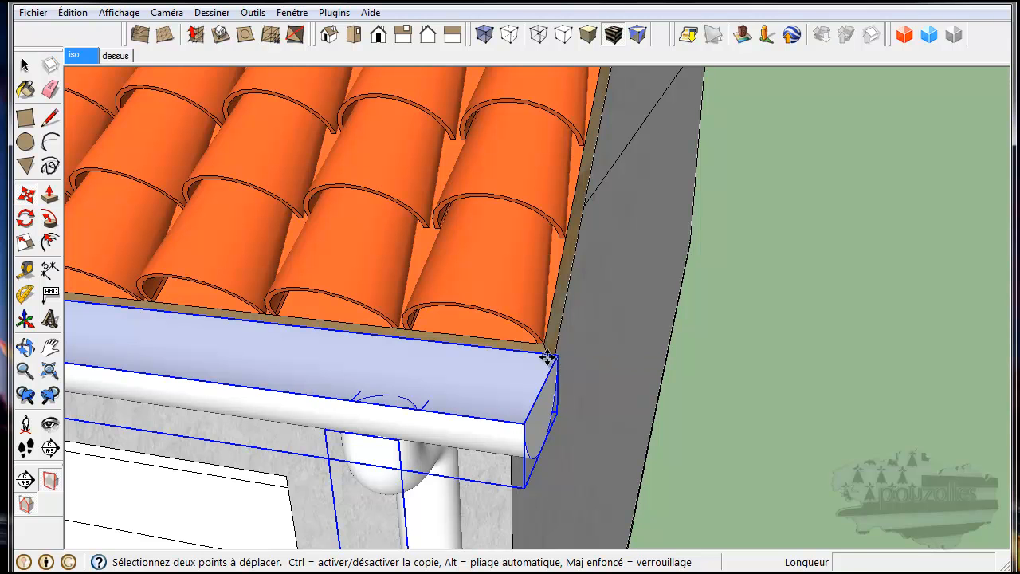
pyautogui.press('ctrl')
pyautogui.click(547, 357)
pyautogui.scroll(-2, 602, 297)
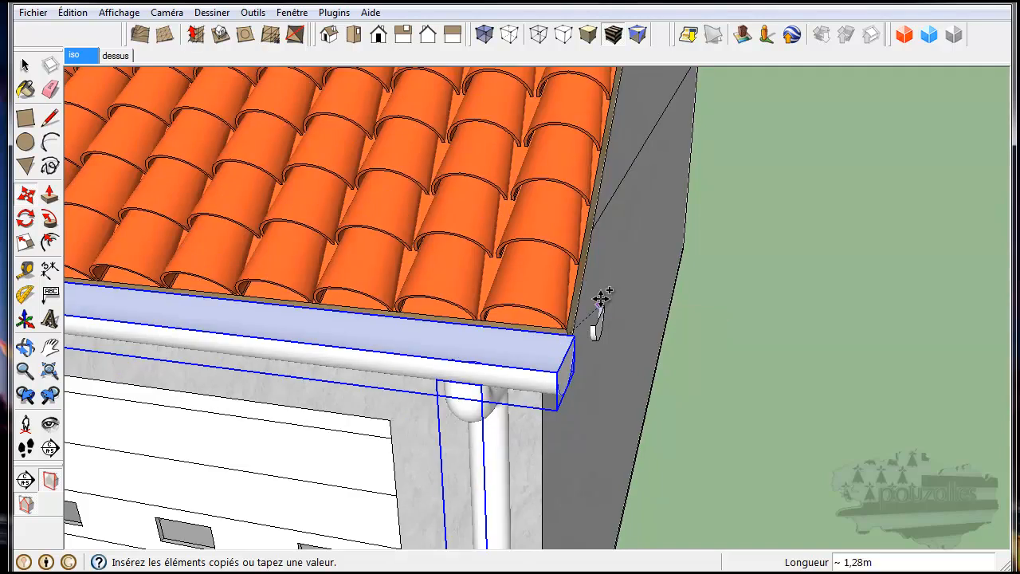
pyautogui.scroll(-4, 602, 297)
pyautogui.moveTo(644, 285); pyautogui.dragTo(202, 411, button='middle')
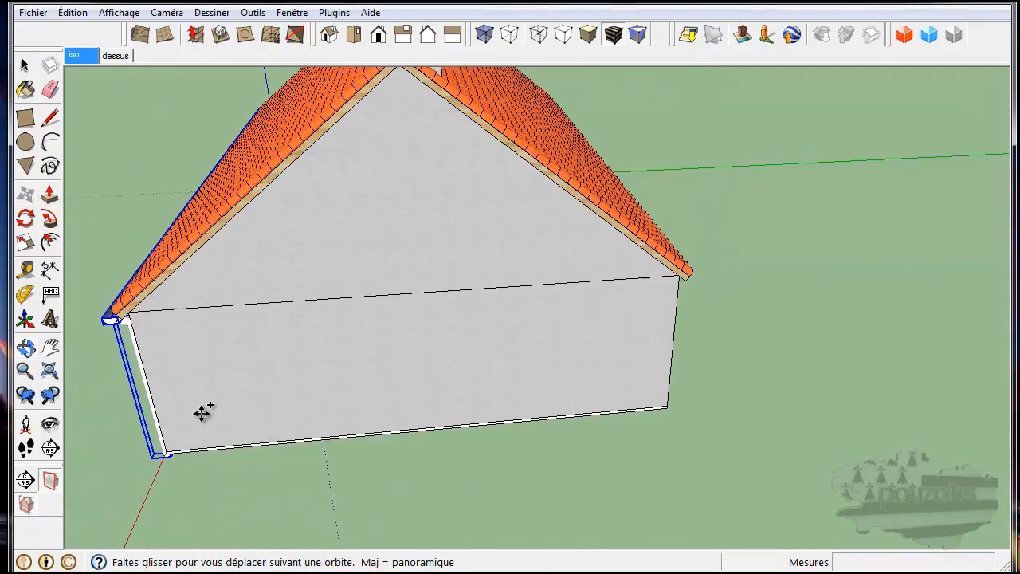
pyautogui.moveTo(728, 303); pyautogui.dragTo(500, 272, button='middle')
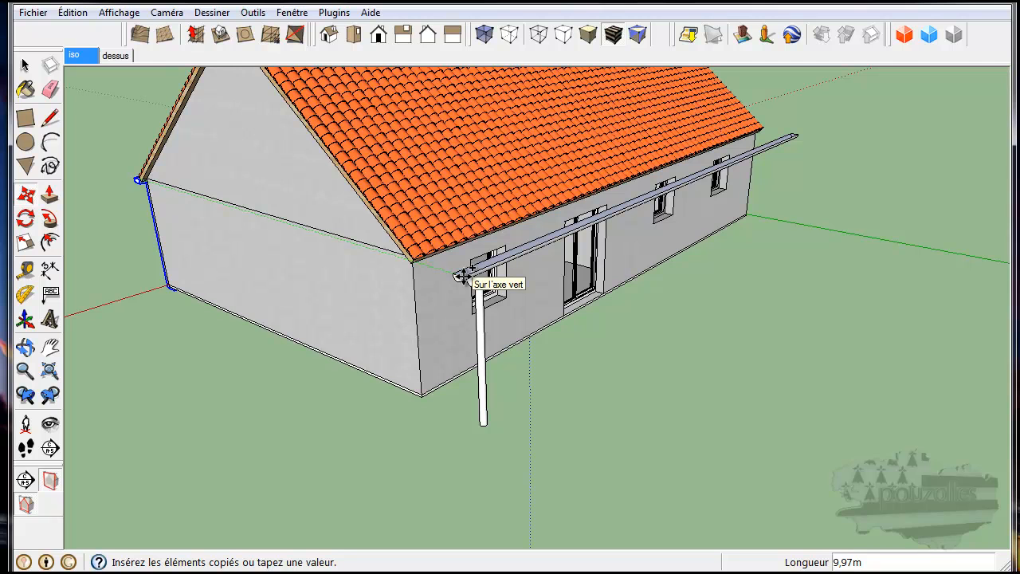
pyautogui.click(462, 275)
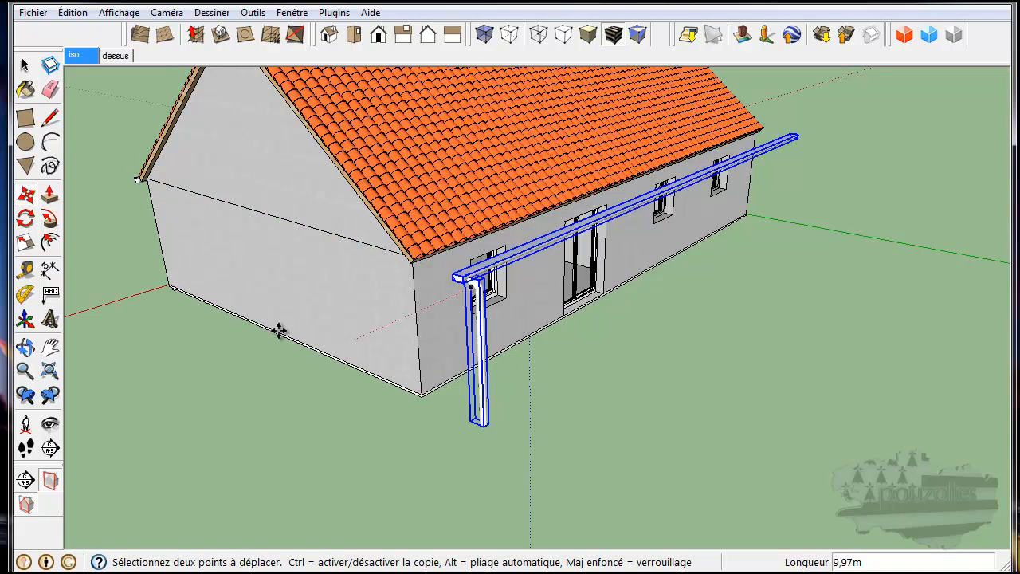
# Rotate the copied gutter and downpipe groups 180° about the gutter's inner end corner, in the horizontal plane
pyautogui.click(26, 217)
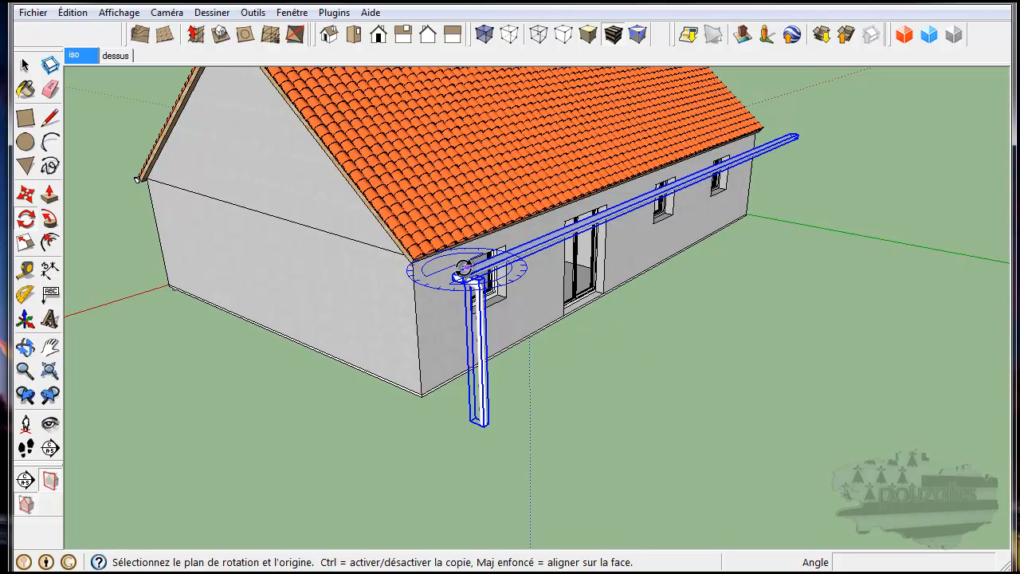
pyautogui.scroll(3, 467, 273)
pyautogui.scroll(1, 453, 274)
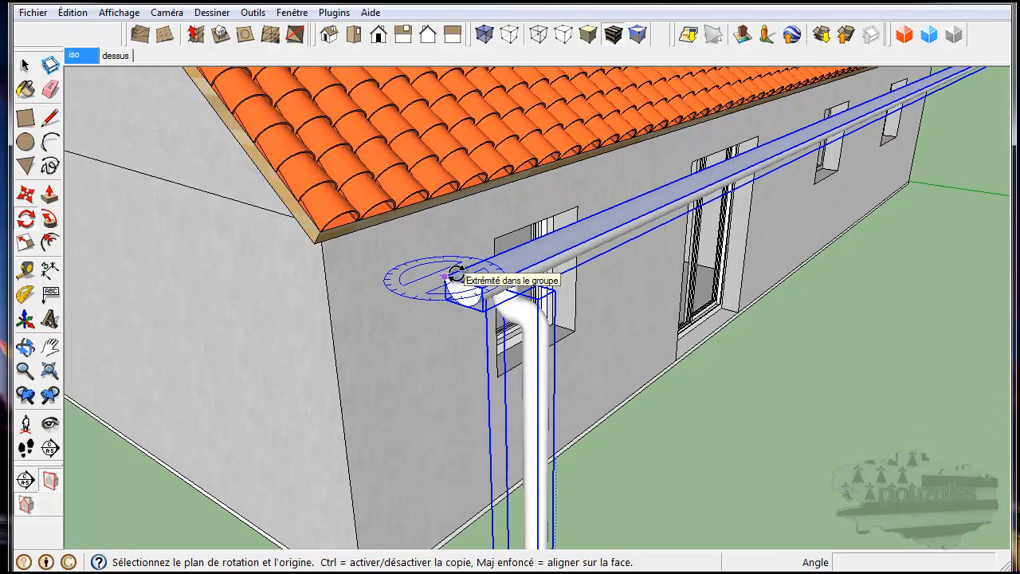
pyautogui.scroll(2, 447, 277)
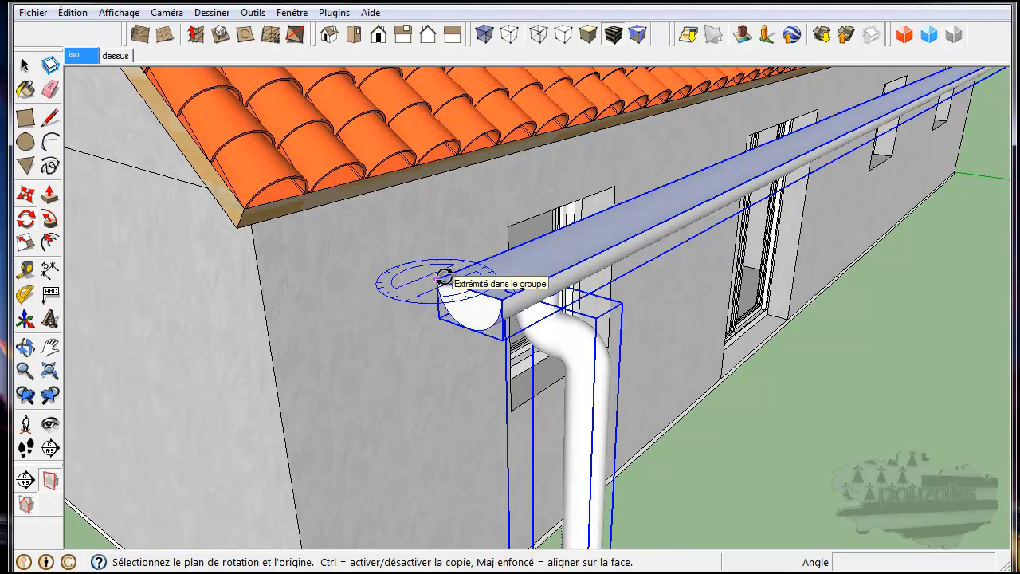
pyautogui.click(441, 277)
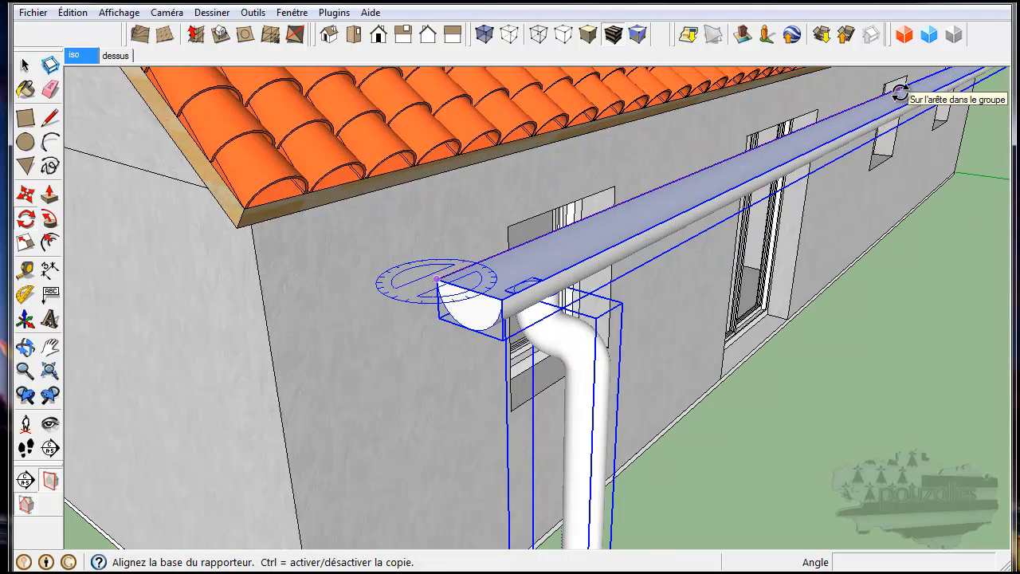
pyautogui.scroll(-4, 899, 93)
pyautogui.scroll(-4, 900, 93)
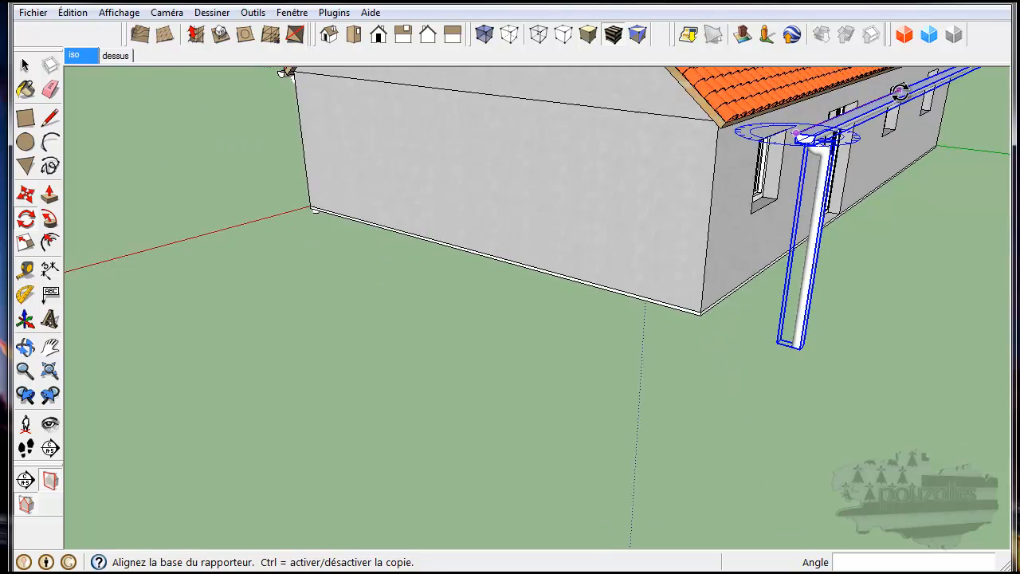
pyautogui.keyDown('shift'); pyautogui.moveTo(890, 100); pyautogui.dragTo(791, 215, button='middle'); pyautogui.keyUp('shift')
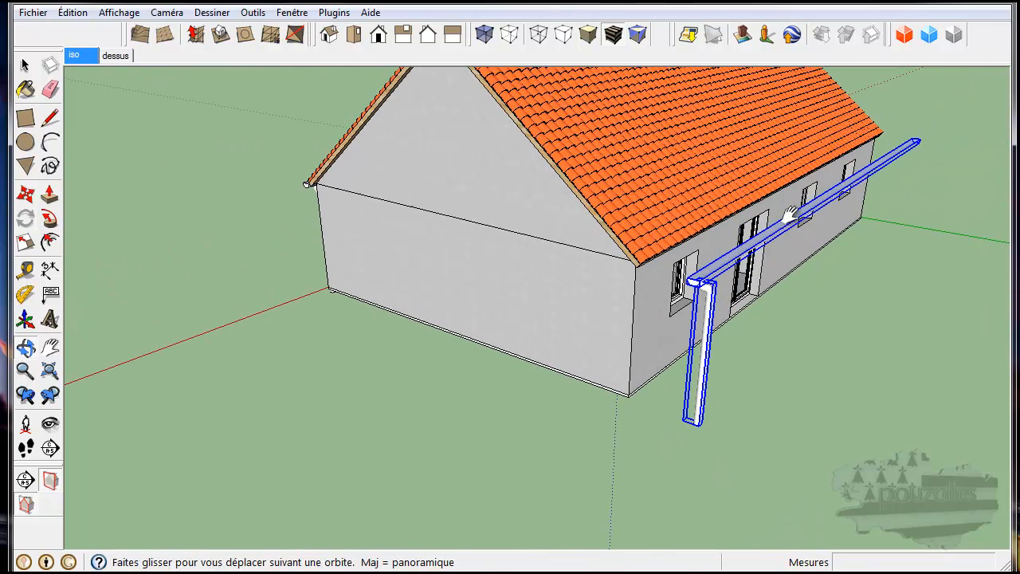
pyautogui.click(789, 213)
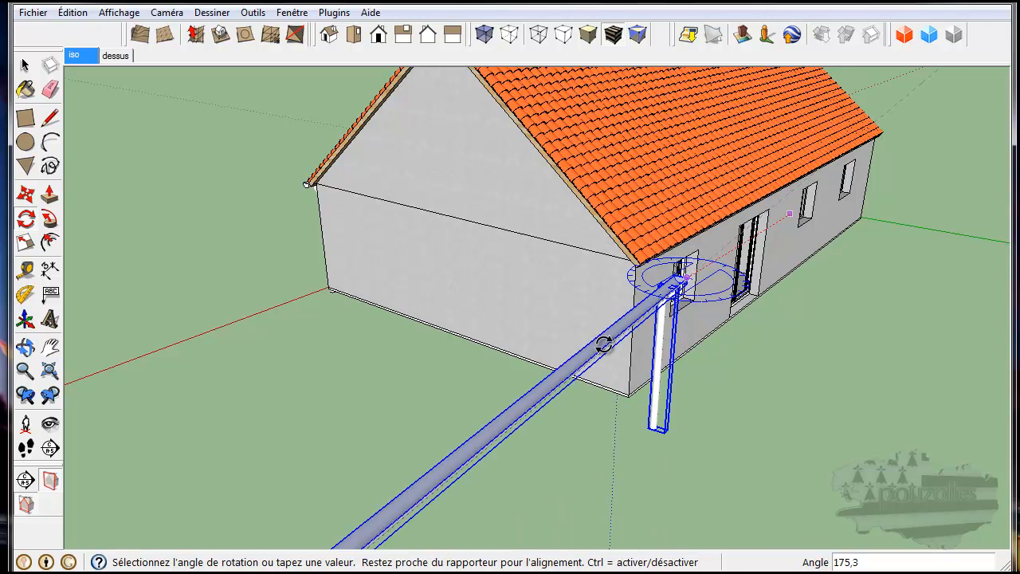
pyautogui.click(587, 347)
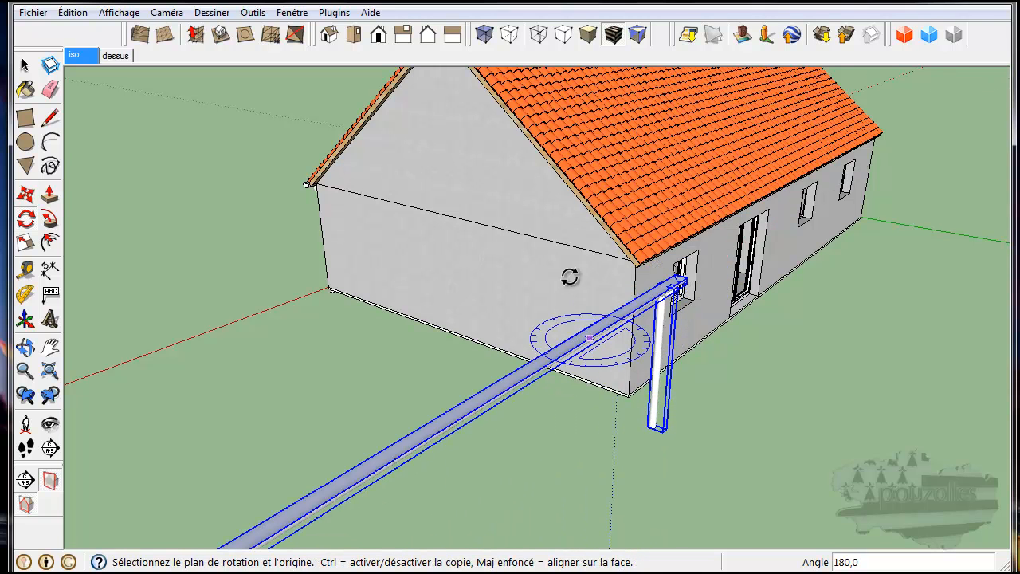
# Move the rotated gutter and downpipe from the gutter's inner end corner to the far end of the rear eave, about 14.27 m
pyautogui.click(25, 194)
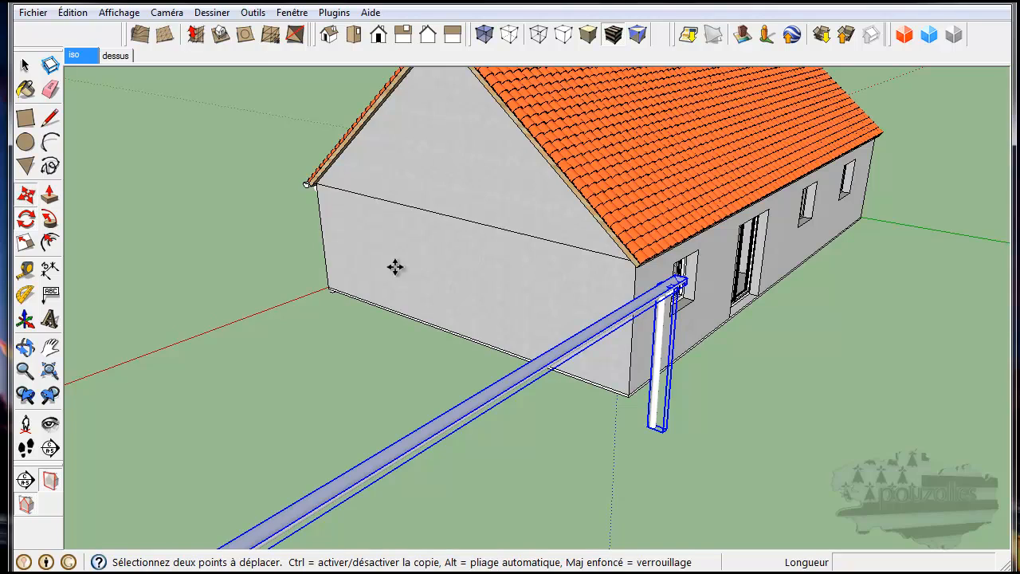
pyautogui.scroll(6, 704, 267)
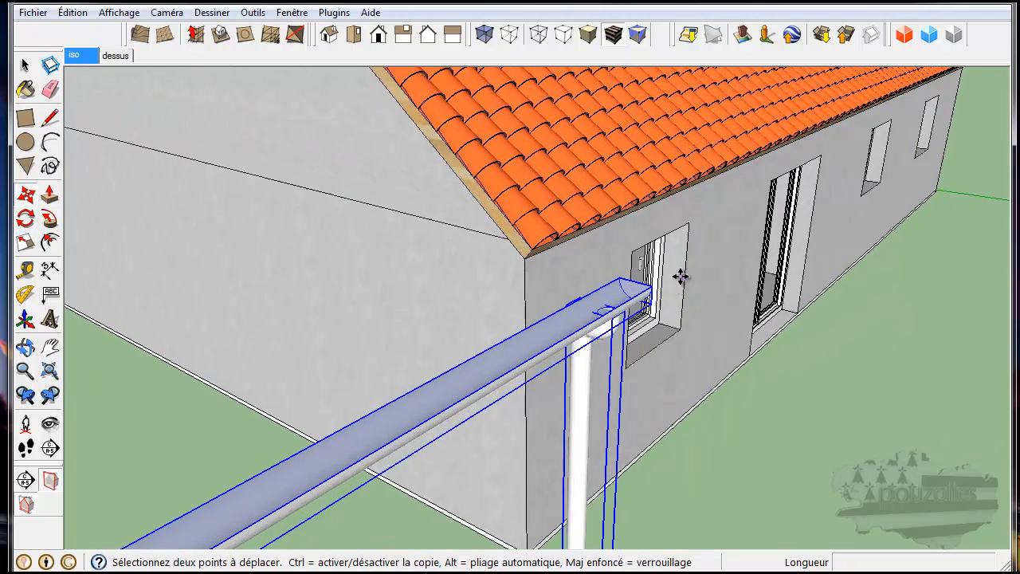
pyautogui.scroll(3, 680, 277)
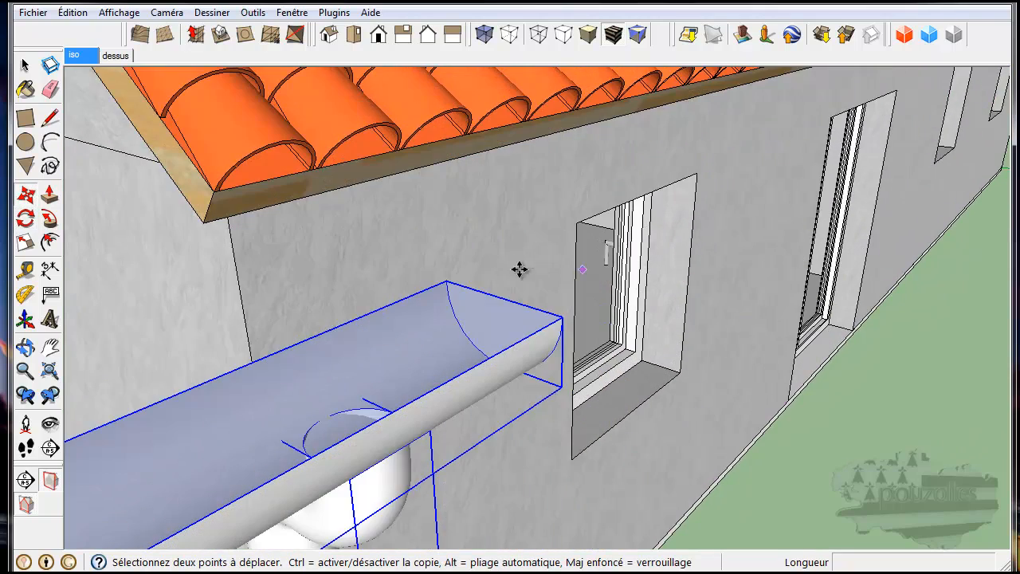
pyautogui.click(432, 285)
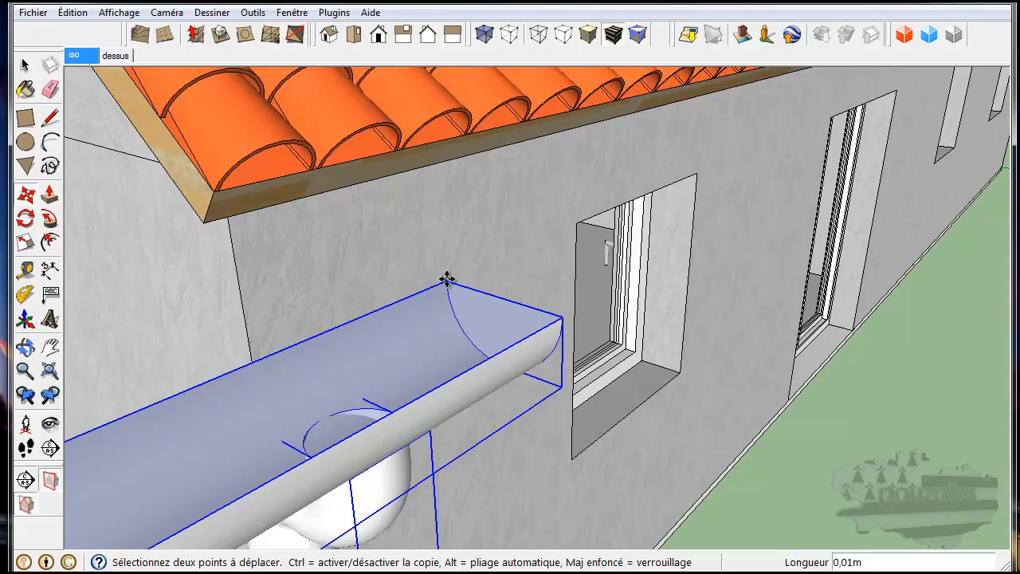
pyautogui.scroll(-10, 642, 194)
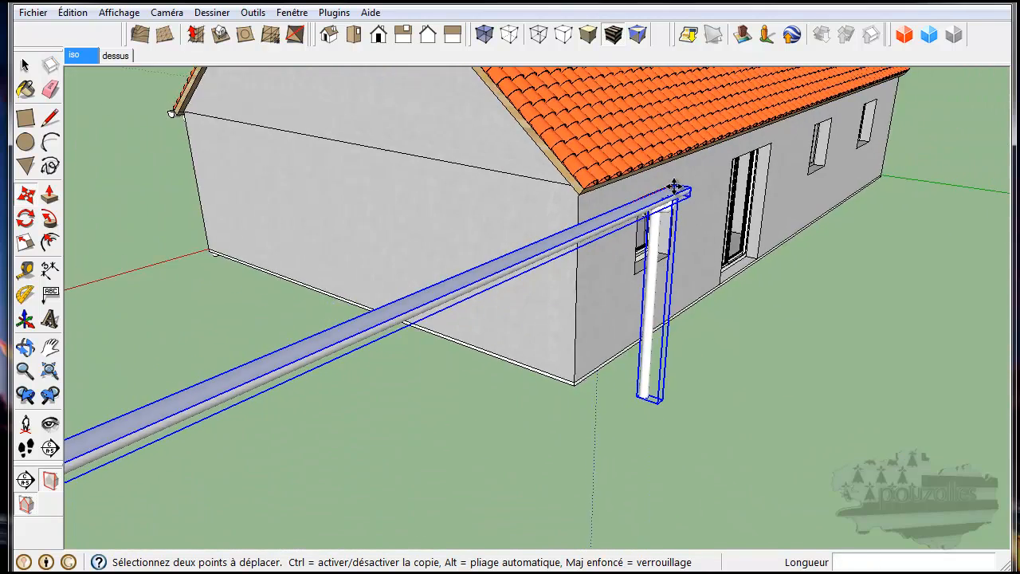
pyautogui.scroll(-2, 675, 189)
pyautogui.moveTo(803, 133); pyautogui.dragTo(712, 221, button='middle')
pyautogui.scroll(5, 717, 220)
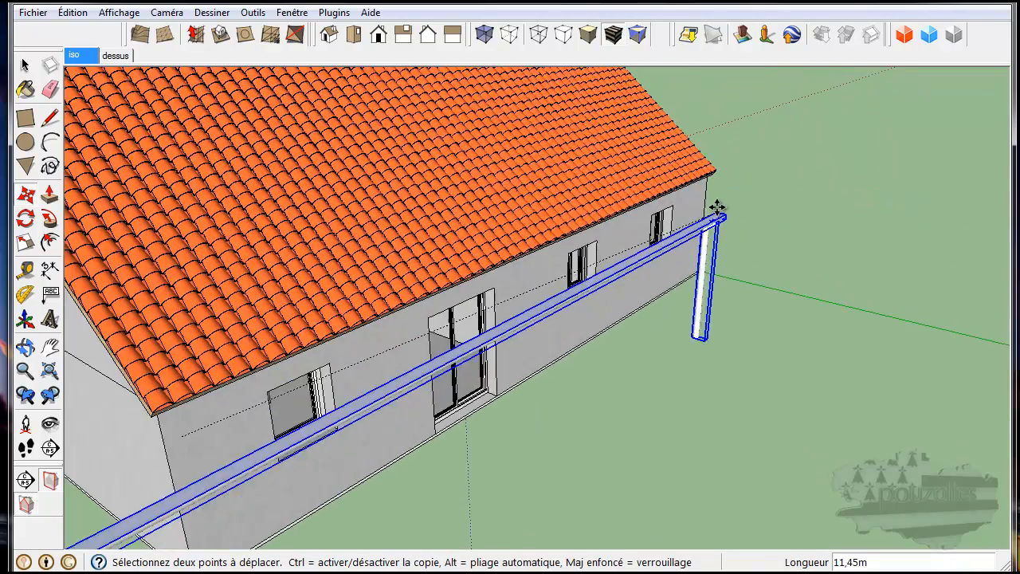
pyautogui.scroll(10, 726, 182)
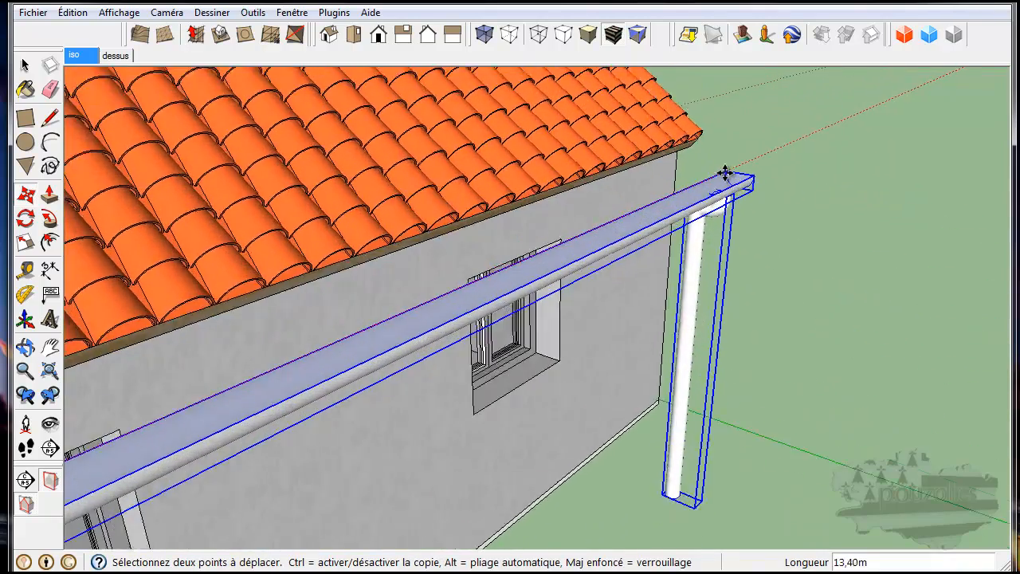
pyautogui.scroll(5, 718, 164)
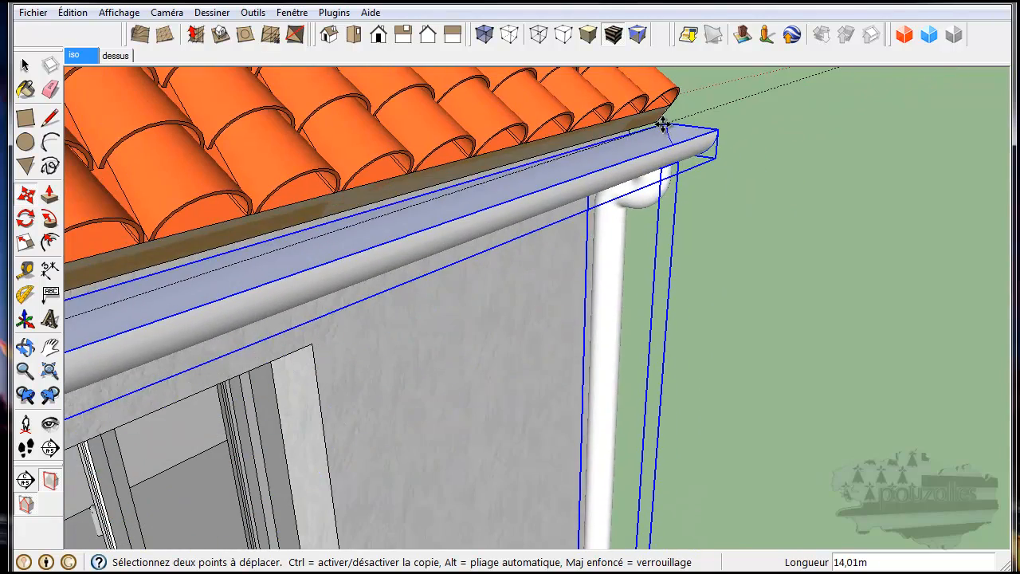
pyautogui.moveTo(660, 121); pyautogui.dragTo(462, 212, button='middle')
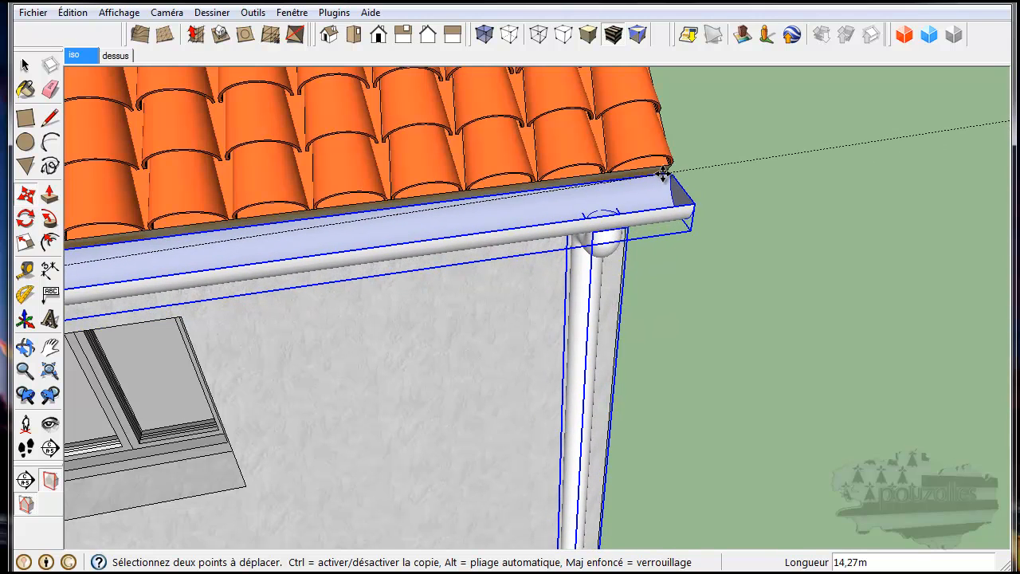
pyautogui.click(663, 173)
pyautogui.scroll(-5, 665, 255)
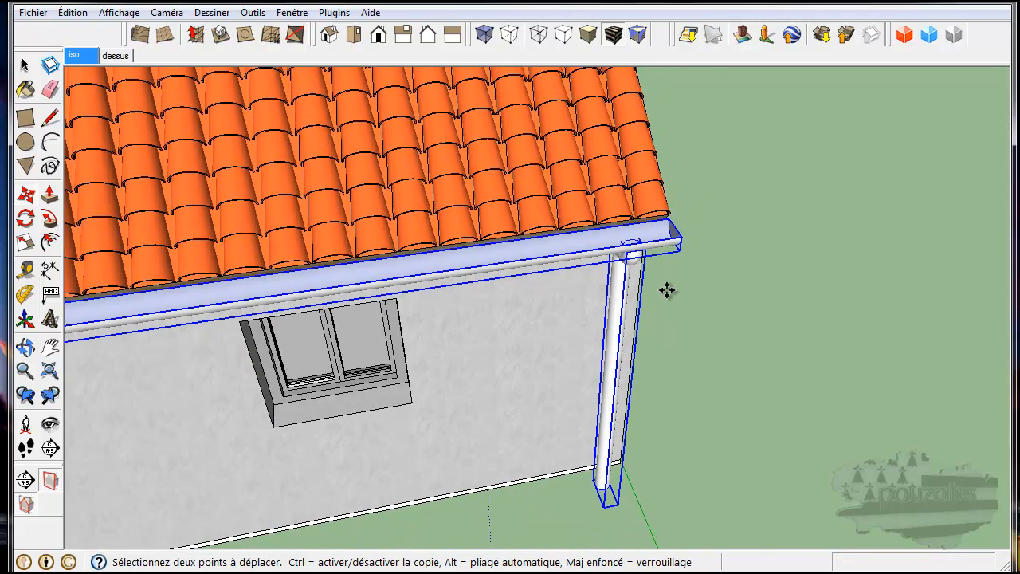
# Deselect the moved groups and examine the gutters and downpipes around the whole house
pyautogui.scroll(-6, 666, 290)
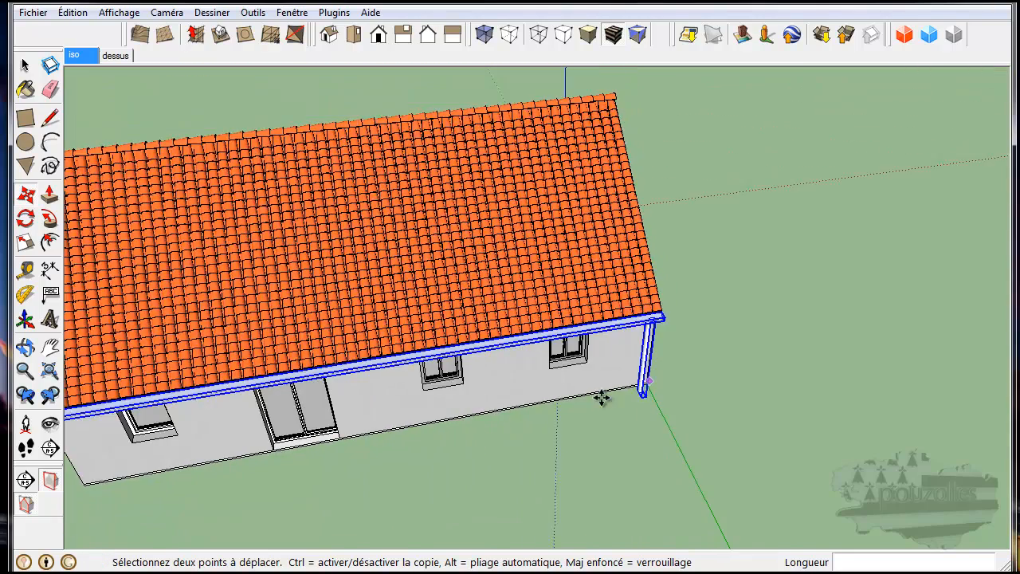
pyautogui.scroll(-3, 449, 442)
pyautogui.moveTo(510, 427); pyautogui.dragTo(845, 286, button='middle')
pyautogui.press('space')
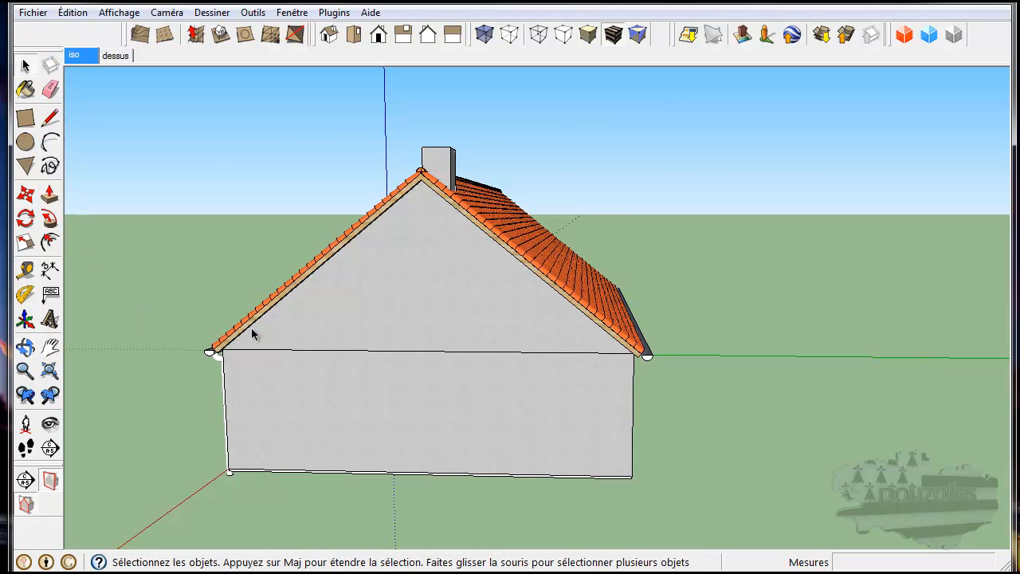
pyautogui.moveTo(728, 383); pyautogui.dragTo(621, 353, button='middle')
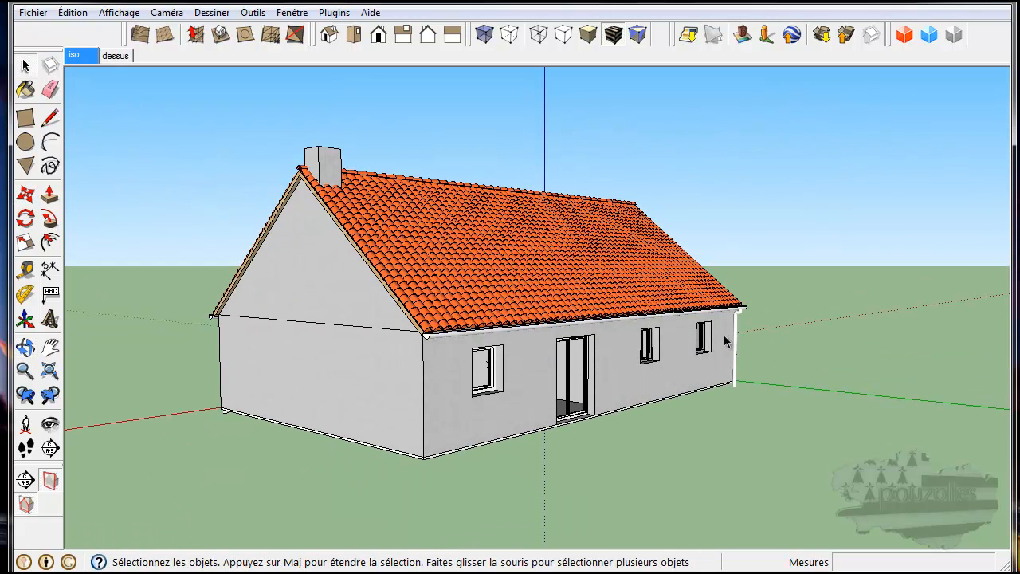
pyautogui.moveTo(307, 423); pyautogui.dragTo(510, 392, button='middle')
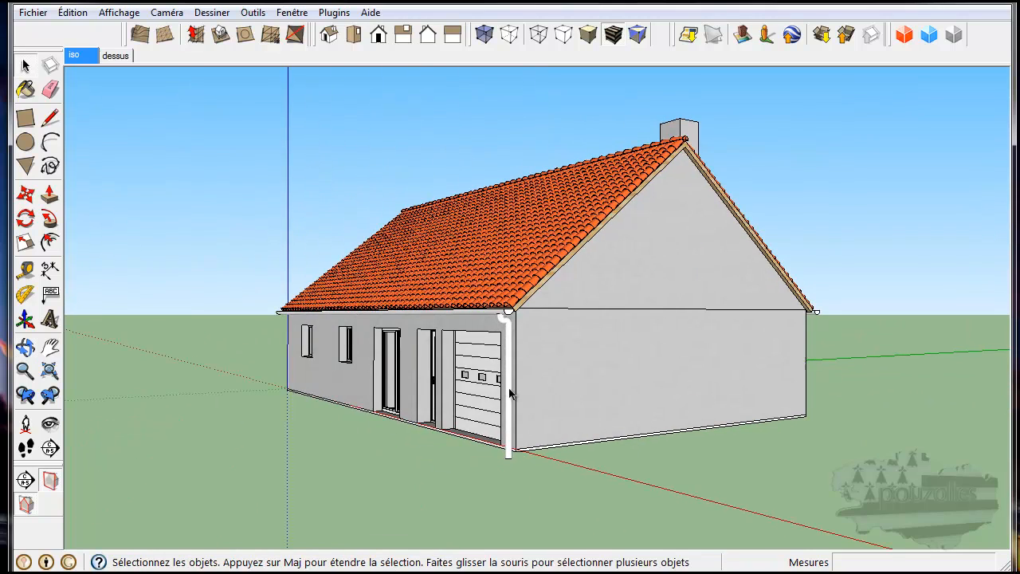
pyautogui.moveTo(556, 428); pyautogui.dragTo(761, 422, button='middle')
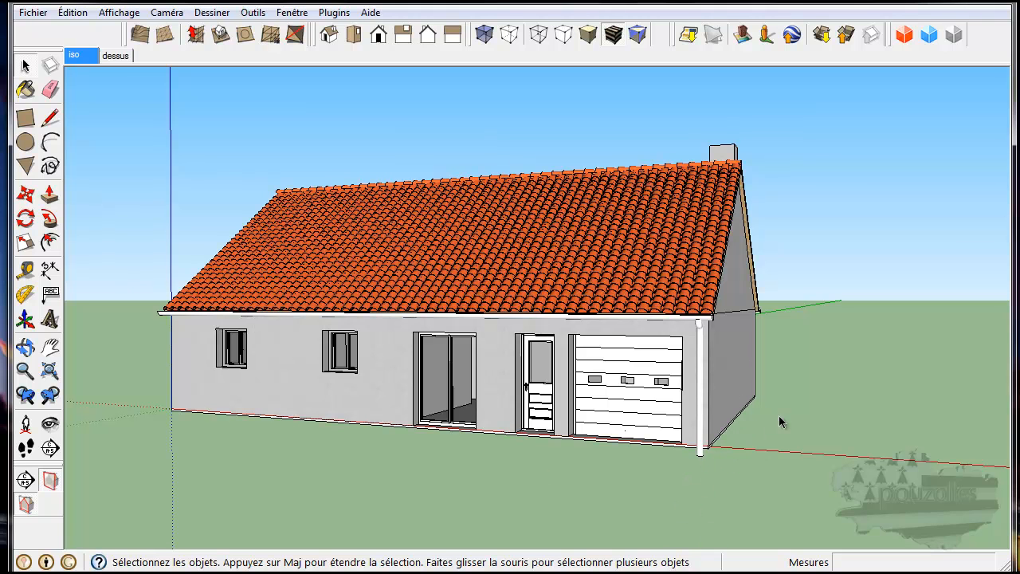
pyautogui.moveTo(739, 405); pyautogui.dragTo(715, 444, button='middle')
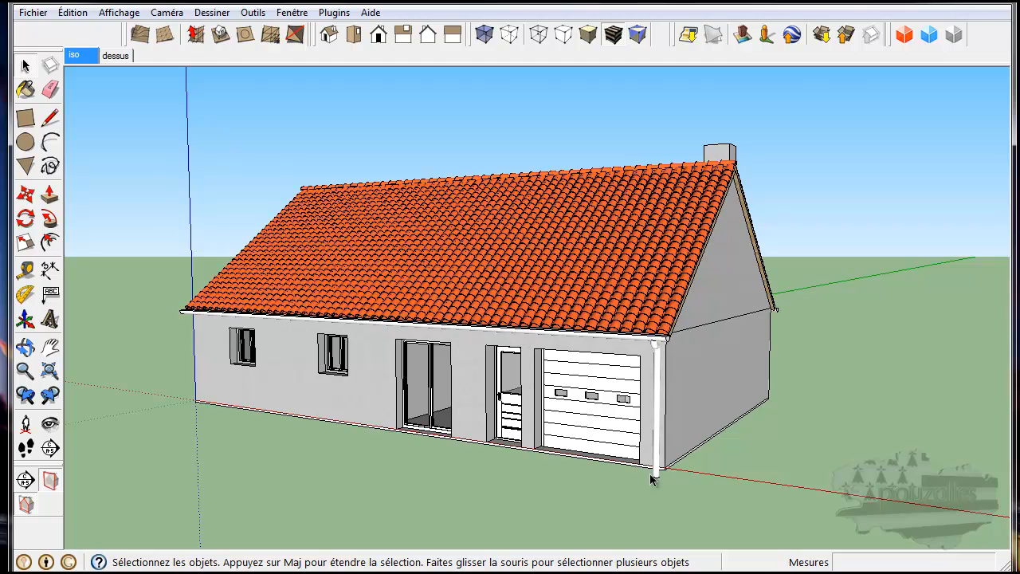
# Expand the layers list, hide the gouttiere layer and examine the house without its gutters from the gable and garage sides
pyautogui.moveTo(281, 571); pyautogui.dragTo(272, 205)
pyautogui.click(199, 234)
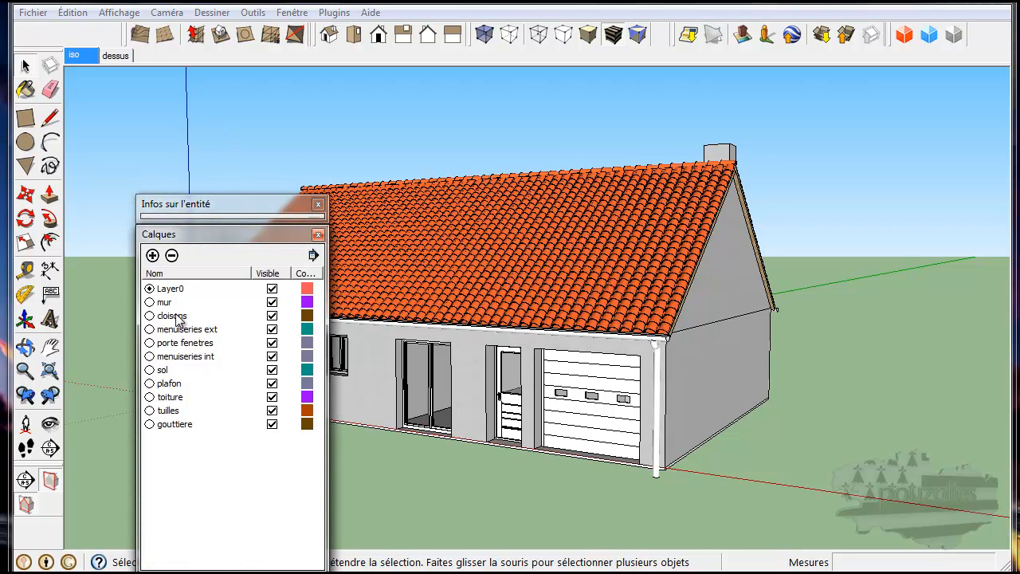
pyautogui.click(272, 424)
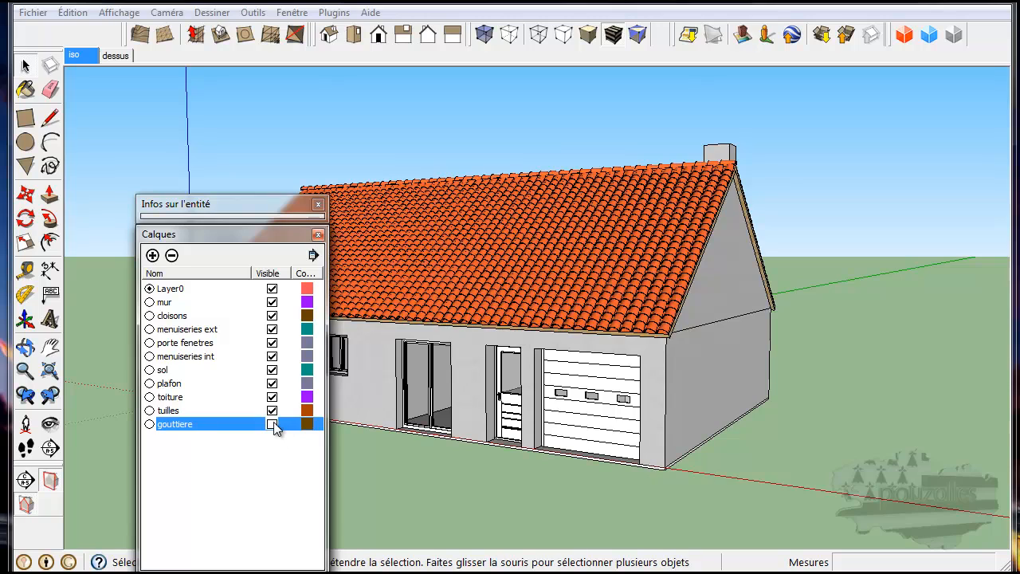
pyautogui.moveTo(622, 439); pyautogui.dragTo(884, 413, button='middle')
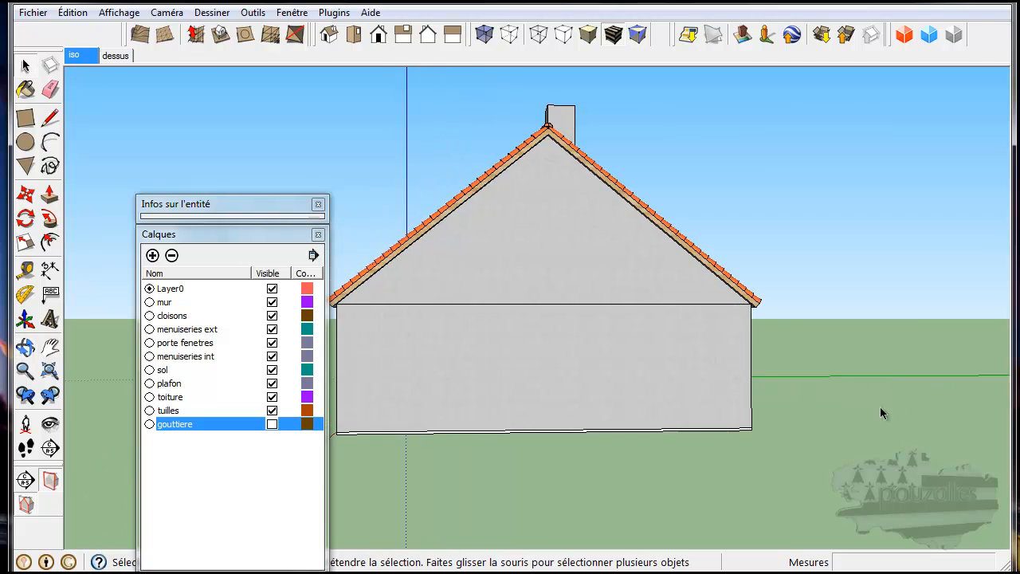
pyautogui.moveTo(484, 444); pyautogui.dragTo(770, 460, button='middle')
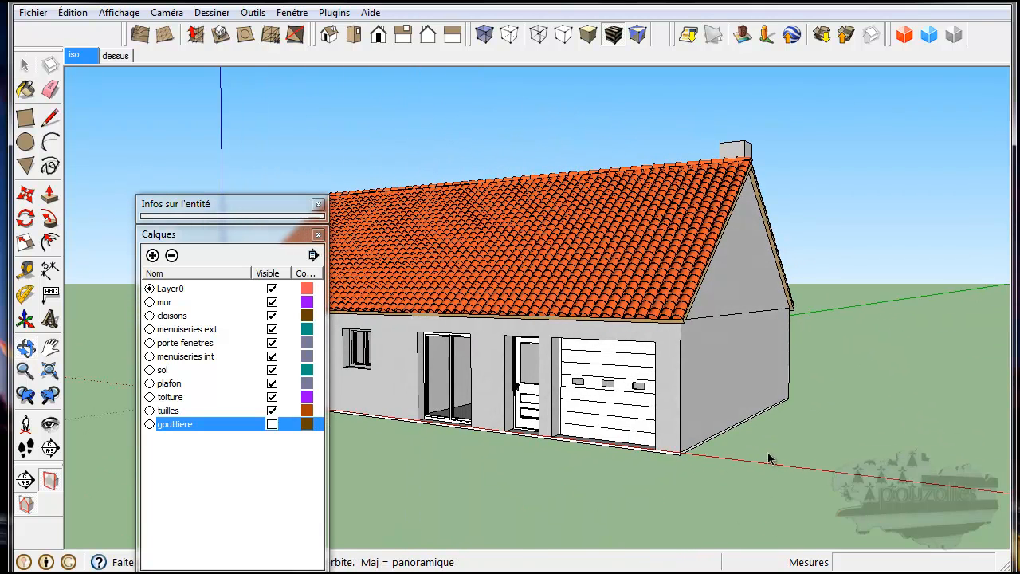
# Turn the gouttiere layer back on, collapse the layers list and tuck the dialogs out of the drawing area
pyautogui.click(272, 424)
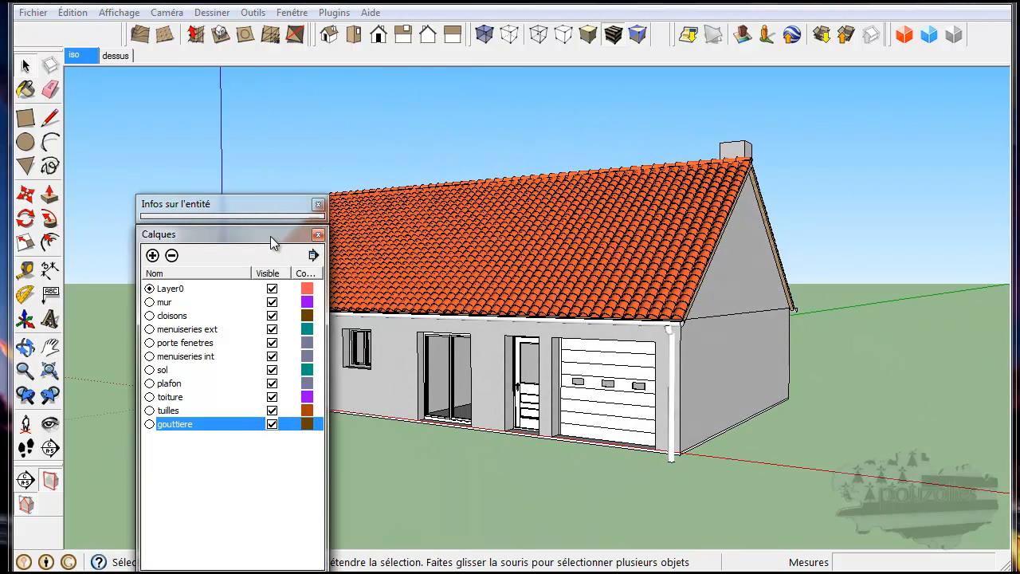
pyautogui.click(271, 236)
pyautogui.moveTo(257, 203); pyautogui.dragTo(264, 568)
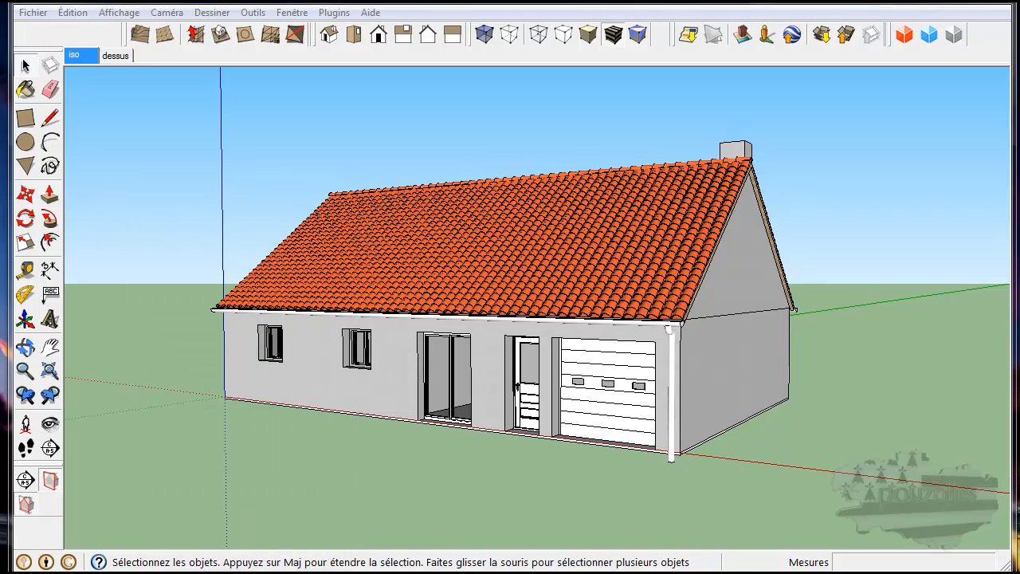